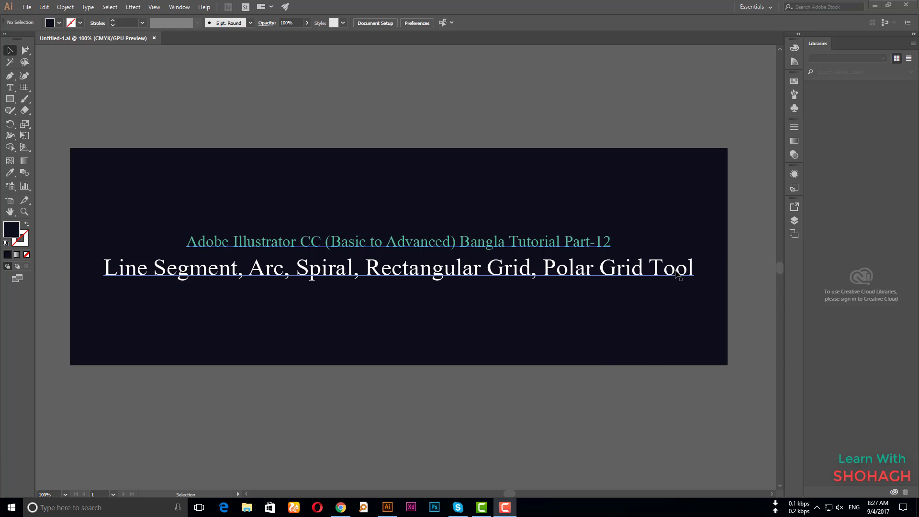
- Tear off the Line Segment tool group as a floating panel placed at the top centre
click(25, 90)
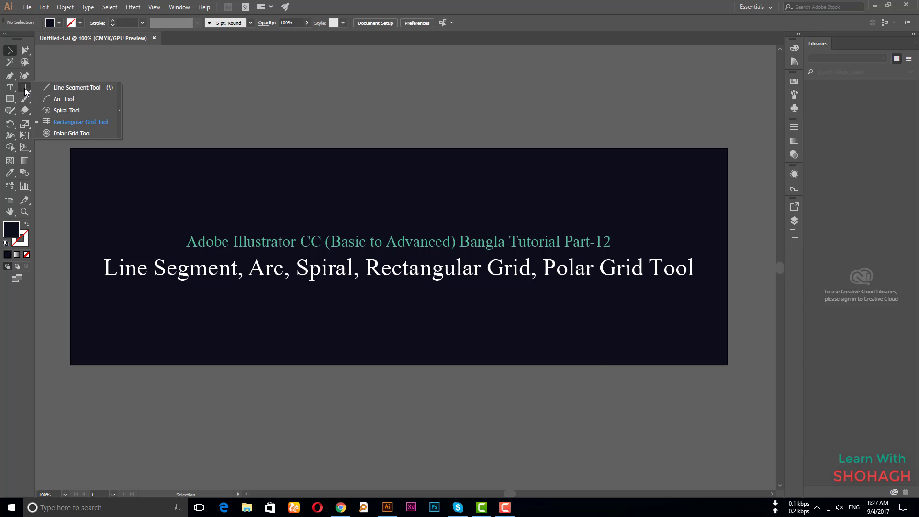
click(119, 112)
drag(74, 97, 355, 82)
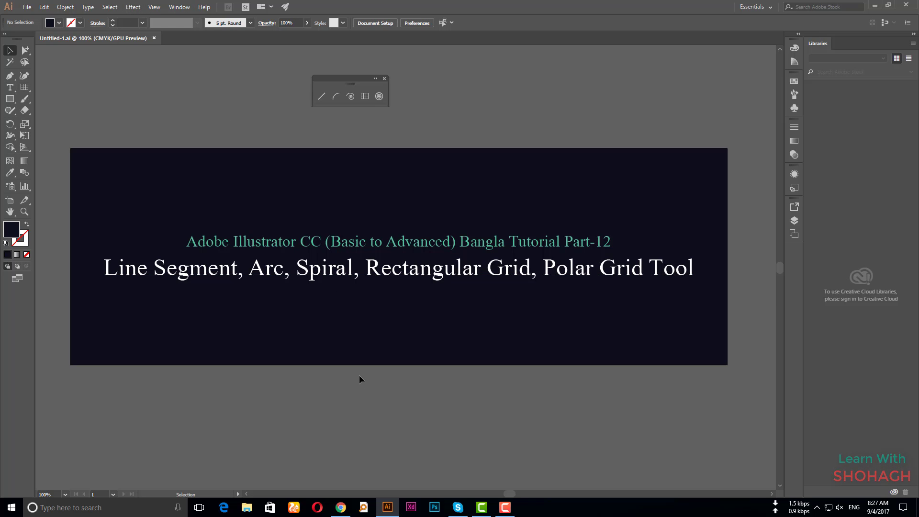
- In Chrome, open the Adobe Illustrator CC Bangla Tutorial playlist from the channel's Playlists tab
click(341, 507)
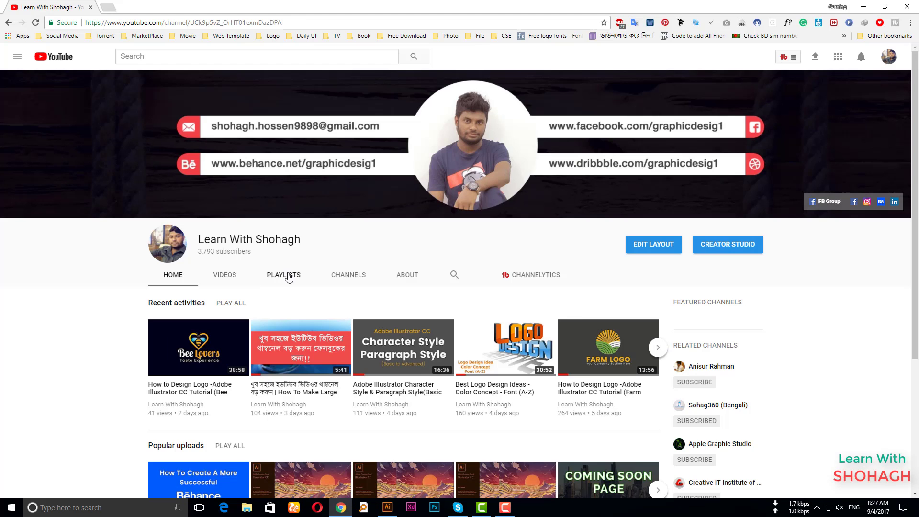
click(283, 274)
scroll(301, 266, up, 3)
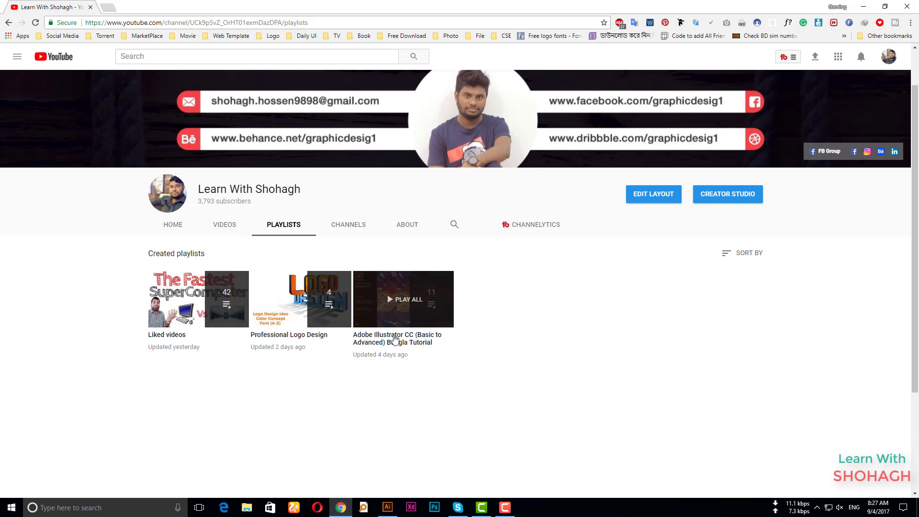
click(378, 335)
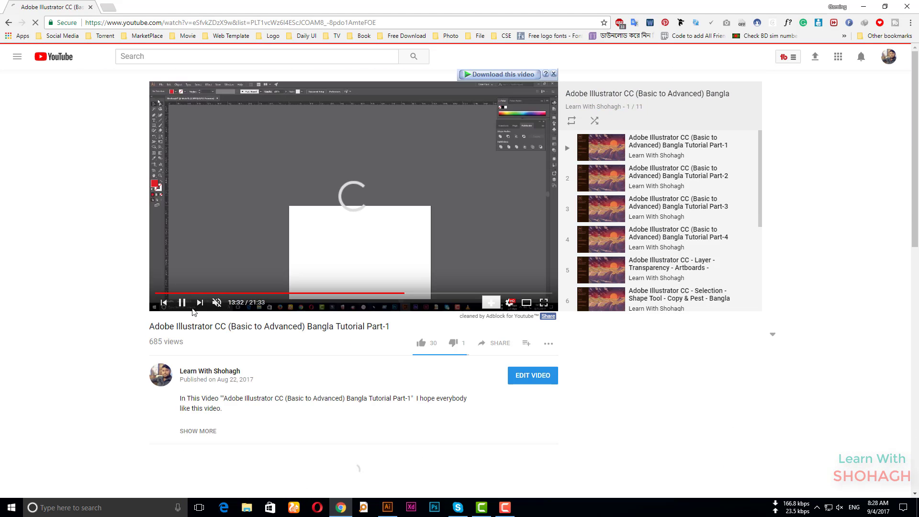
scroll(679, 215, down, 3)
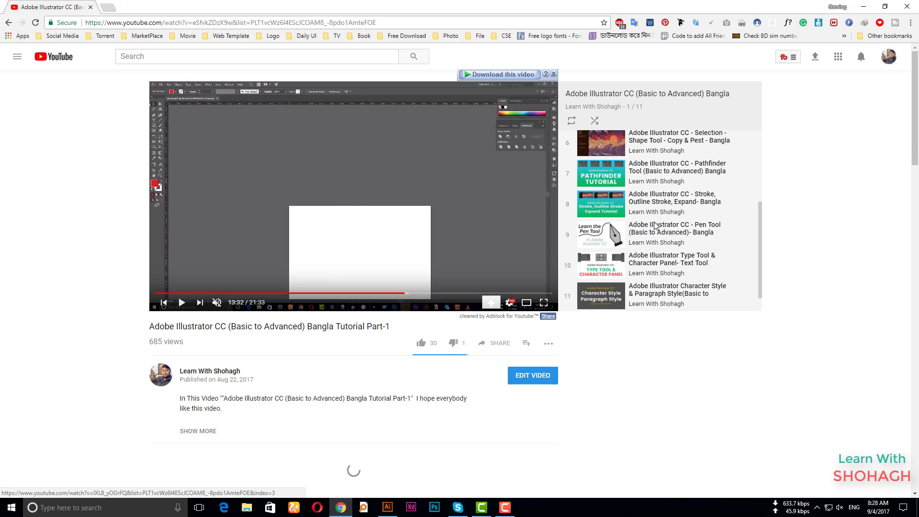
scroll(689, 216, up, 3)
scroll(699, 220, down, 3)
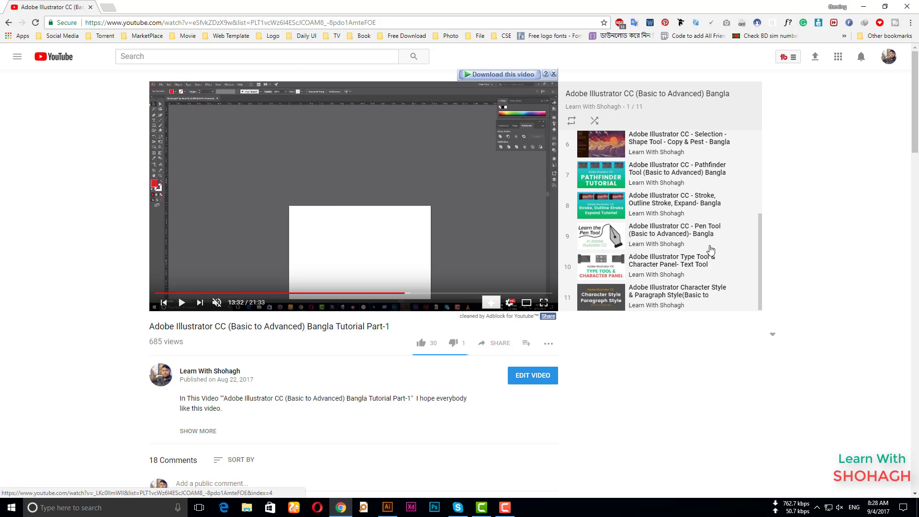
scroll(708, 237, up, 3)
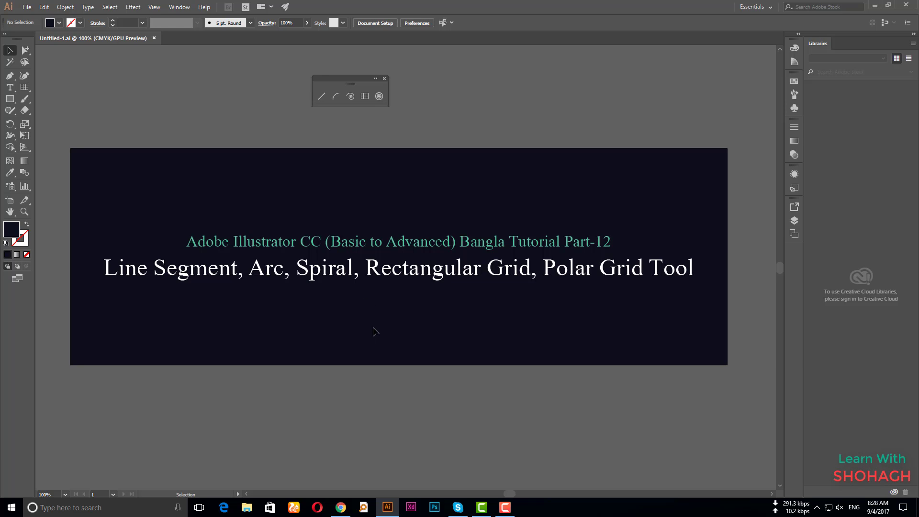
- Move the two-line title text off the artboard to the top-left and delete the dark background
click(437, 274)
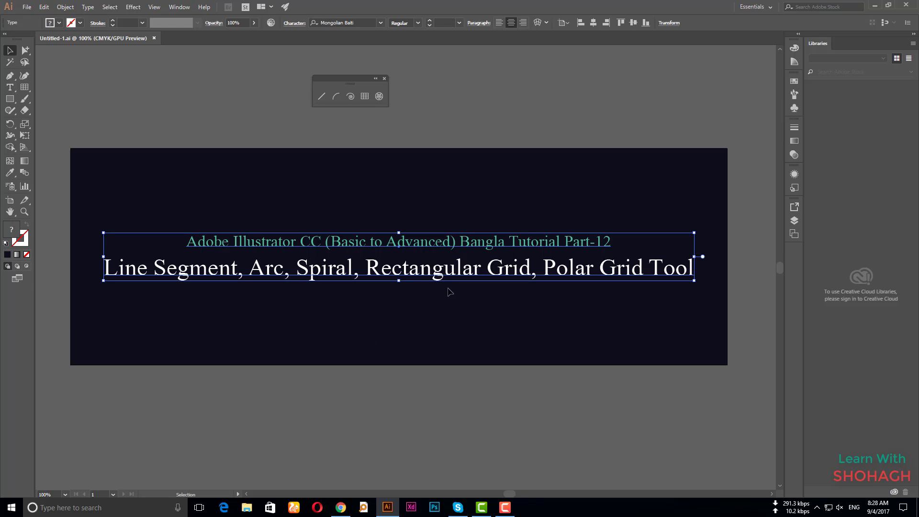
scroll(388, 322, down, 1)
drag(387, 292, 91, 84)
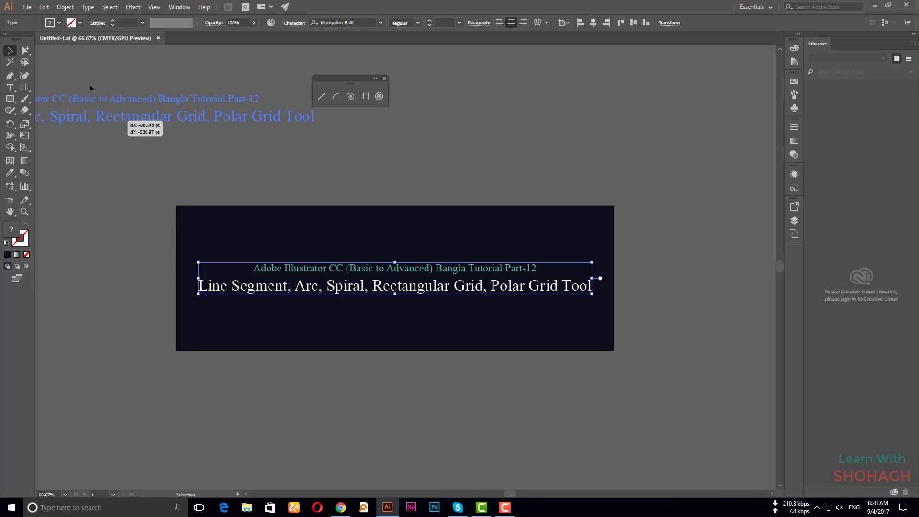
click(297, 301)
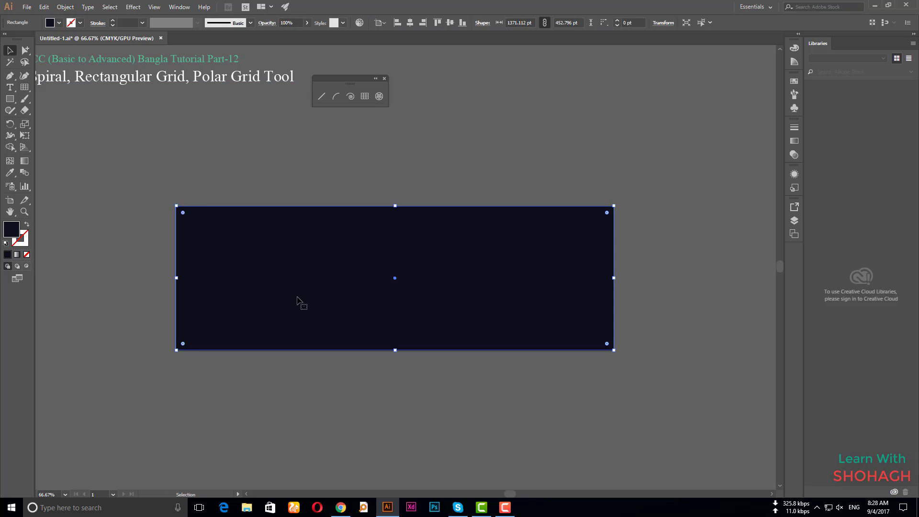
key(Delete)
- Extend the artboard downward with the Artboard tool, then return to the Selection tool
key(shift+o)
drag(396, 350, 413, 485)
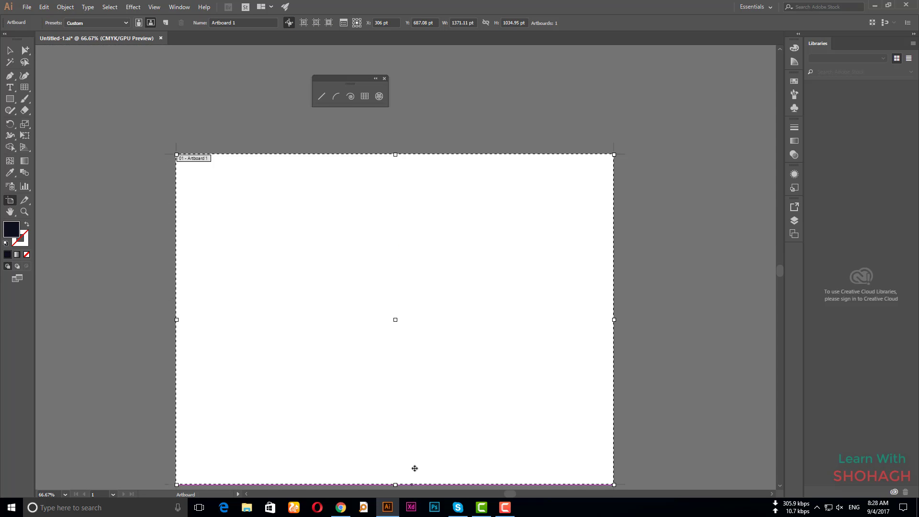
click(10, 50)
scroll(343, 219, down, 1)
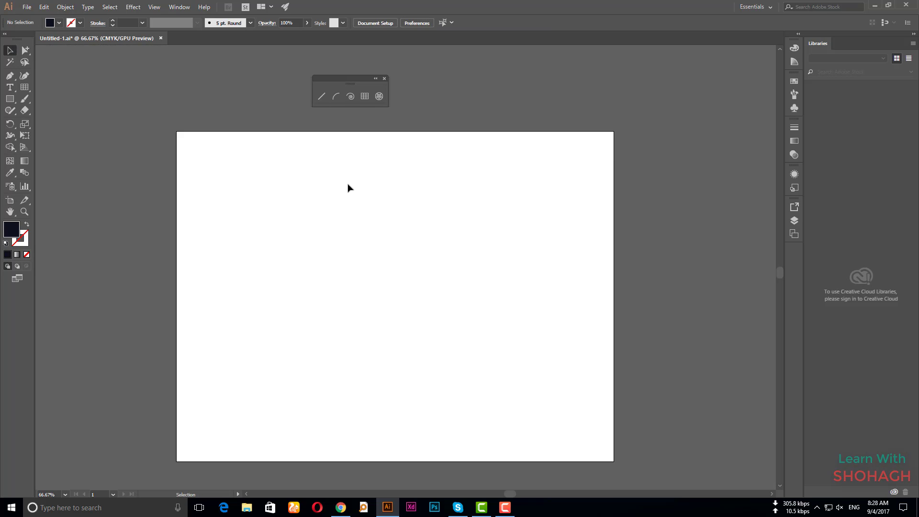
scroll(346, 186, up, 1)
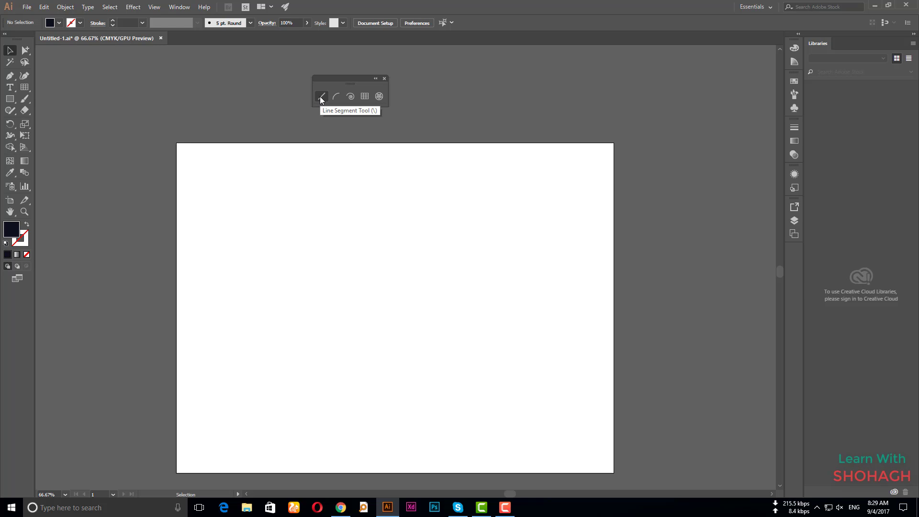
- Draw a horizontal line across the upper artboard with the Line Segment Tool
click(10, 102)
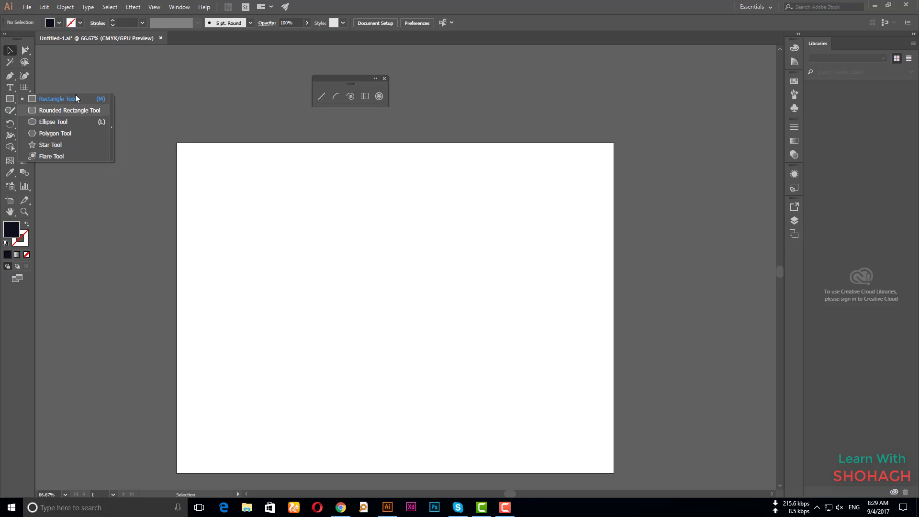
click(204, 111)
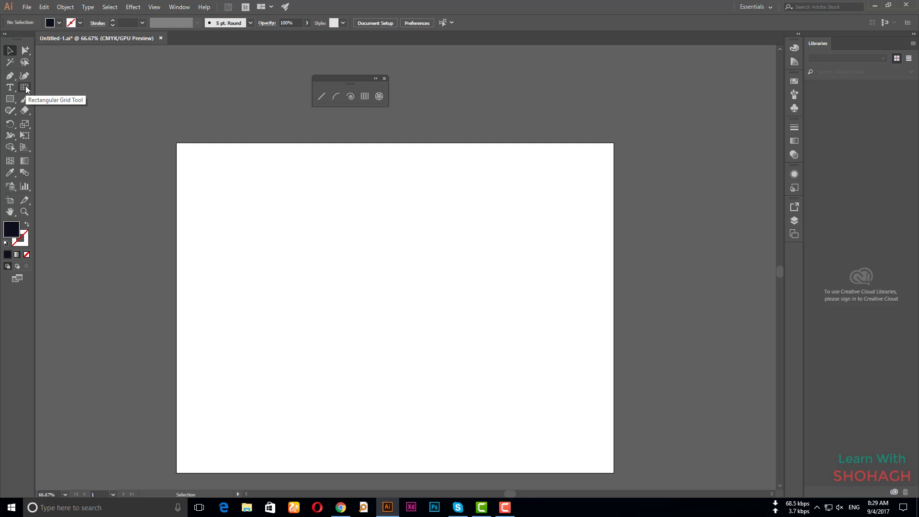
click(26, 87)
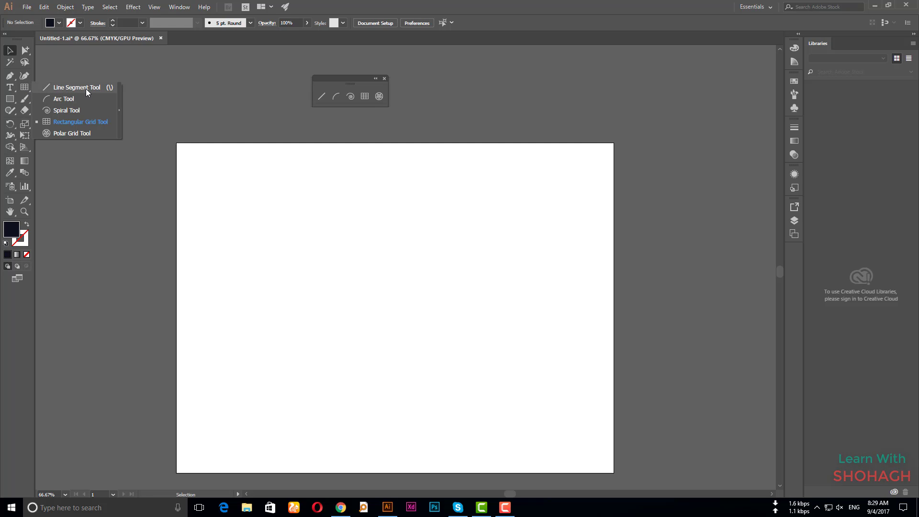
click(322, 98)
drag(233, 242, 500, 241)
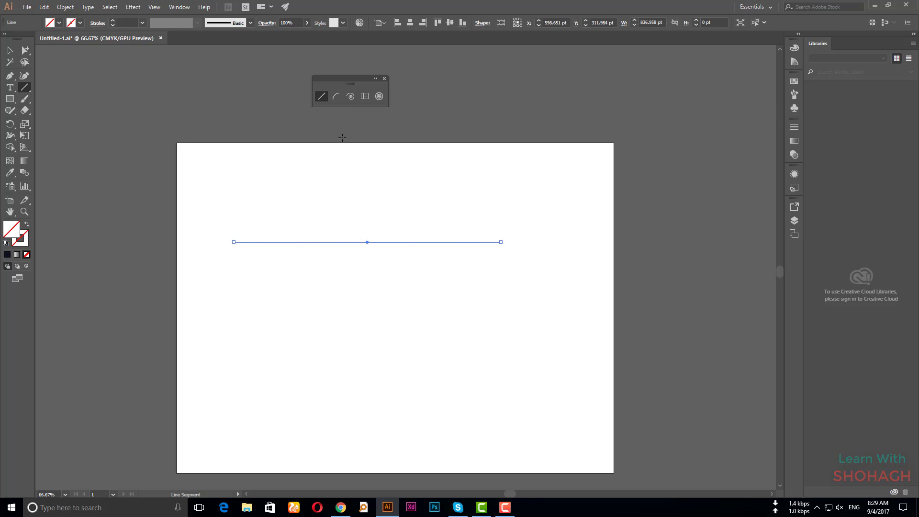
- Set the horizontal line's stroke weight to 0.75 pt, then raise it to 5 pt
click(127, 23)
text(0.75)
key(Return)
key(Up)
key(Up)
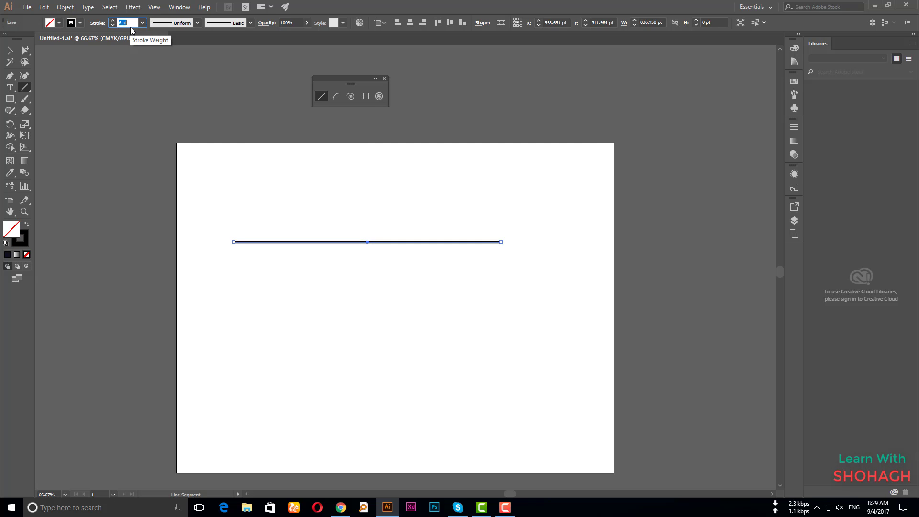
key(Up)
key(Up)
key(Up)
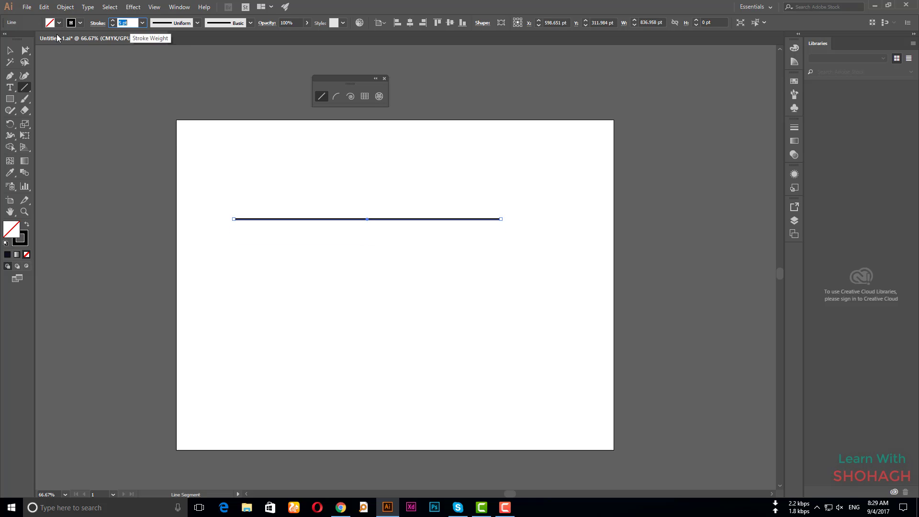
click(10, 49)
click(433, 250)
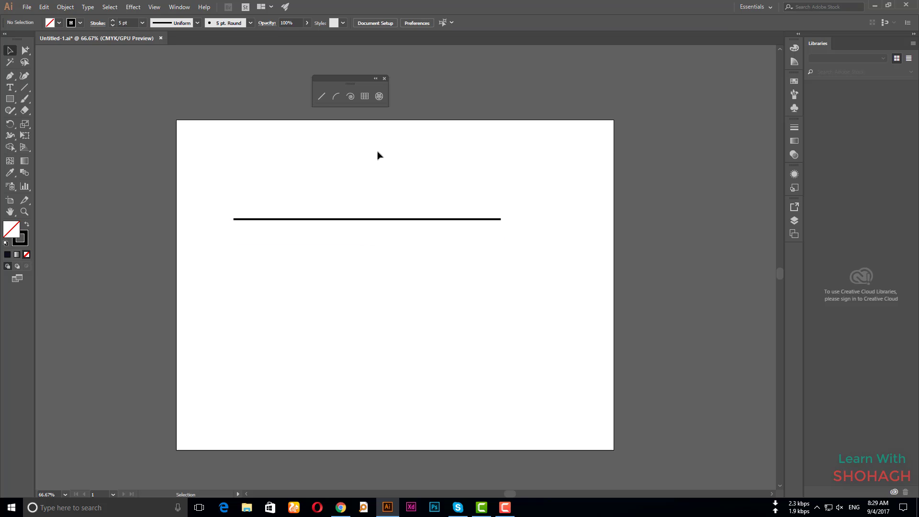
click(321, 96)
- Draw a diagonal line, then delete both the diagonal and the horizontal lines
mouse_move(296, 387)
mouse_down()
mouse_move(481, 182)
mouse_move(314, 186)
mouse_move(467, 209)
mouse_move(346, 186)
mouse_move(417, 200)
mouse_move(513, 240)
mouse_move(563, 294)
mouse_move(513, 398)
mouse_move(284, 388)
mouse_move(219, 326)
mouse_move(191, 396)
mouse_move(480, 324)
mouse_move(295, 172)
mouse_move(263, 440)
mouse_move(273, 186)
mouse_move(467, 332)
mouse_move(555, 250)
mouse_move(579, 194)
mouse_up()
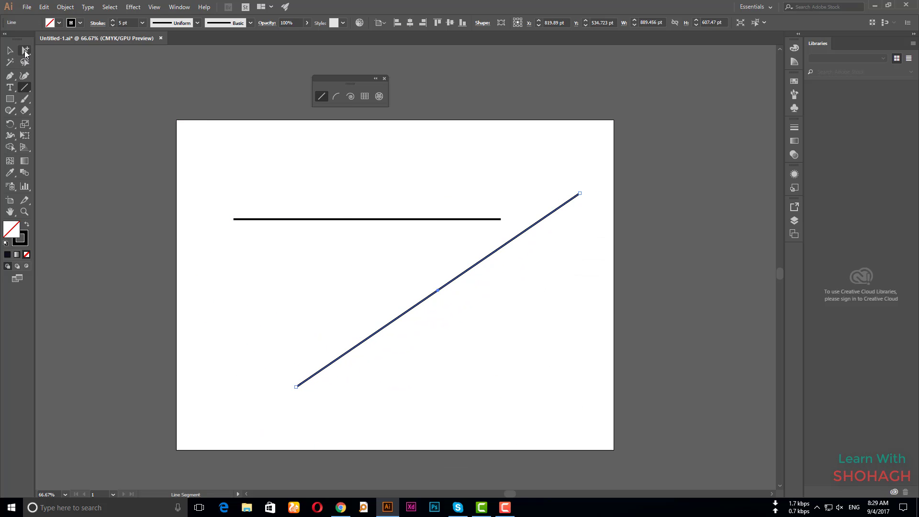
click(12, 52)
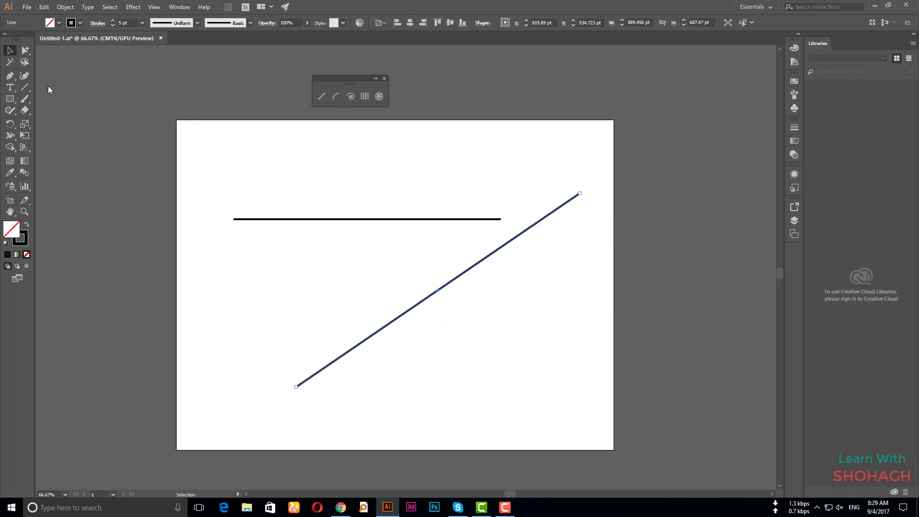
click(562, 299)
click(500, 250)
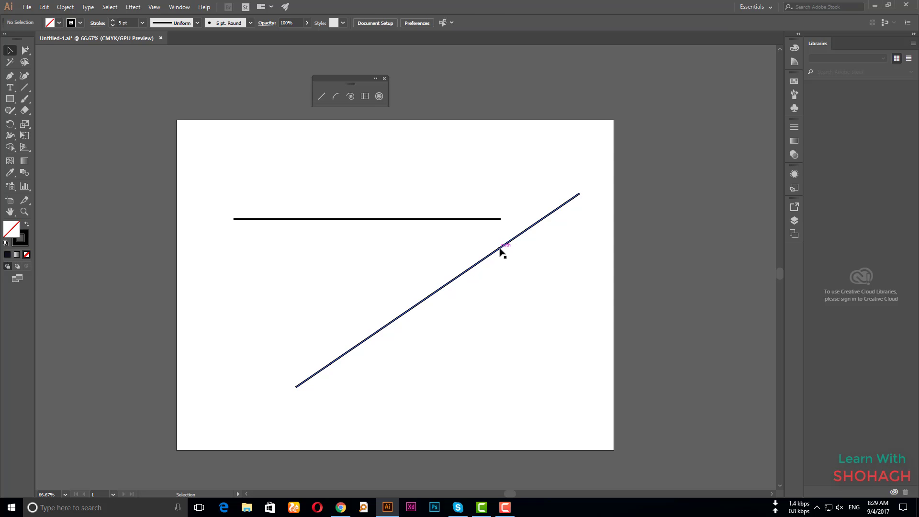
key(Delete)
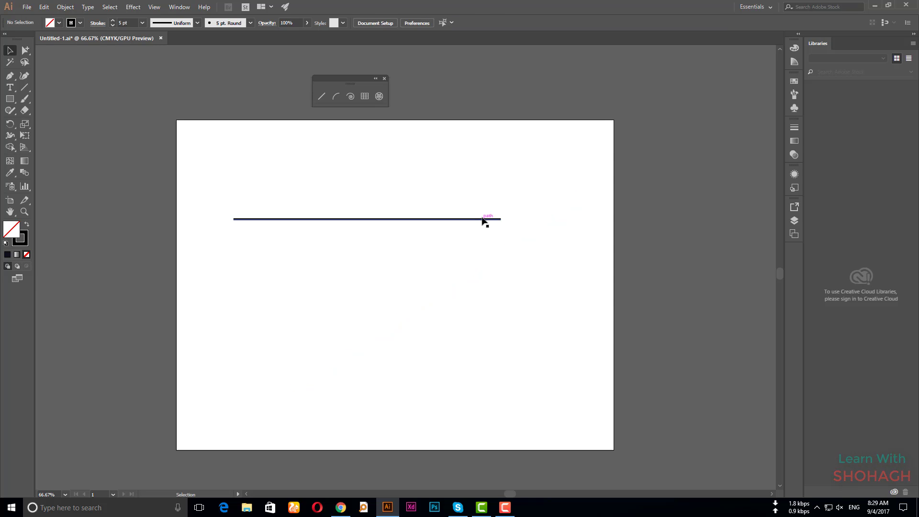
click(483, 220)
key(Delete)
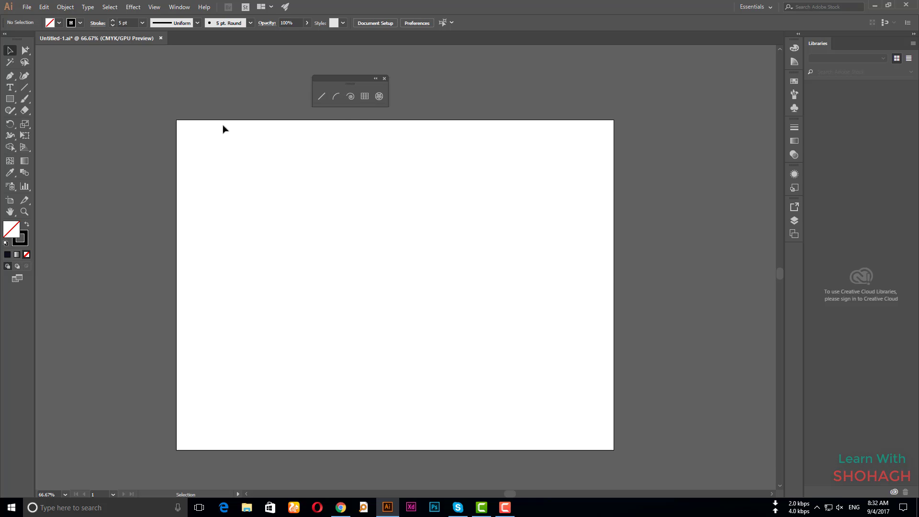
- Turn on the canvas grid and zoom in closely on the artboard
click(154, 7)
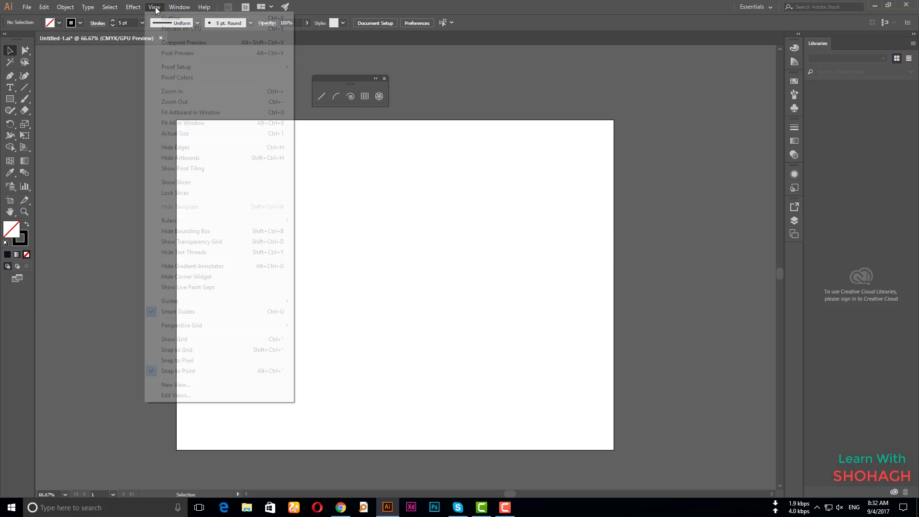
click(216, 340)
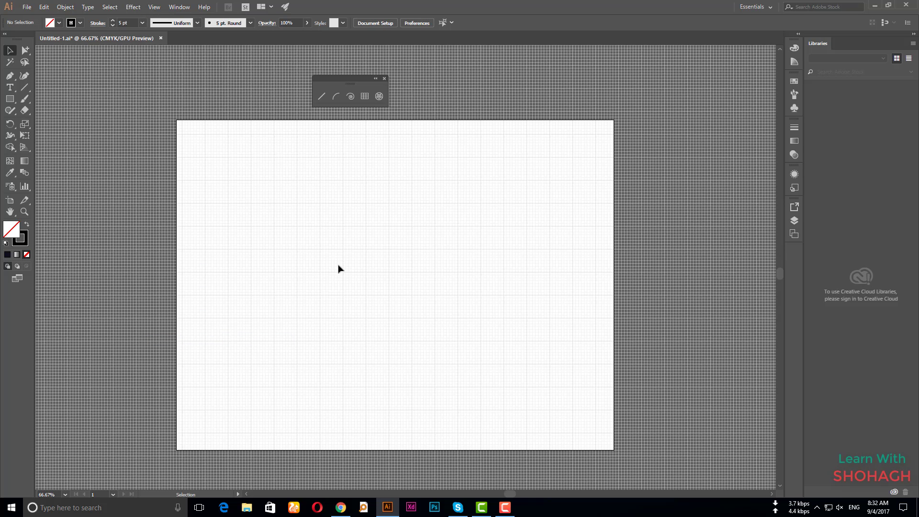
key(z)
click(309, 133)
drag(510, 253, 547, 272)
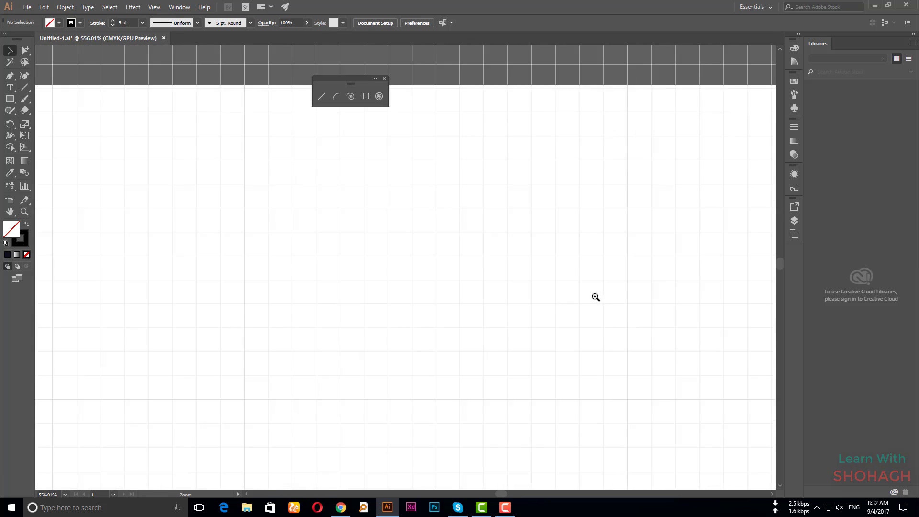
- Draw an arc on the grid, delete it, and set the stroke weight to 2 pt
click(336, 97)
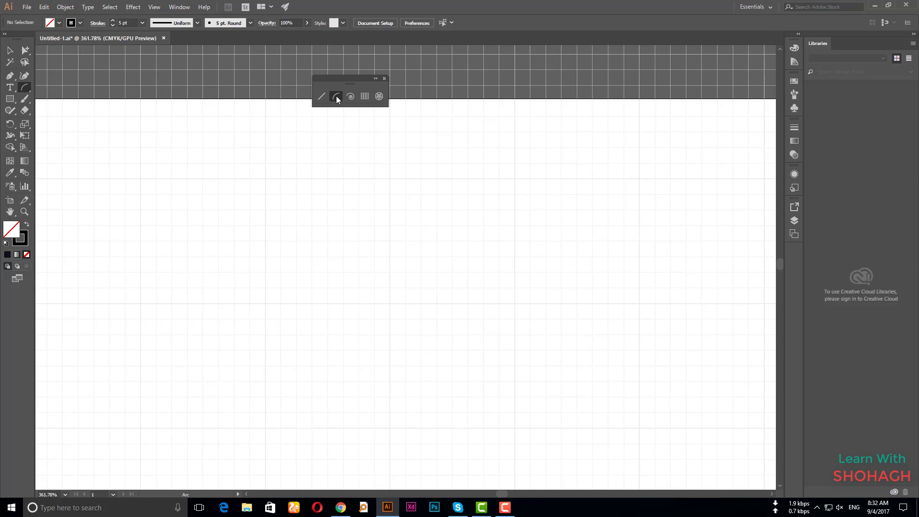
mouse_move(284, 258)
mouse_down()
mouse_move(351, 275)
mouse_move(365, 378)
mouse_up()
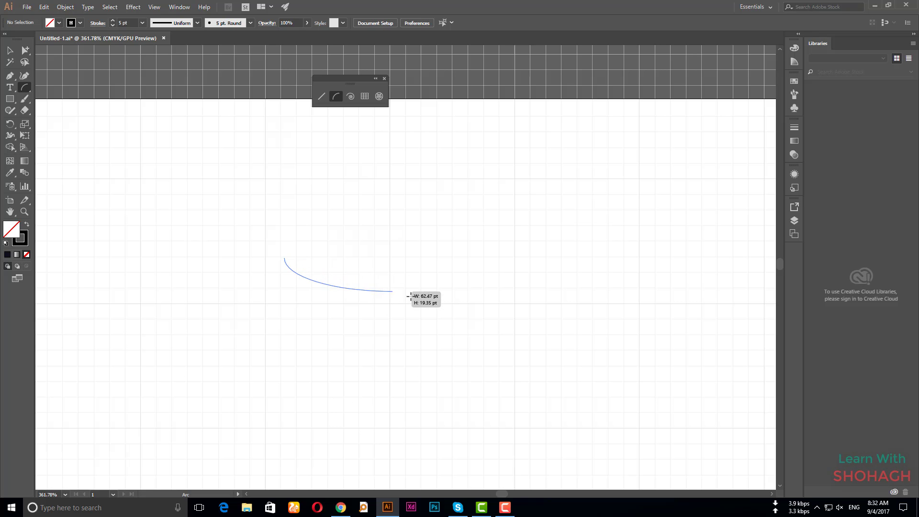
mouse_move(364, 378)
mouse_down()
mouse_move(298, 387)
mouse_move(338, 348)
mouse_move(379, 418)
mouse_move(490, 424)
mouse_move(511, 322)
mouse_move(513, 243)
mouse_up()
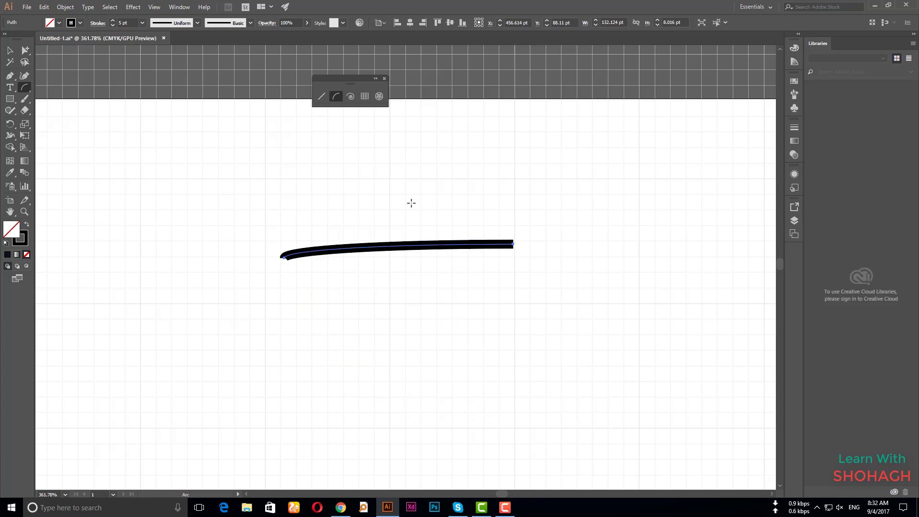
key(Delete)
click(127, 23)
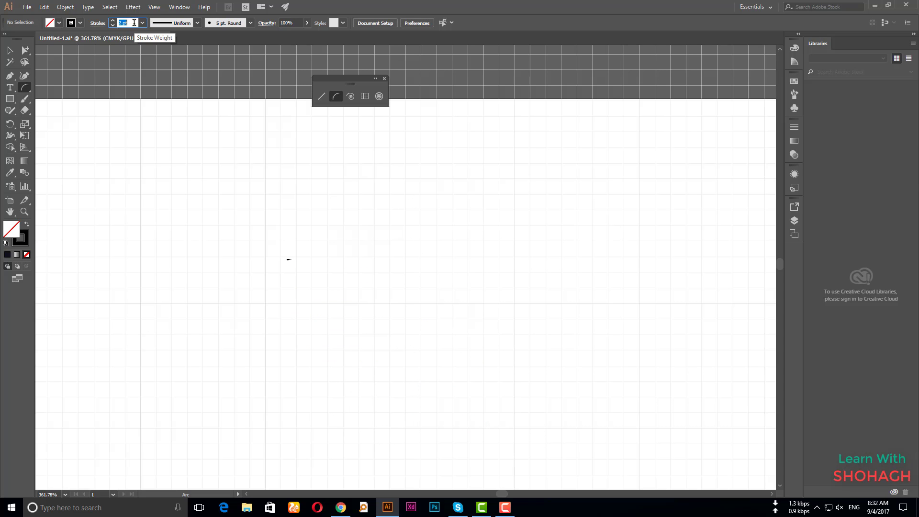
click(7, 50)
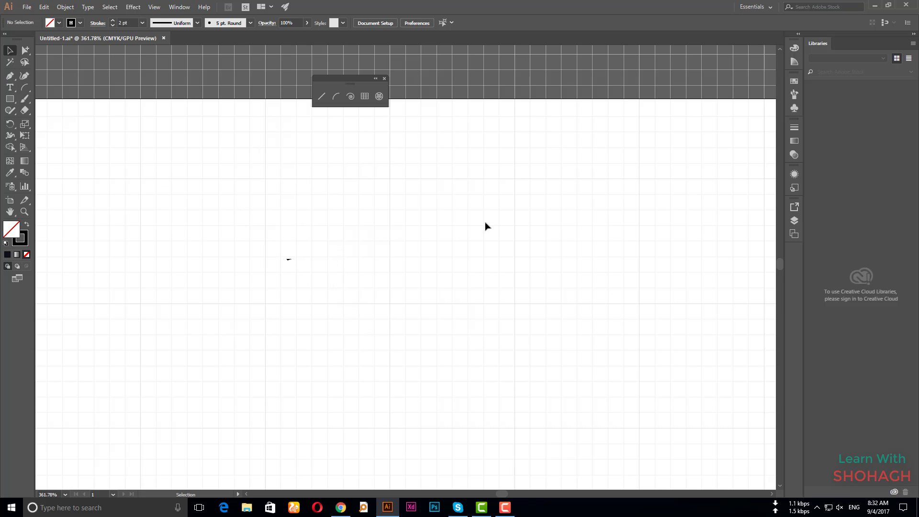
- Draw the first S-curve from two quarter-circle arcs meeting end to end
click(336, 97)
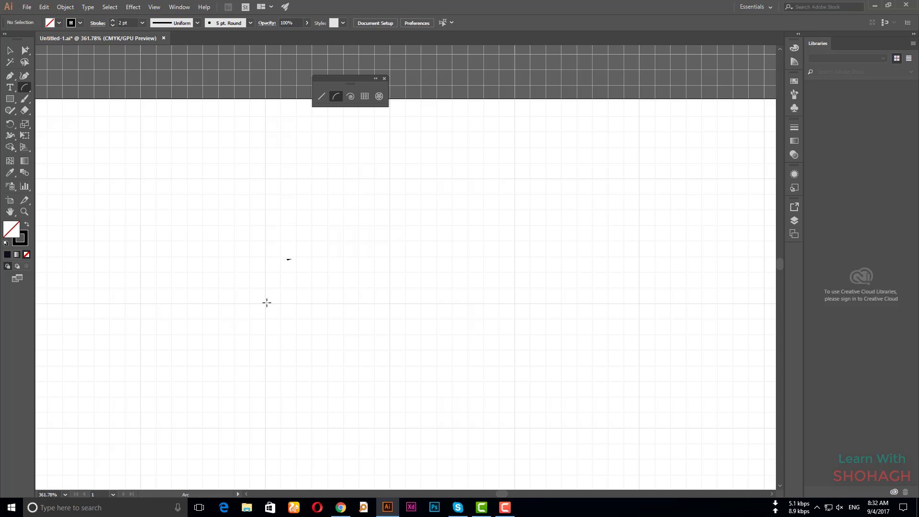
drag(265, 302, 388, 179)
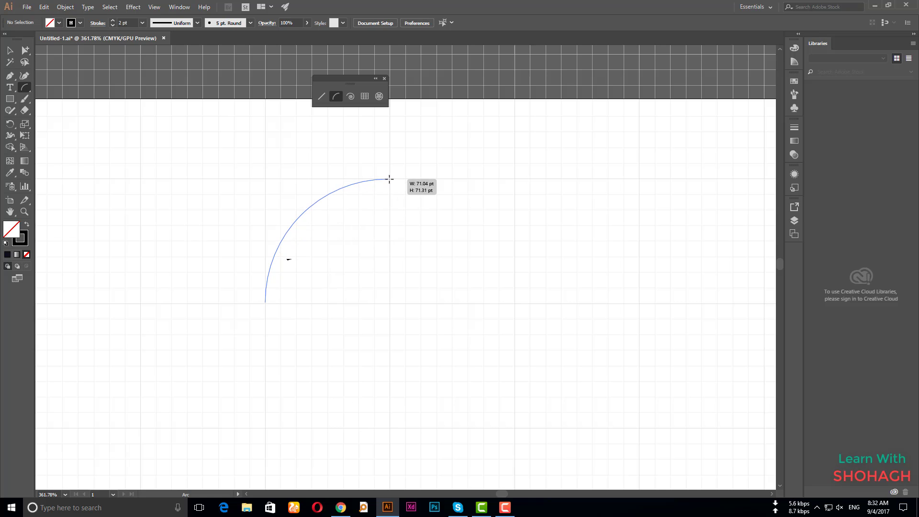
drag(388, 180, 389, 179)
drag(389, 179, 389, 179)
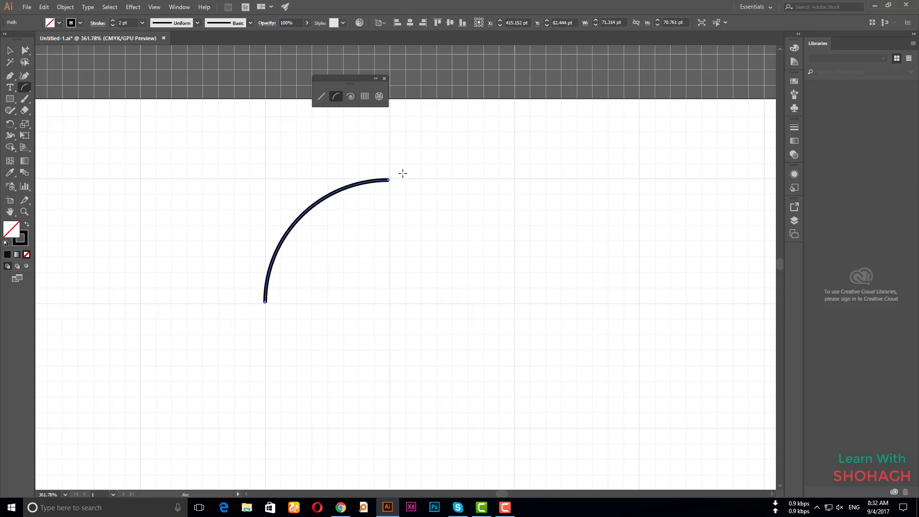
drag(392, 179, 453, 137)
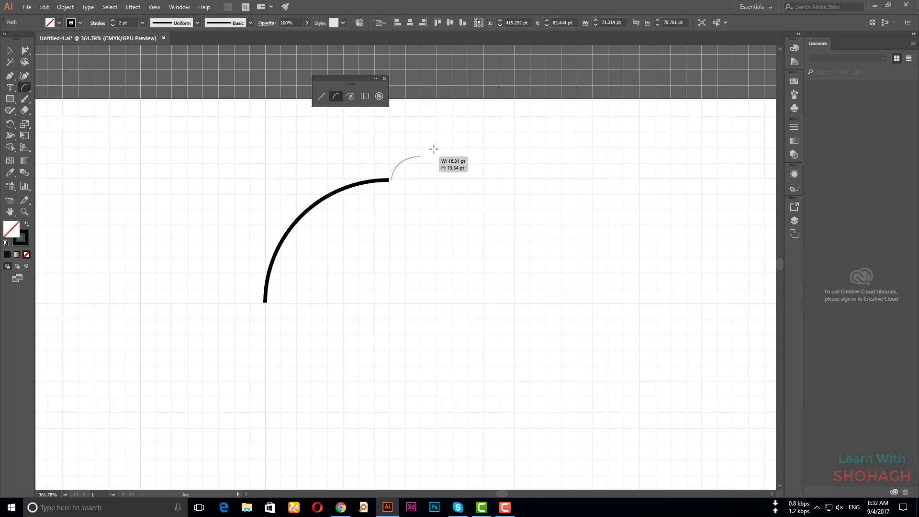
key(ctrl+z)
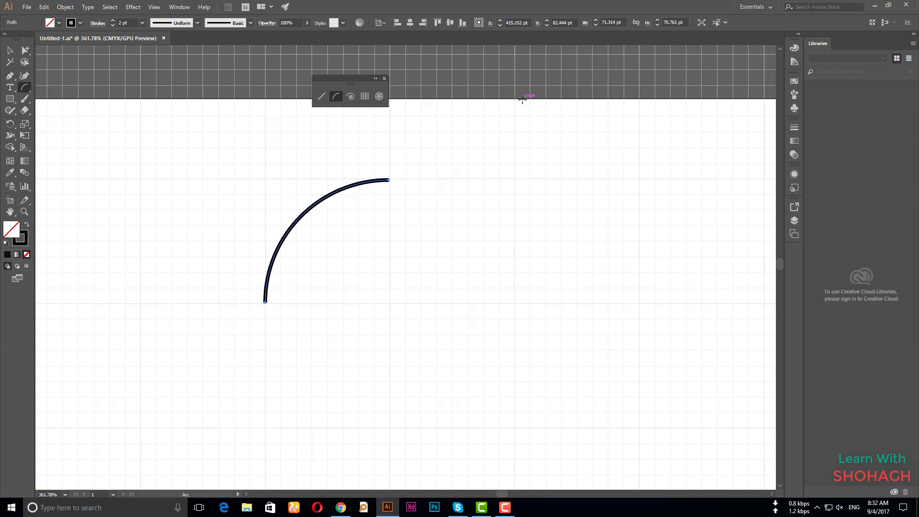
drag(508, 107, 389, 181)
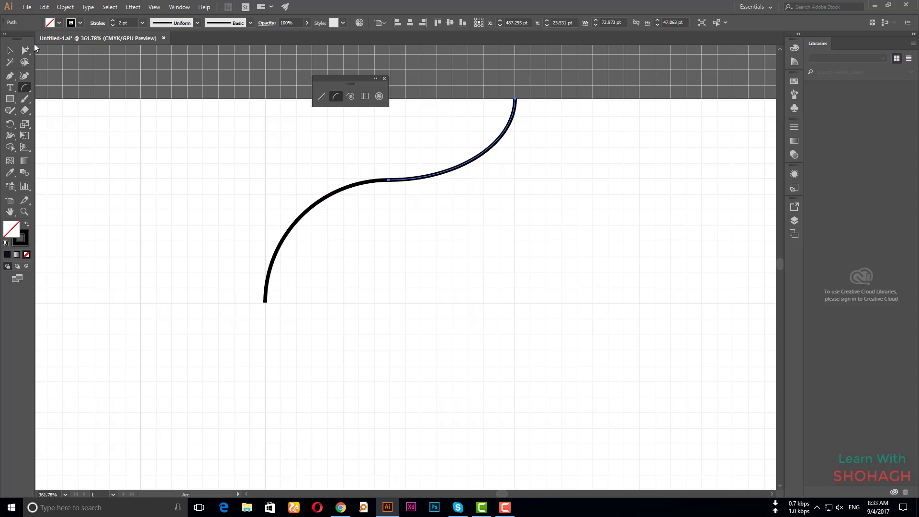
click(10, 50)
click(450, 237)
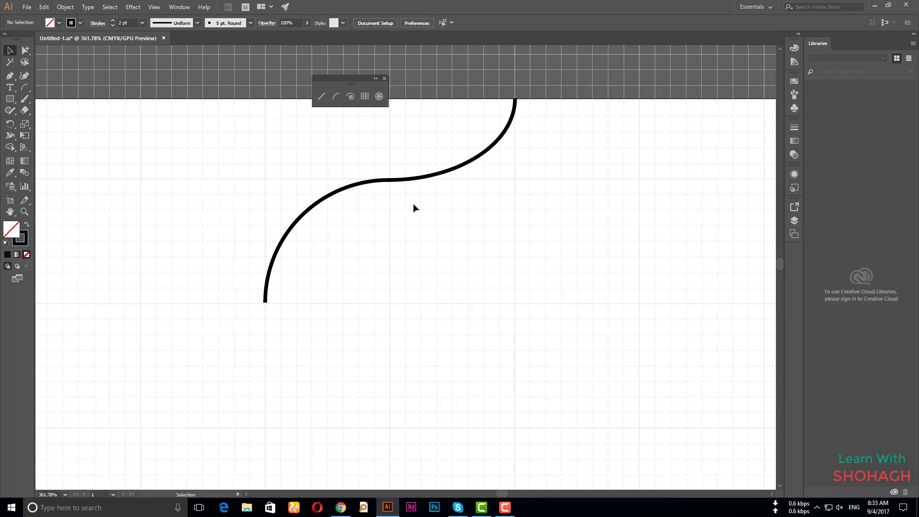
- Draw a second S-curve below from two quarter arcs, undoing misdirected attempts
click(336, 97)
scroll(435, 317, down, 1)
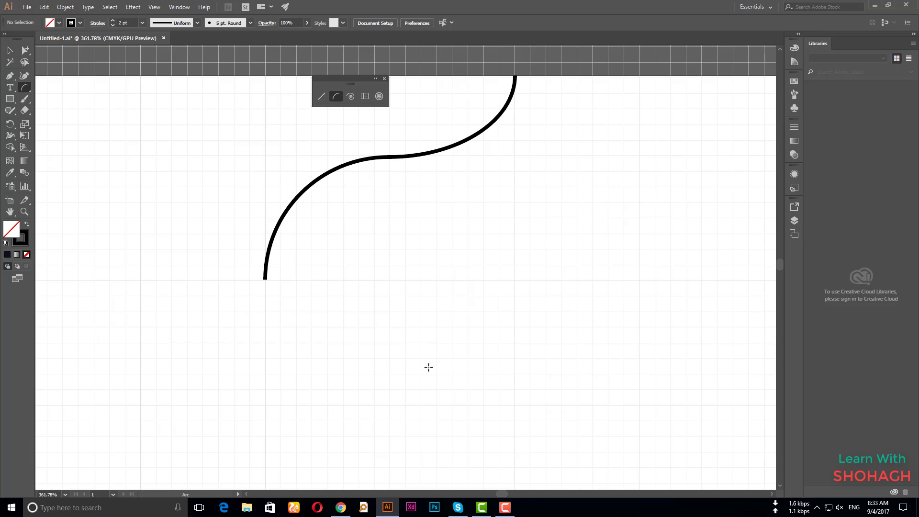
drag(390, 404, 514, 280)
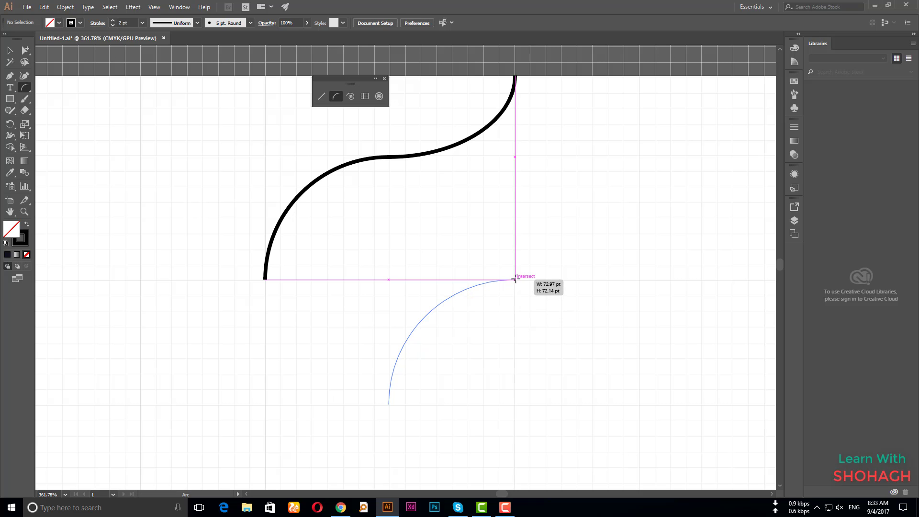
drag(514, 280, 637, 157)
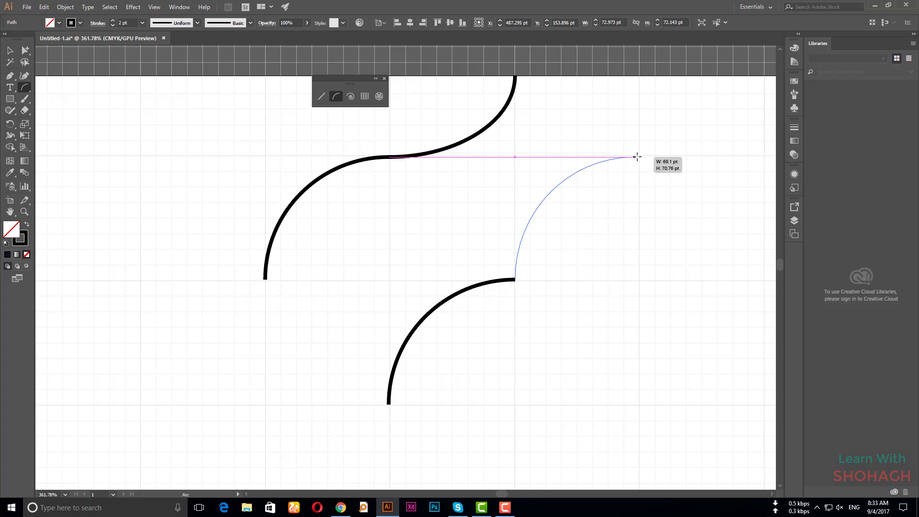
drag(636, 157, 639, 156)
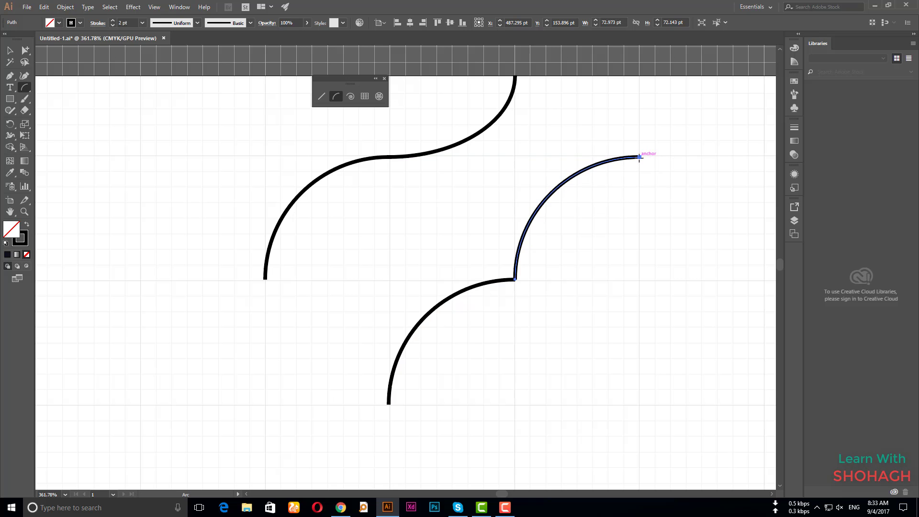
key(ctrl+z)
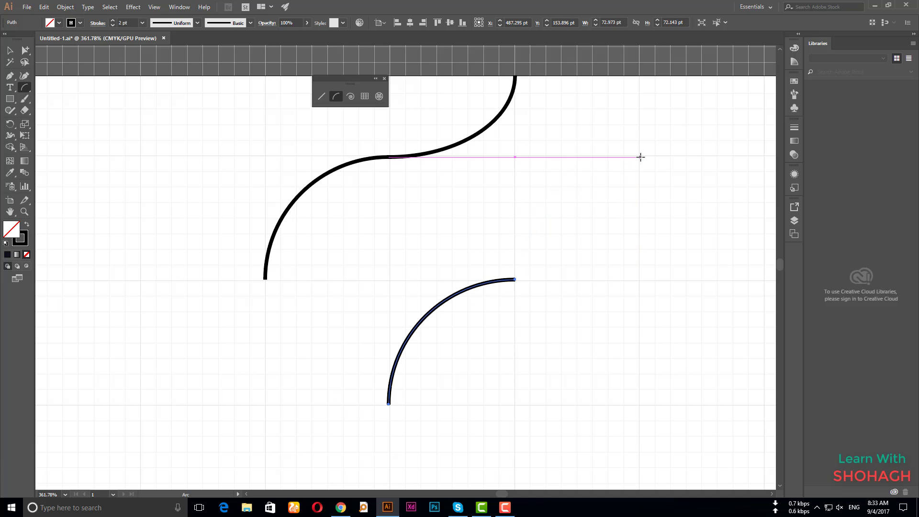
drag(640, 156, 554, 259)
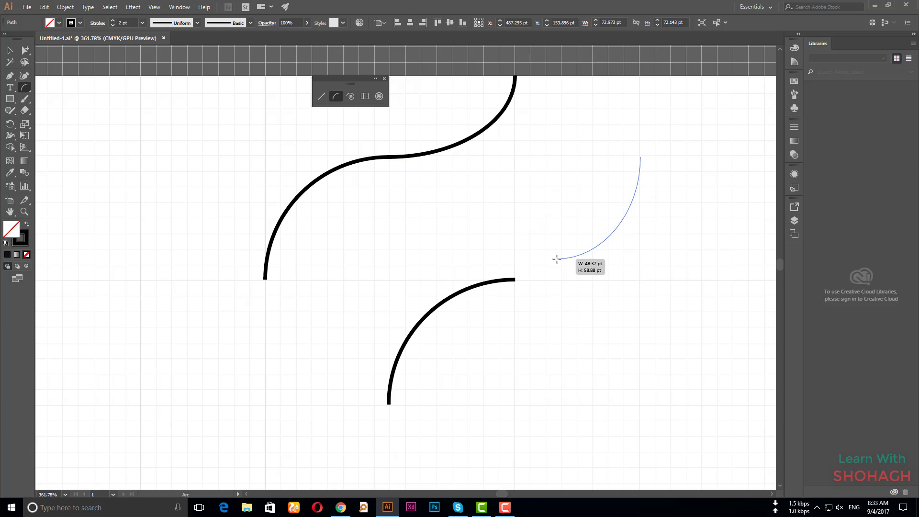
key(ctrl+z)
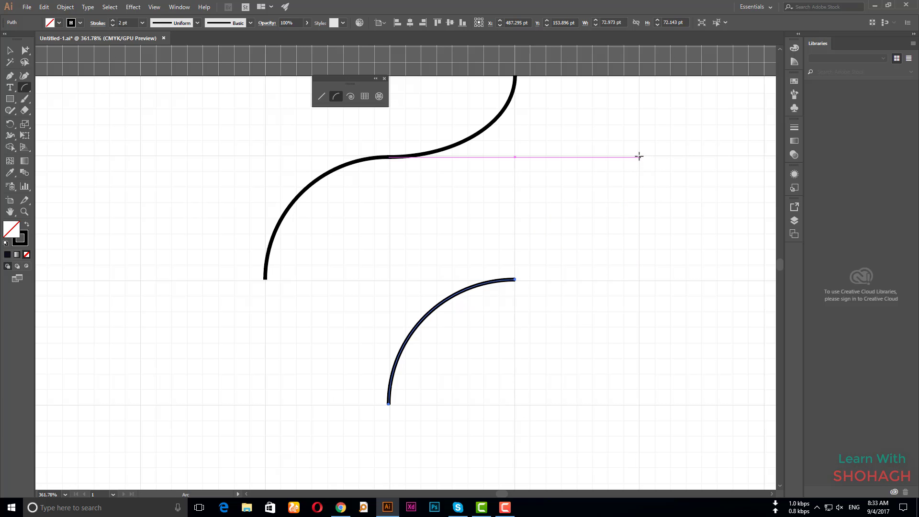
drag(639, 156, 512, 280)
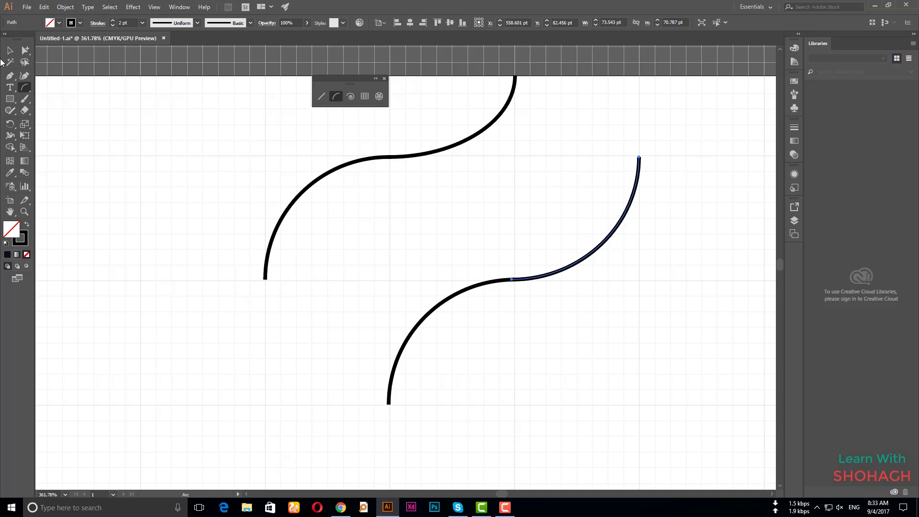
click(9, 50)
click(200, 231)
- Replace the second curve's upper arc with a mirrored arc forming a semicircle
scroll(321, 273, down, 2)
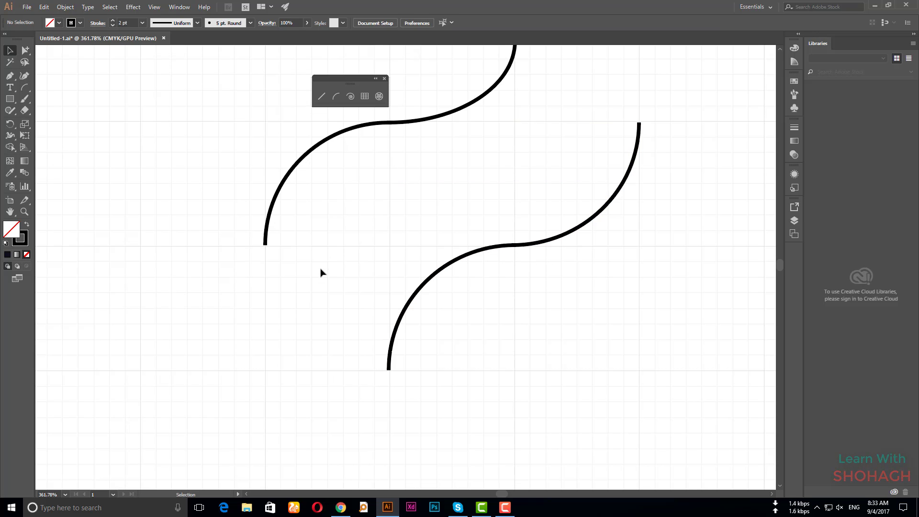
click(559, 240)
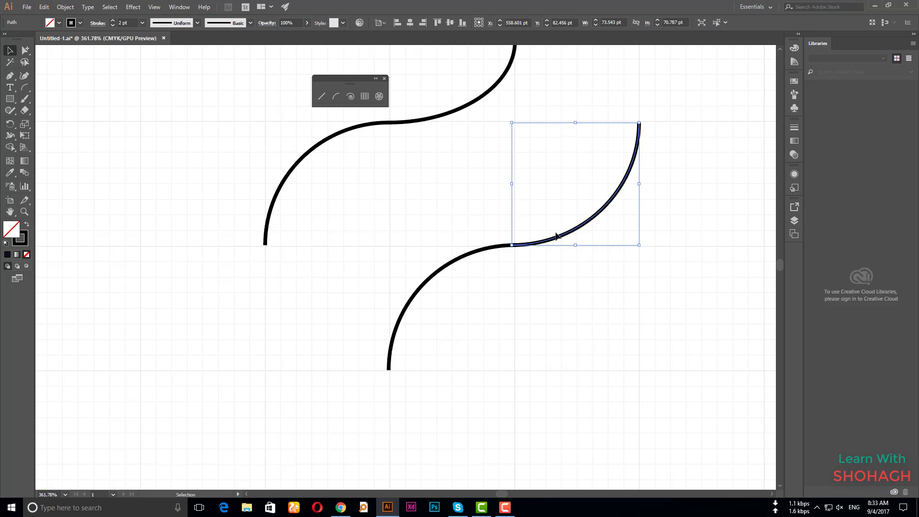
key(Delete)
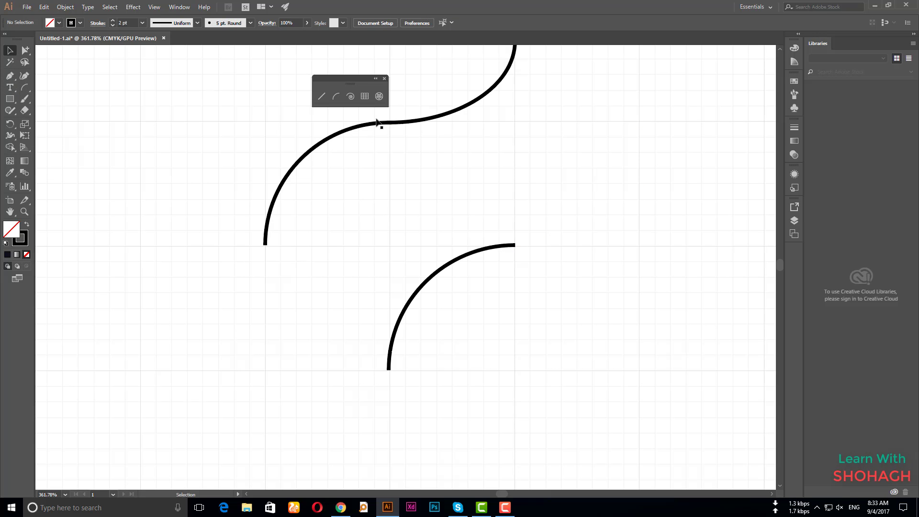
click(335, 97)
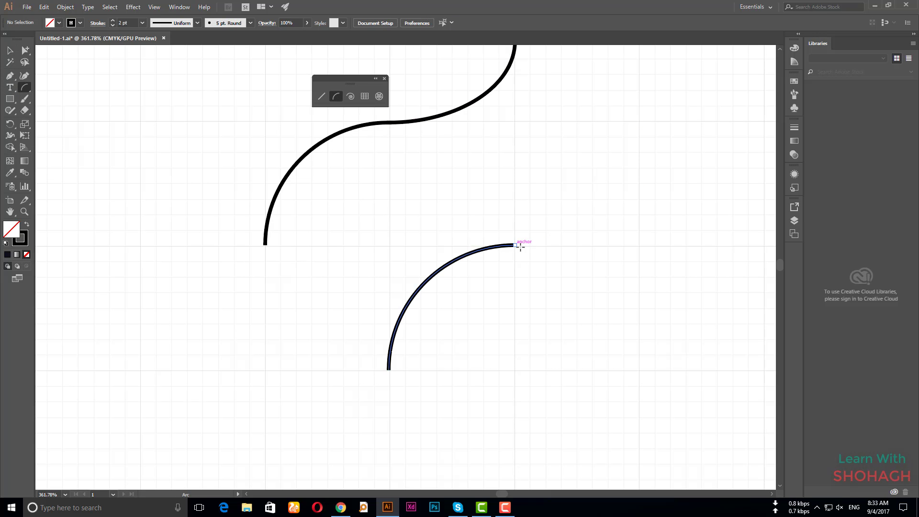
drag(515, 246, 639, 370)
key(ctrl+z)
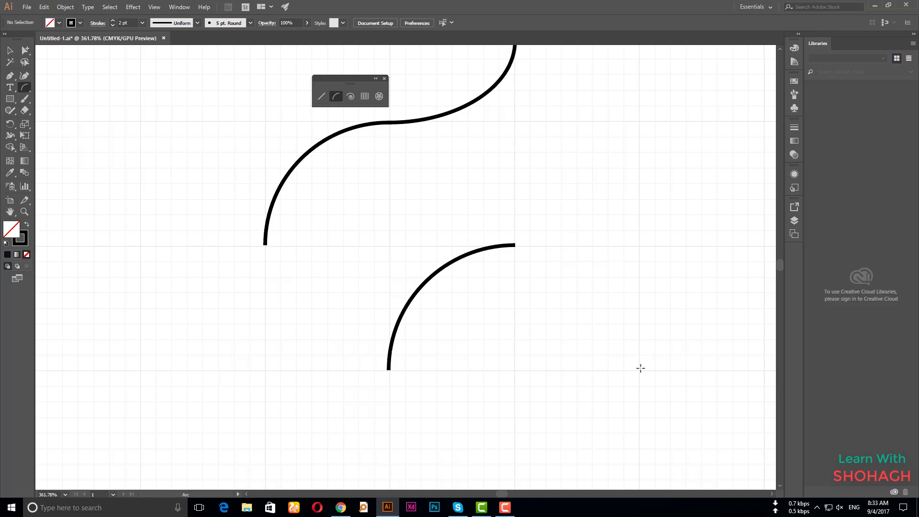
drag(639, 370, 516, 245)
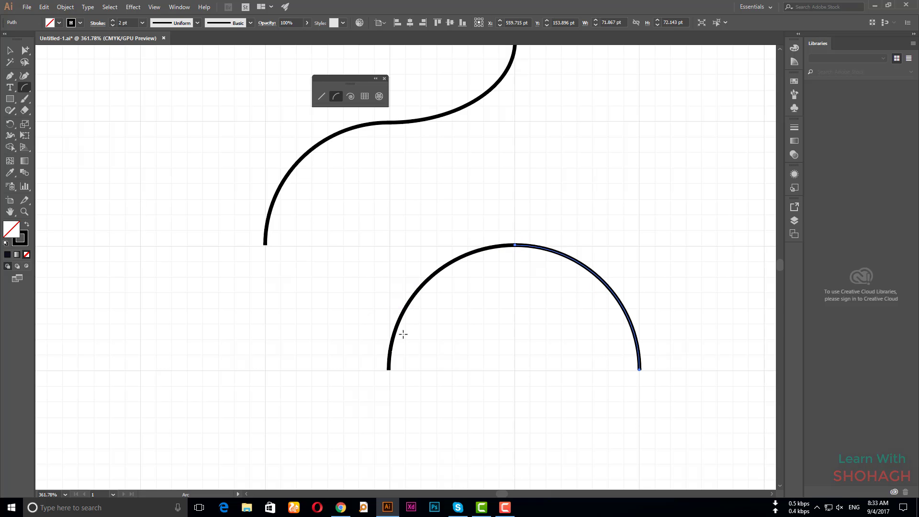
- Select both arcs and join them into a single semicircle path
click(10, 49)
click(506, 312)
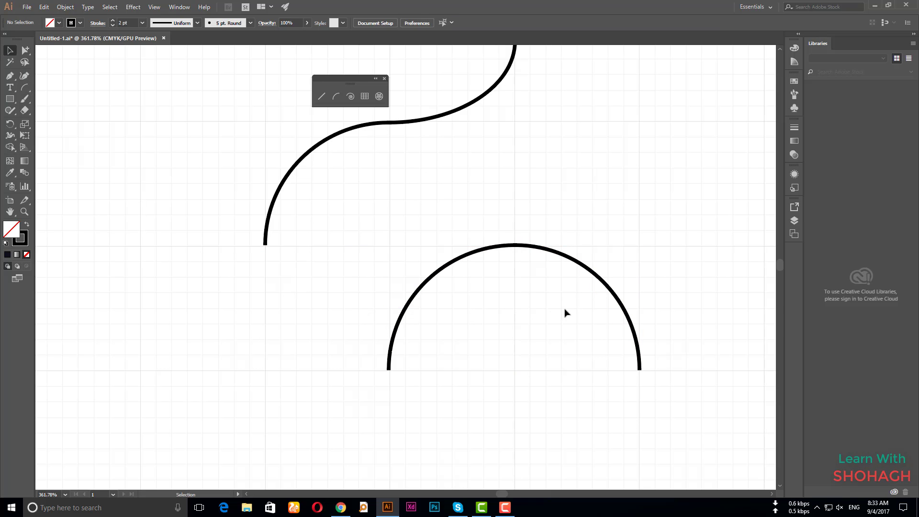
drag(566, 313, 493, 233)
right_click(513, 242)
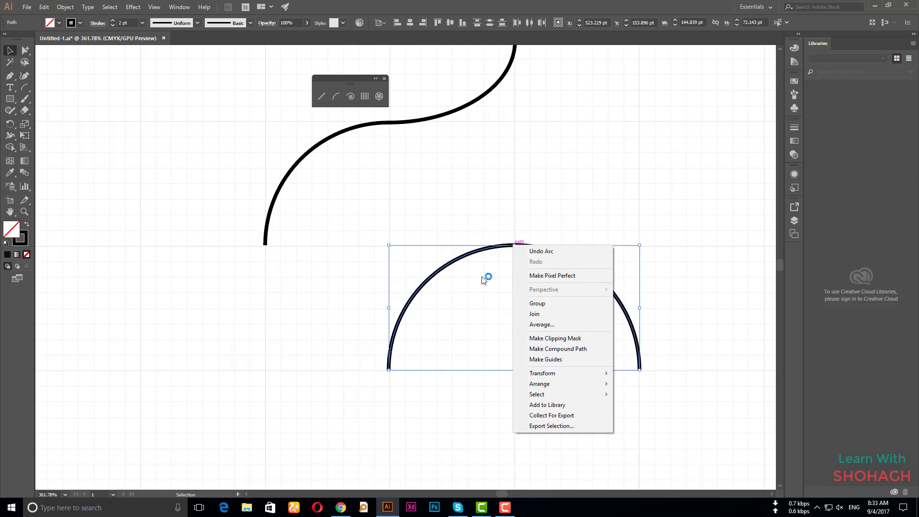
click(532, 314)
click(527, 265)
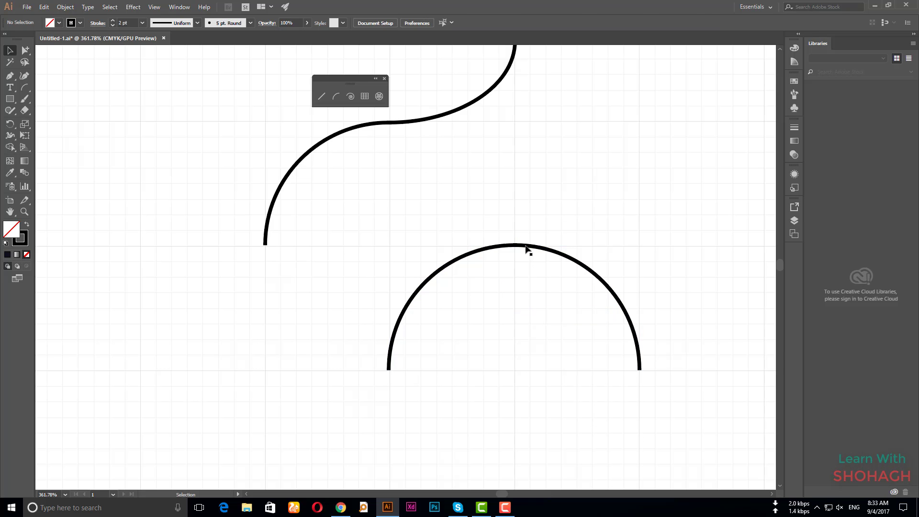
click(525, 246)
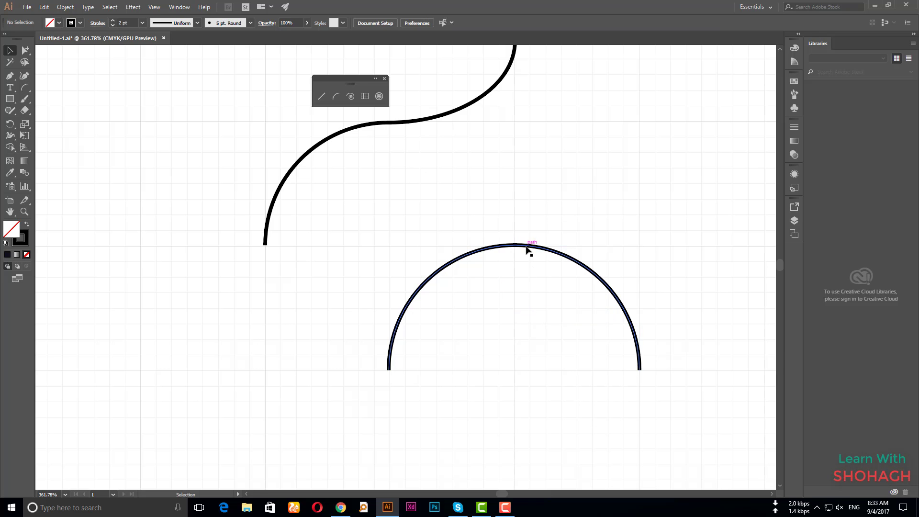
- Try a black fill and a move on the semicircle, then delete it
click(27, 224)
click(27, 224)
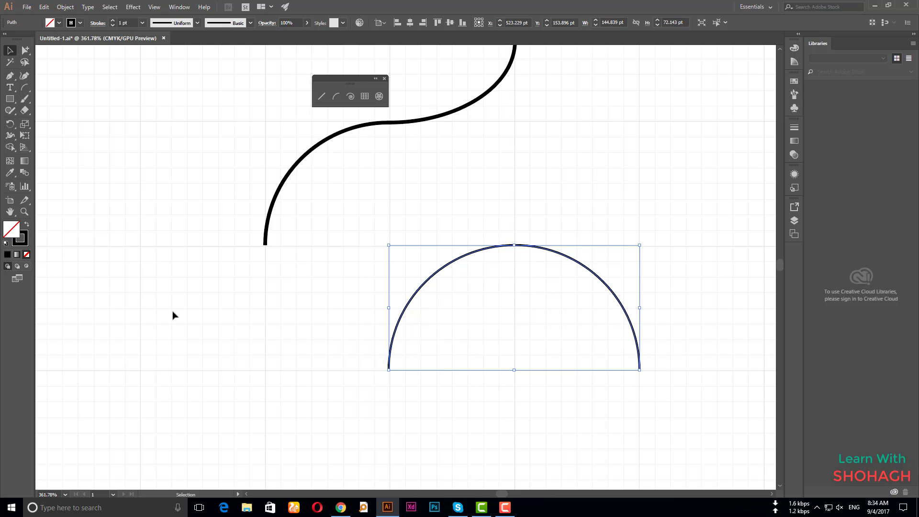
click(523, 326)
scroll(565, 287, down, 2)
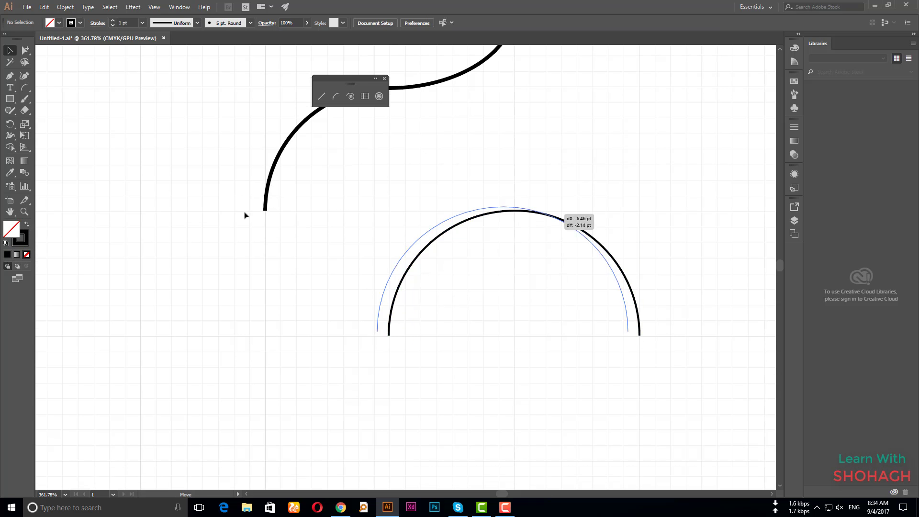
drag(556, 223, 189, 220)
key(ctrl+z)
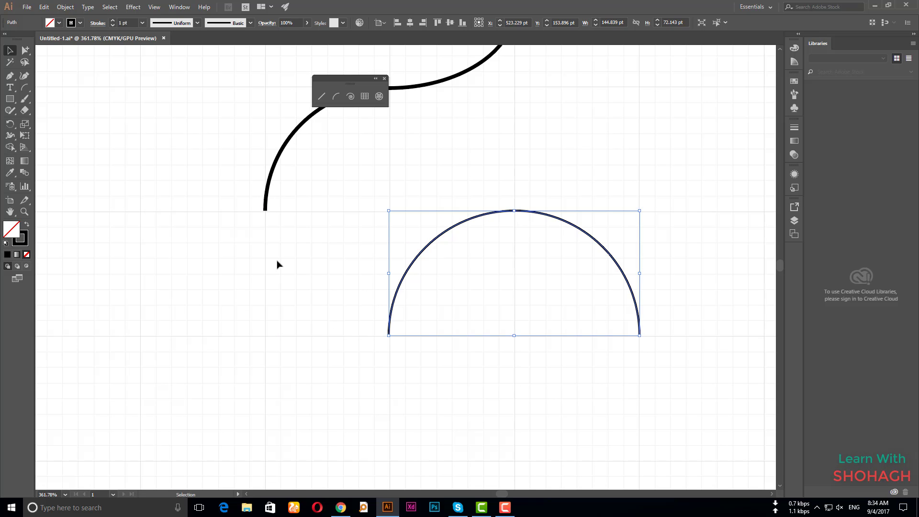
key(Delete)
click(336, 97)
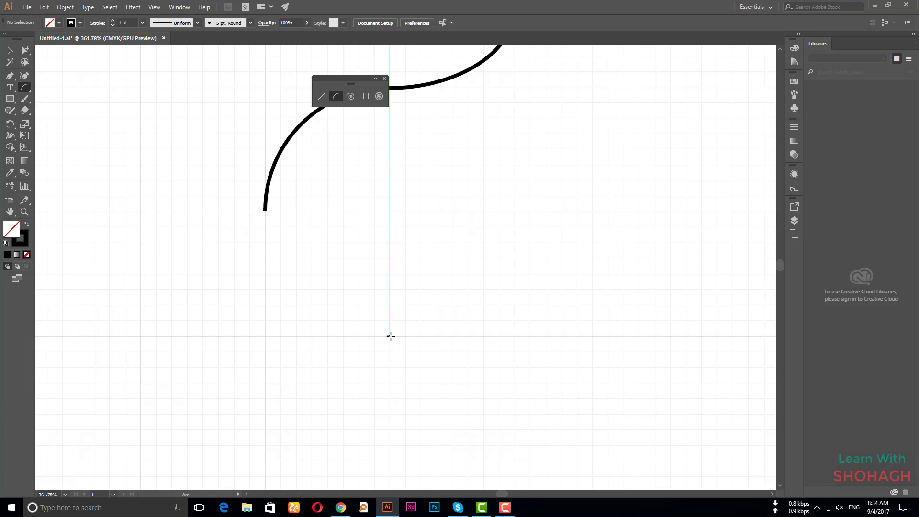
- Draw four inward-curving arcs linking the top, left, bottom and right grid points into a star
drag(388, 335, 506, 244)
key(ctrl+z)
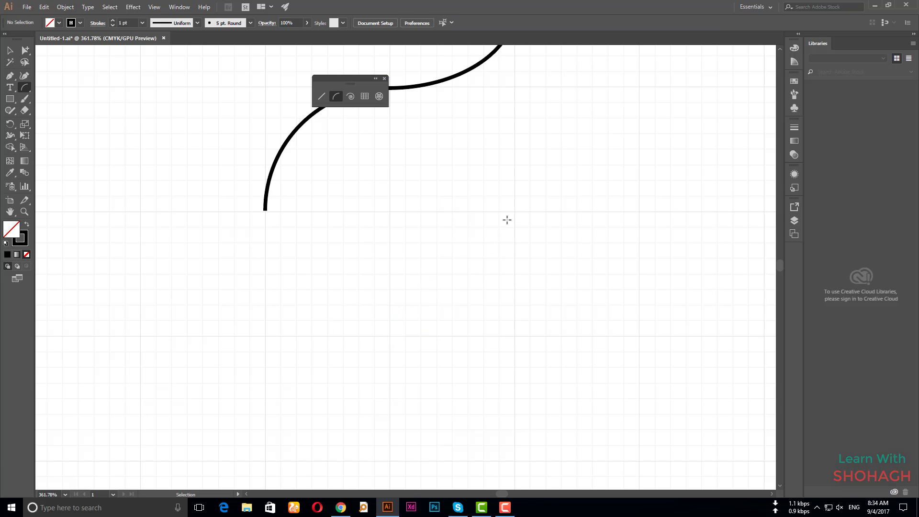
drag(515, 211, 390, 336)
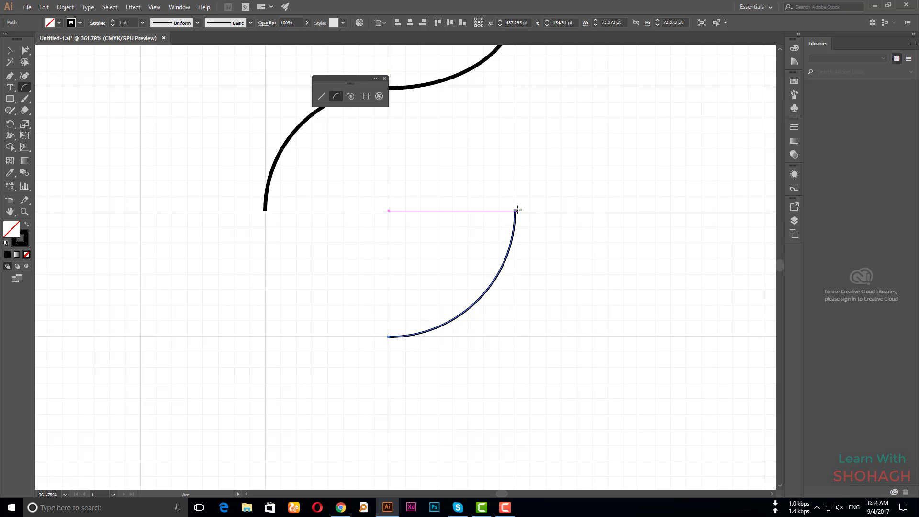
drag(516, 210, 638, 335)
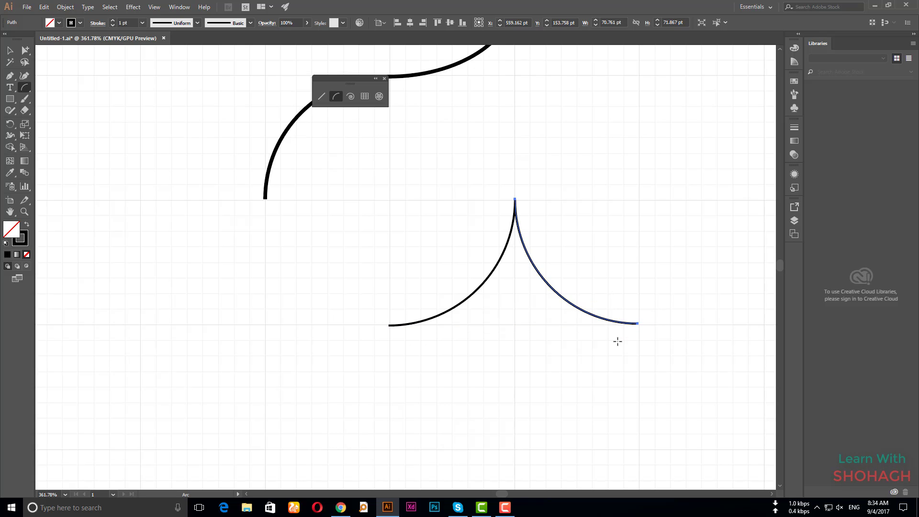
scroll(565, 378, down, 3)
drag(515, 403, 628, 285)
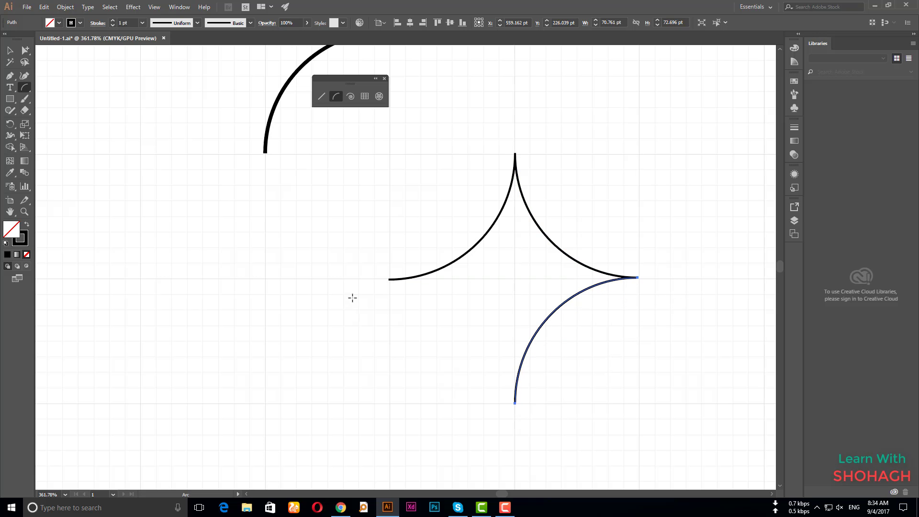
drag(389, 281, 430, 360)
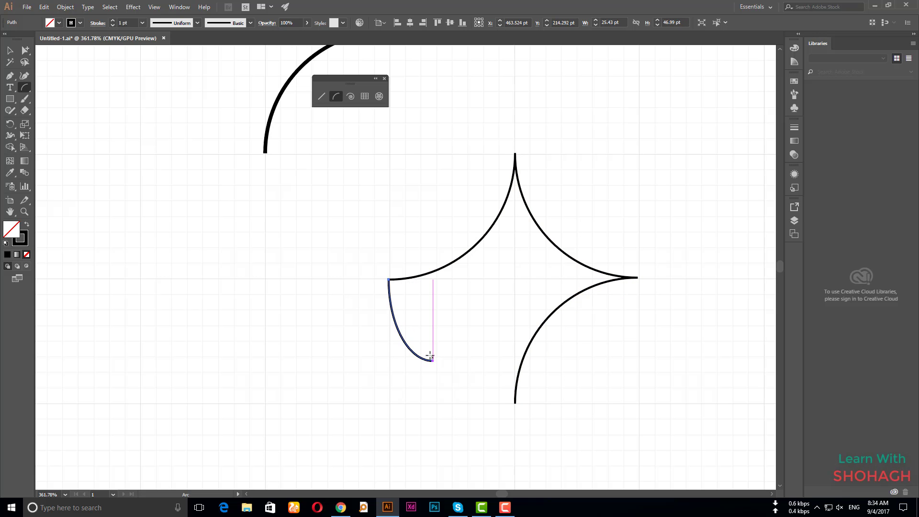
key(ctrl+z)
mouse_move(515, 403)
mouse_down()
mouse_move(389, 291)
mouse_move(388, 279)
mouse_up()
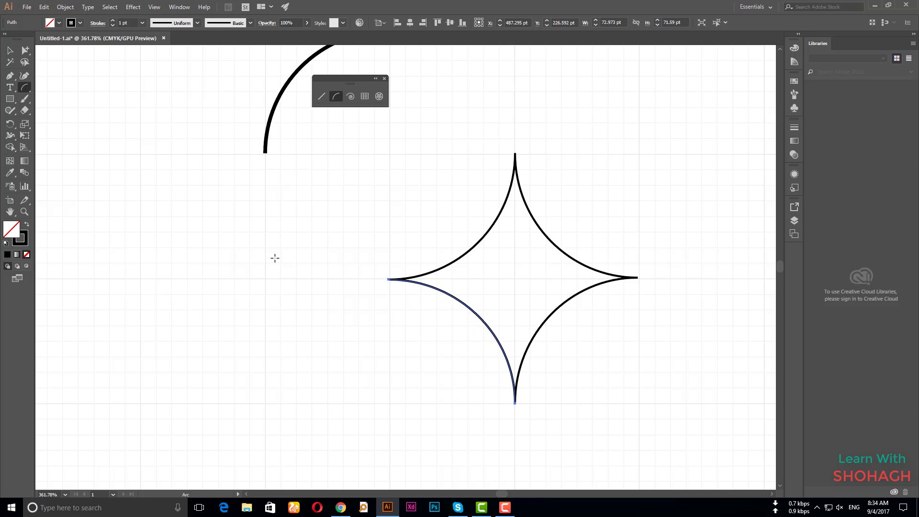
click(10, 49)
click(563, 267)
- Give the star's four arcs a 2 pt stroke and join them into one path
scroll(555, 297, down, 1)
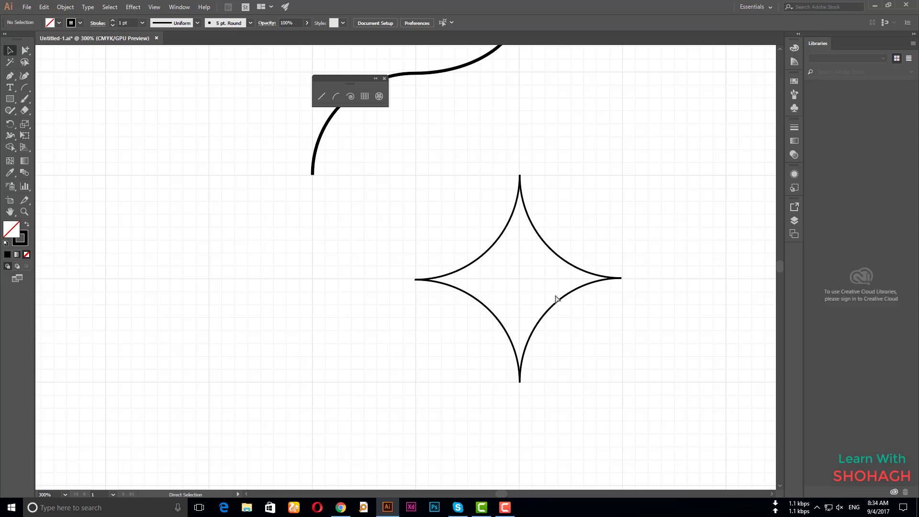
drag(620, 356, 415, 189)
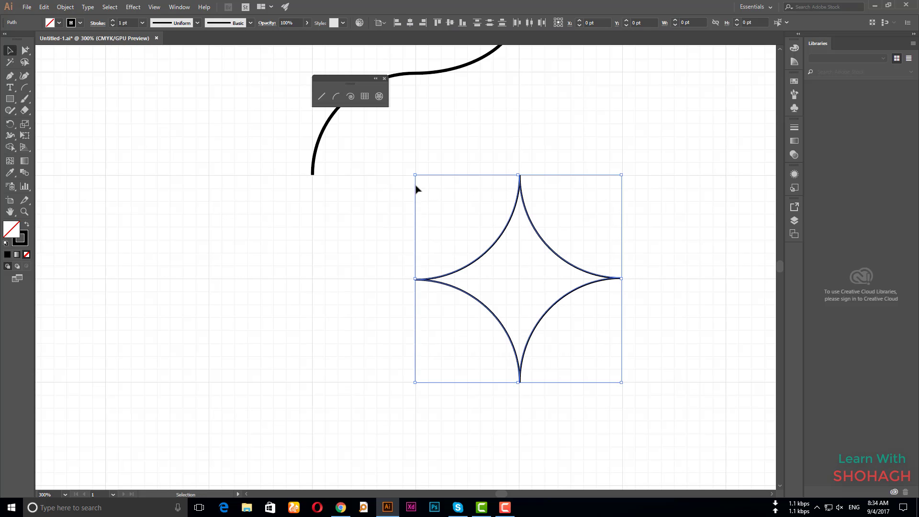
click(130, 22)
key(Up)
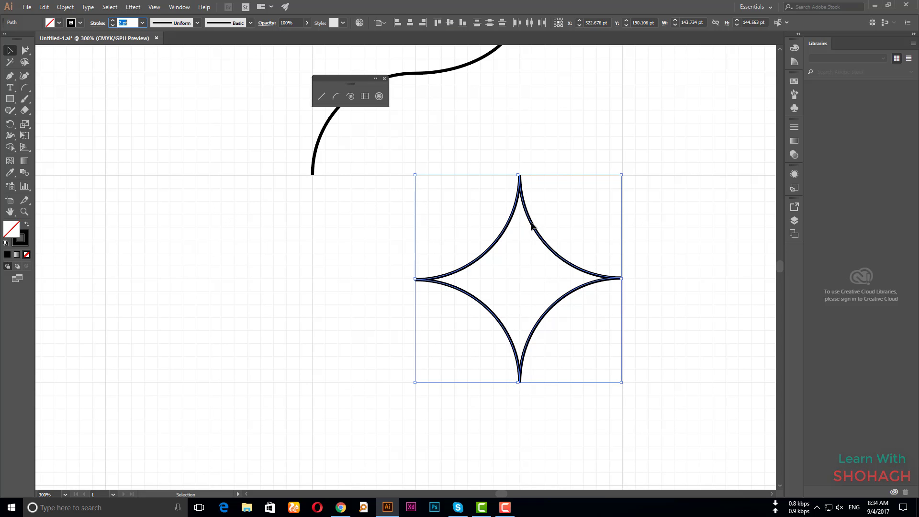
right_click(525, 208)
click(557, 279)
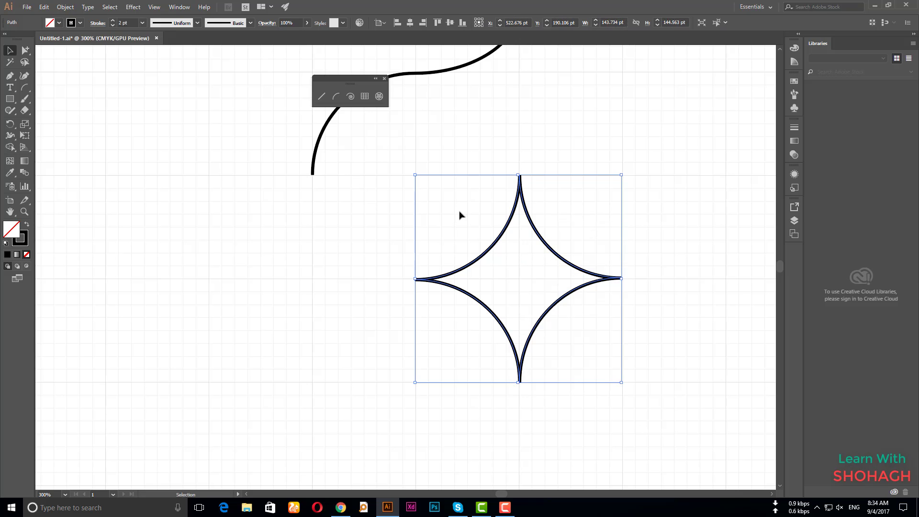
click(568, 230)
- Check the joined star's stroke settings (rounded caps) and zoom in on a tip
click(549, 242)
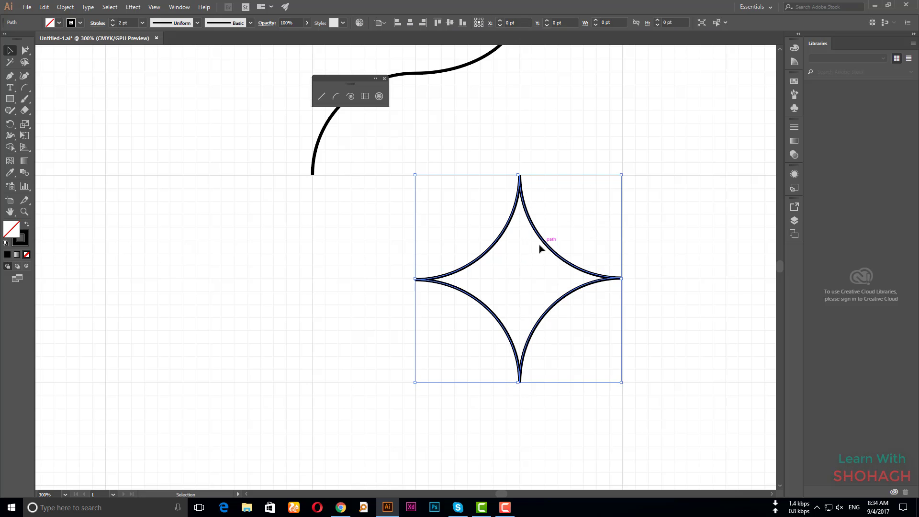
click(99, 22)
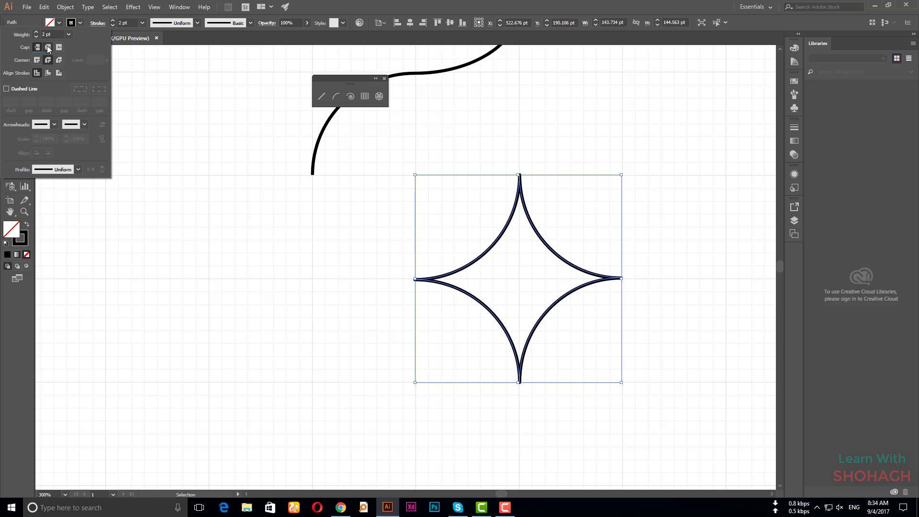
click(507, 164)
scroll(622, 287, up, 5)
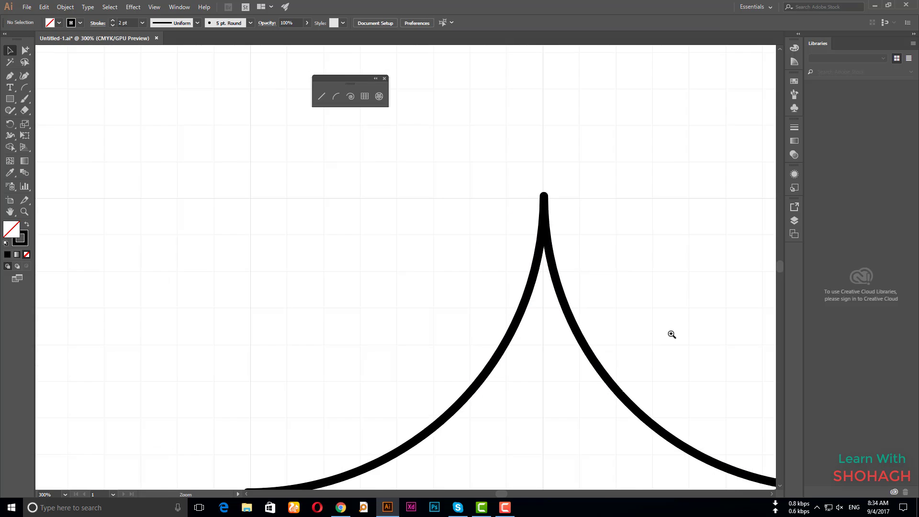
scroll(586, 273, down, 5)
- Alt+Shift-scale two progressively smaller copies of the star inward toward its centre
click(548, 251)
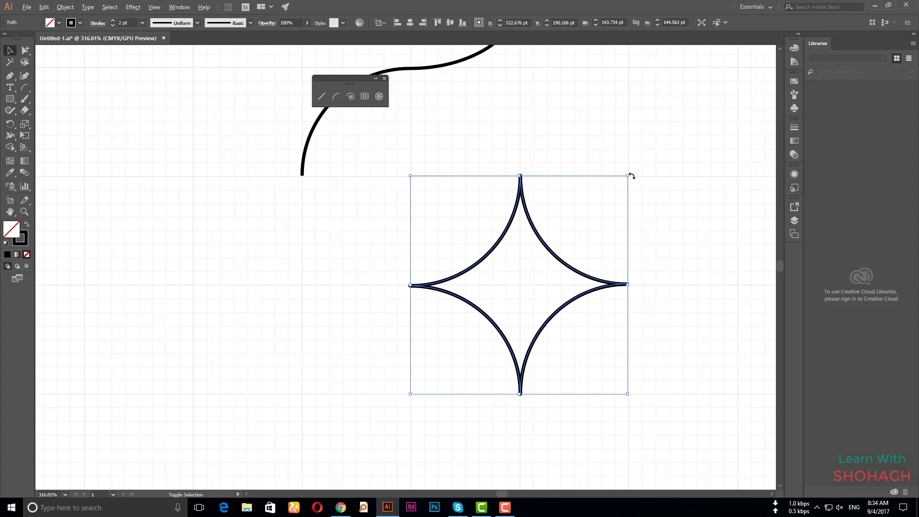
drag(628, 175, 555, 231)
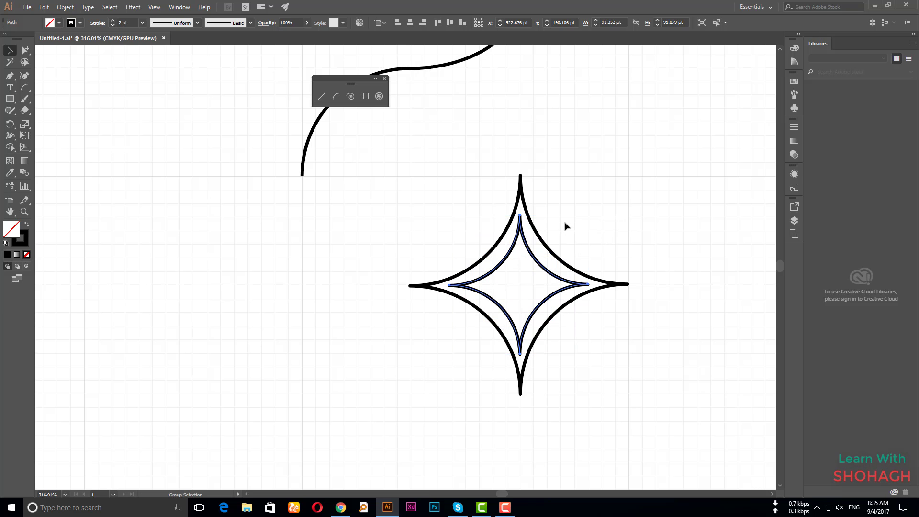
drag(587, 216, 554, 239)
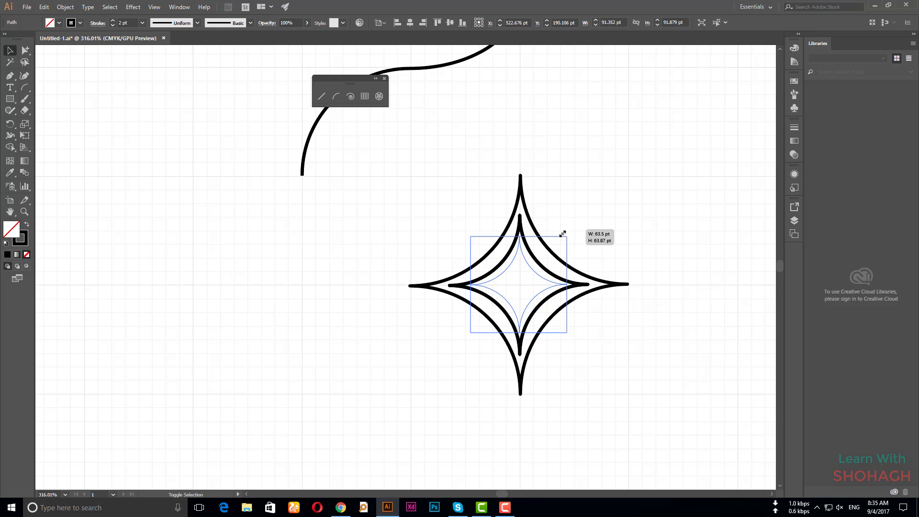
click(574, 259)
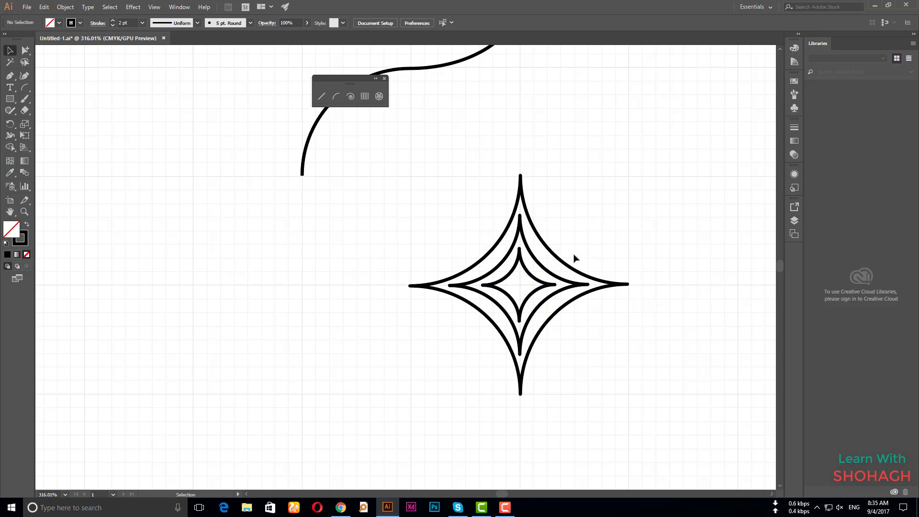
- Add one more smaller inner star copy, undoing a bad scale and redoing it centred
click(536, 279)
drag(555, 247, 532, 263)
click(587, 222)
key(ctrl+z)
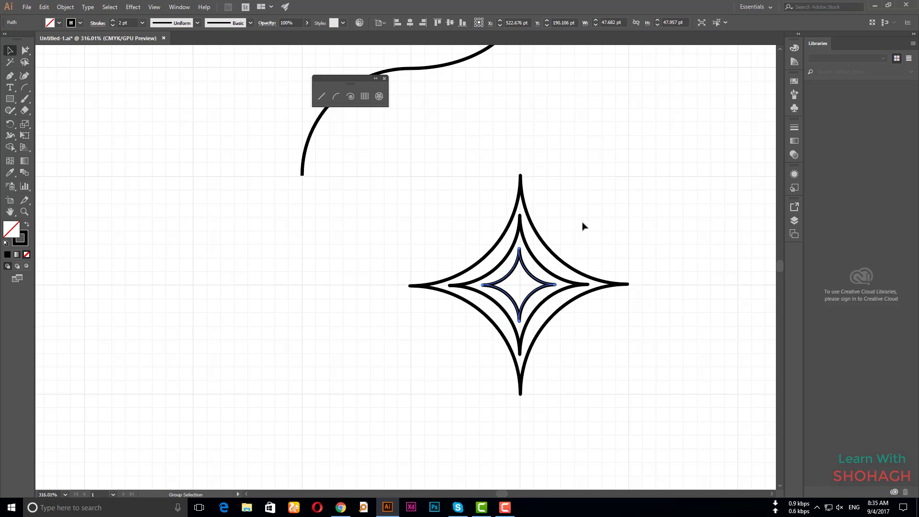
shift+click(551, 252)
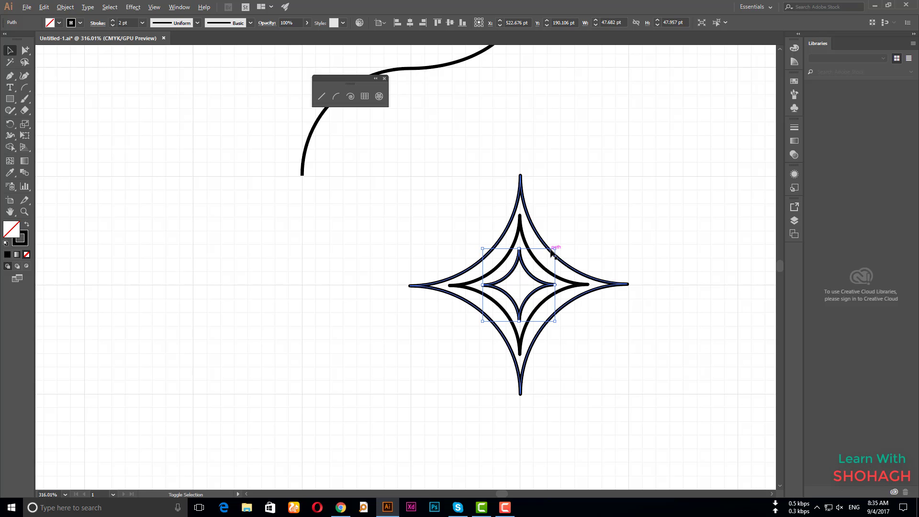
drag(555, 248, 532, 270)
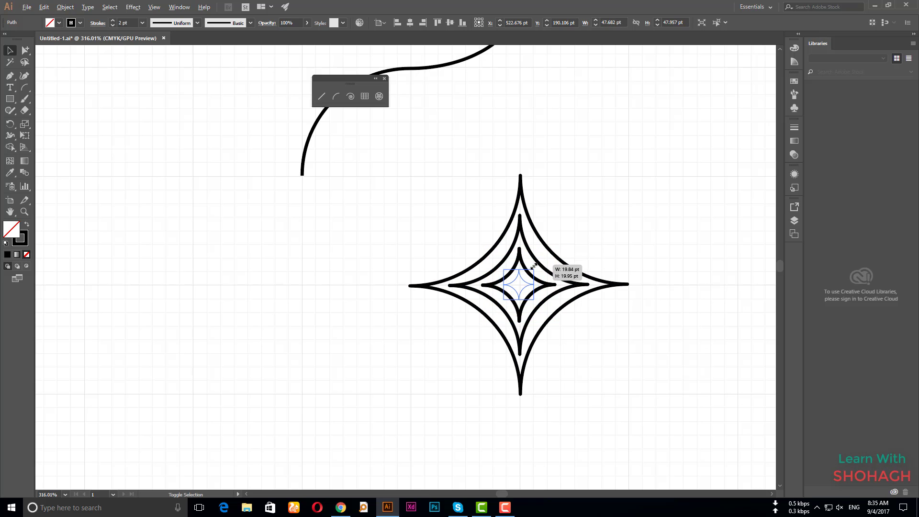
click(617, 221)
scroll(478, 251, down, 2)
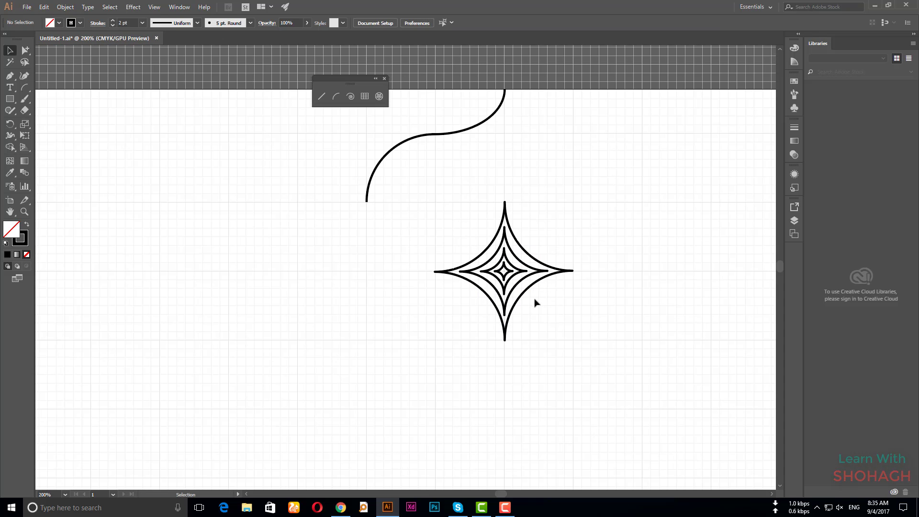
- Group all the nested star paths together with Ctrl+G
click(506, 297)
scroll(526, 219, up, 2)
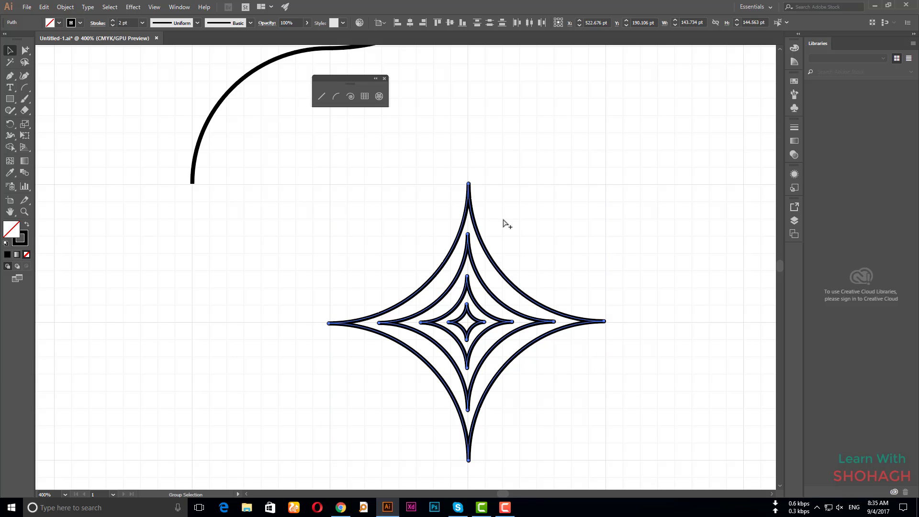
key(ctrl+g)
scroll(399, 228, down, 1)
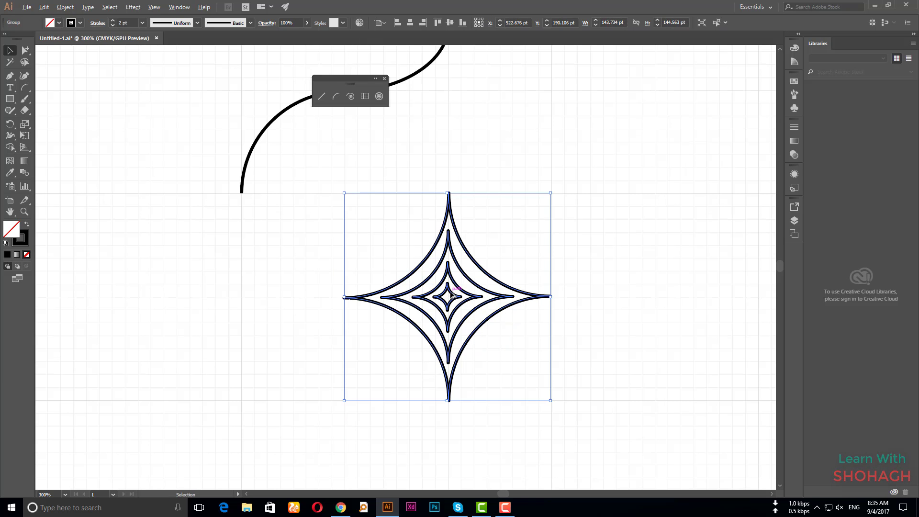
- Alt-drag a trial copy of the star group to the right, align its tip, then delete it
drag(452, 295, 652, 287)
scroll(536, 304, down, 1)
scroll(530, 302, up, 1)
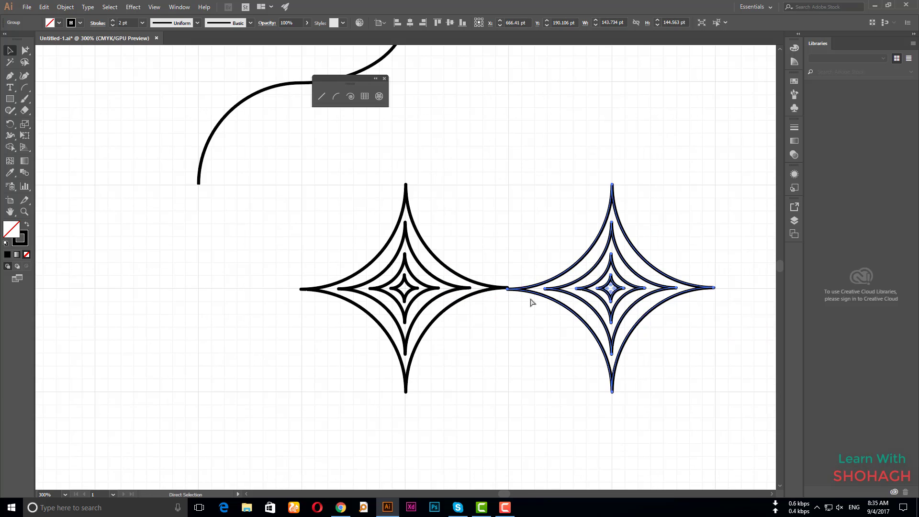
scroll(530, 302, up, 3)
drag(497, 272, 497, 269)
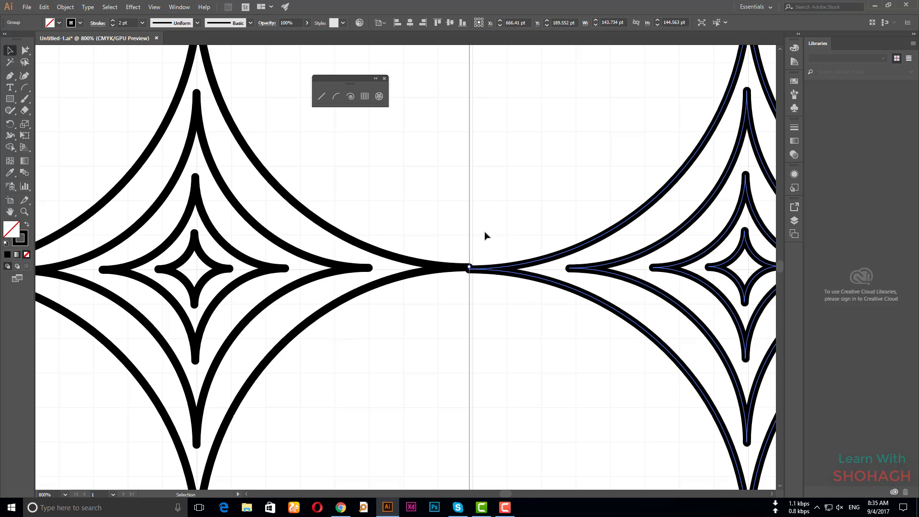
key(Delete)
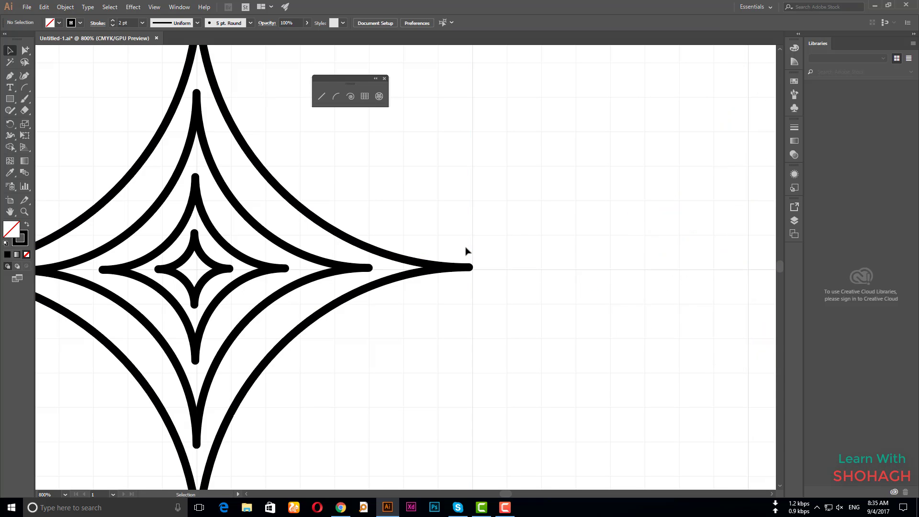
scroll(455, 254, down, 1)
scroll(454, 253, down, 1)
- Place another trial copy of the star group to the right and delete it again
click(314, 260)
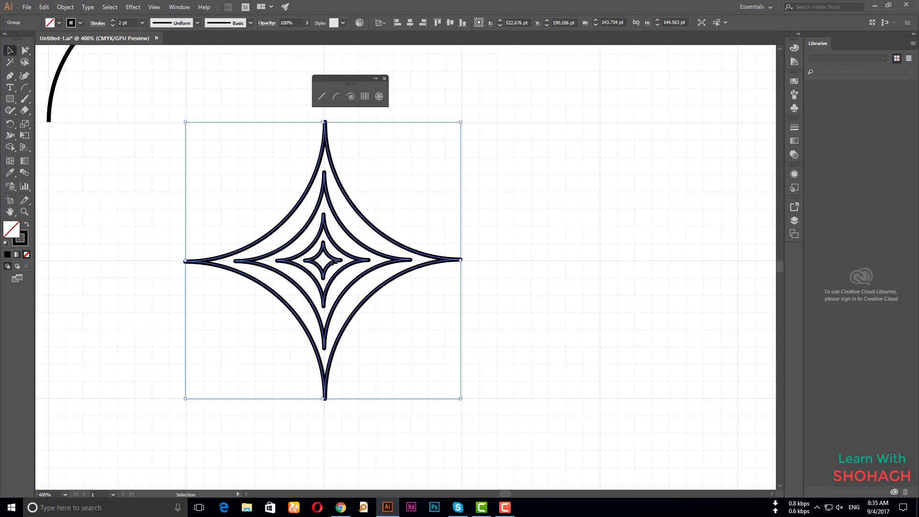
click(547, 266)
drag(435, 266, 632, 266)
alt+scroll(526, 276, down, 2)
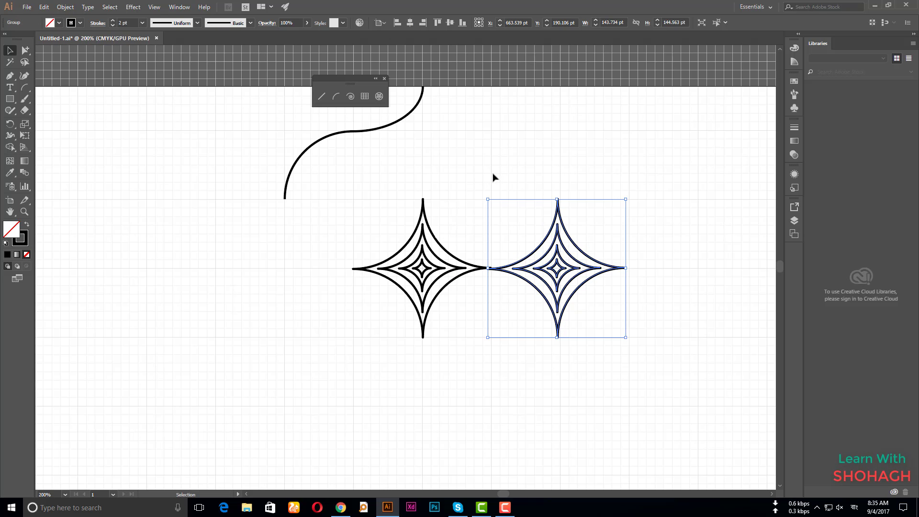
key(Delete)
scroll(273, 234, up, 1)
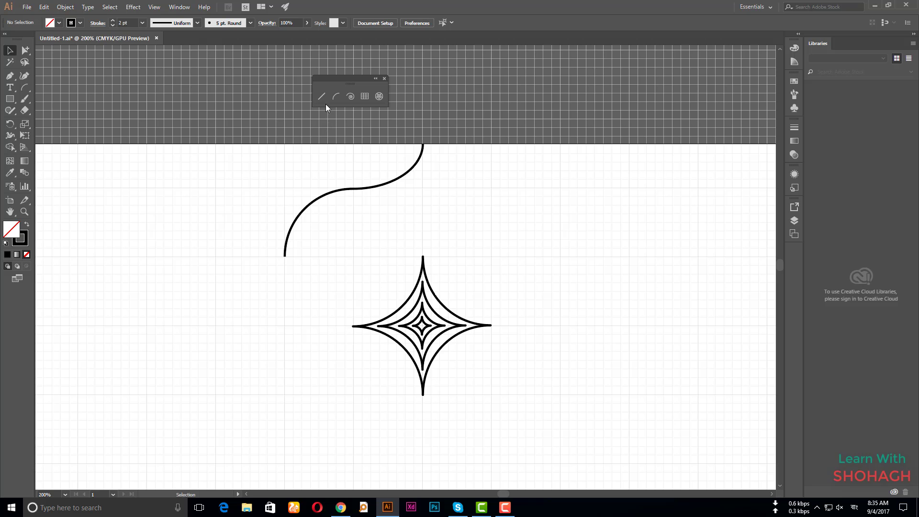
- Open the Arc Segment Tool Options on the artboard and confirm them
click(335, 97)
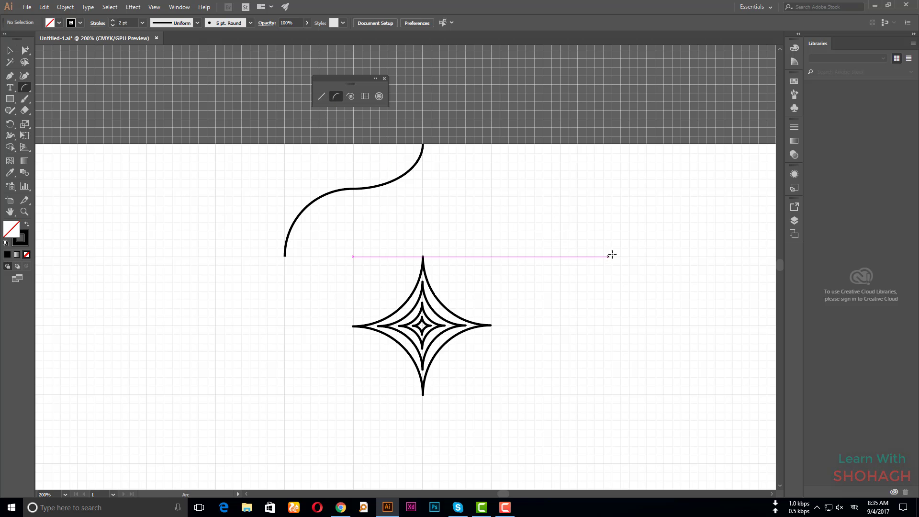
click(562, 241)
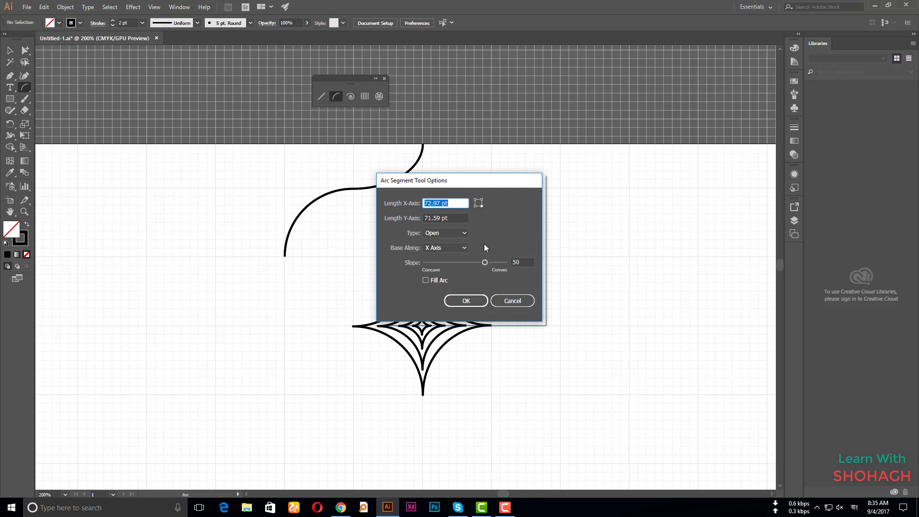
click(501, 302)
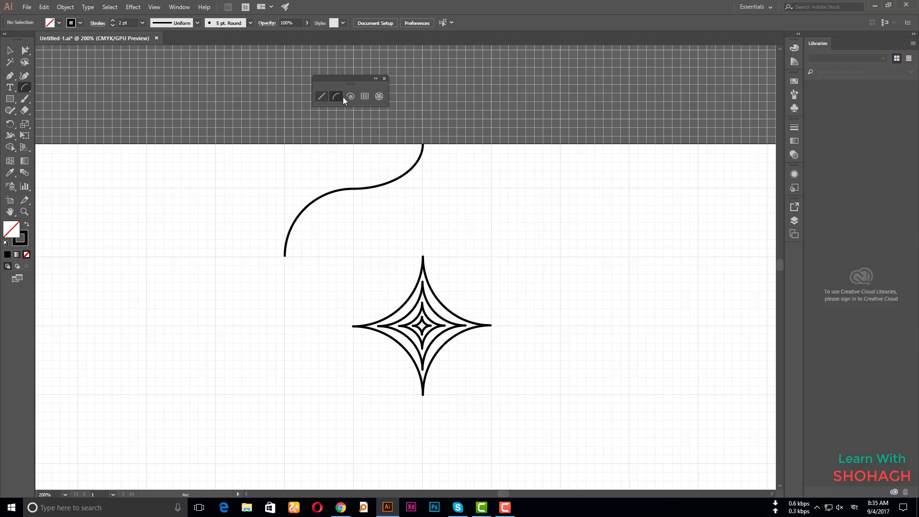
click(500, 210)
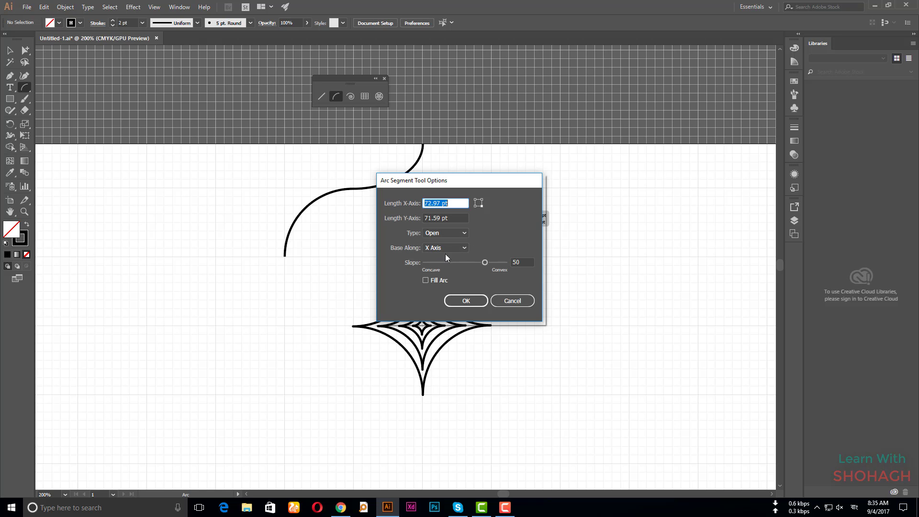
key(Return)
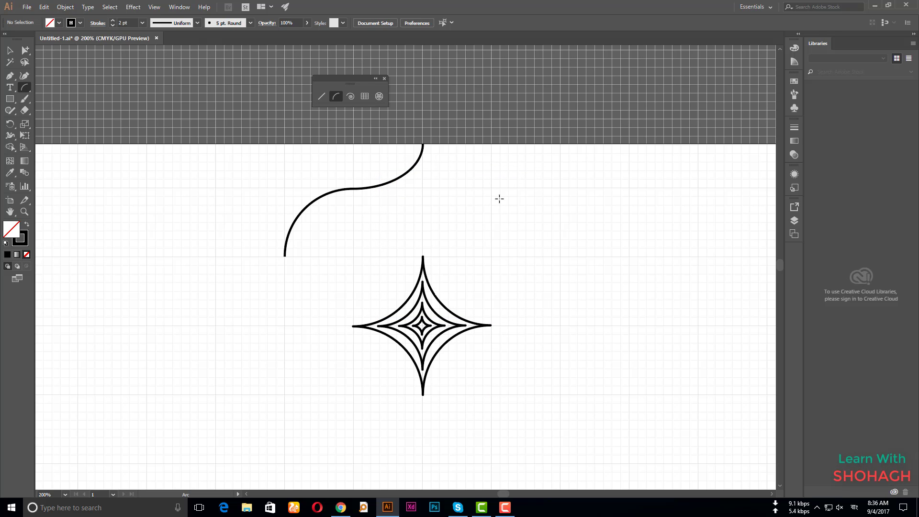
- Drag a trial arc beside the star, then undo it
drag(493, 189, 561, 257)
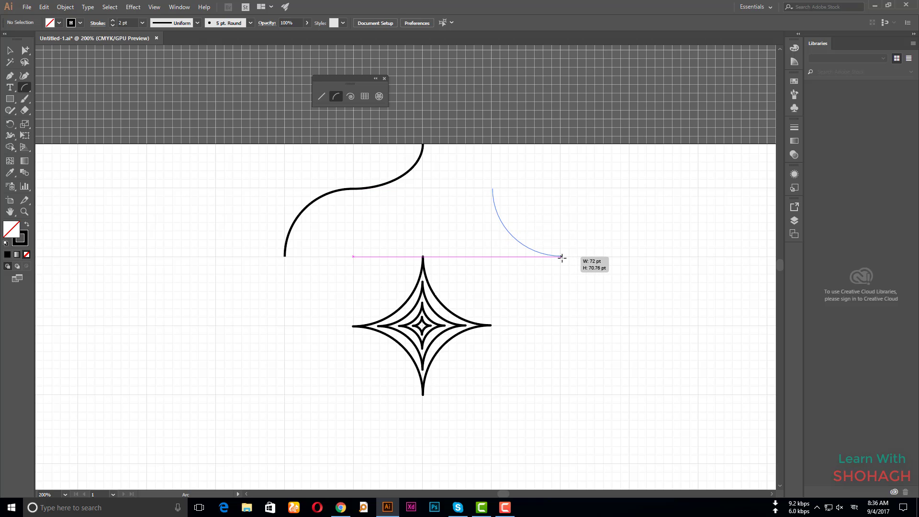
drag(562, 257, 562, 257)
key(ctrl+z)
- Draw a horizontal line and a quarter arc rising from its left end
click(9, 62)
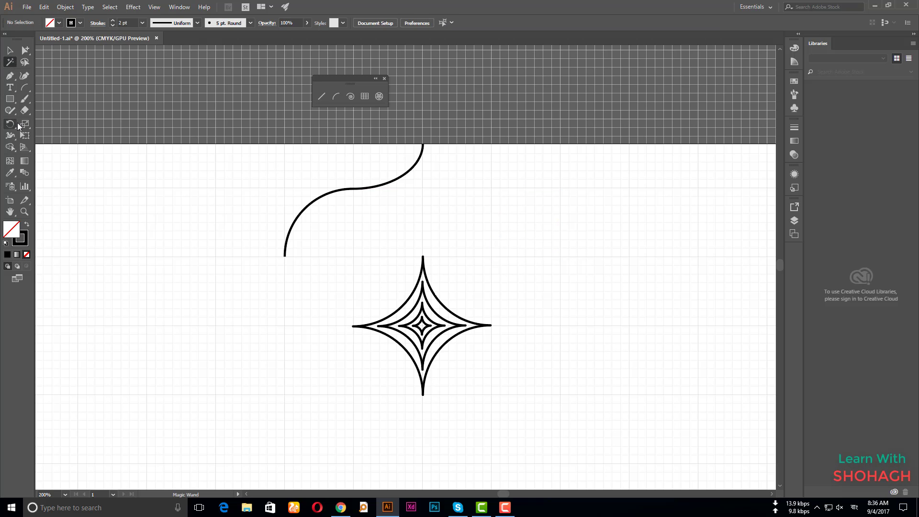
click(322, 96)
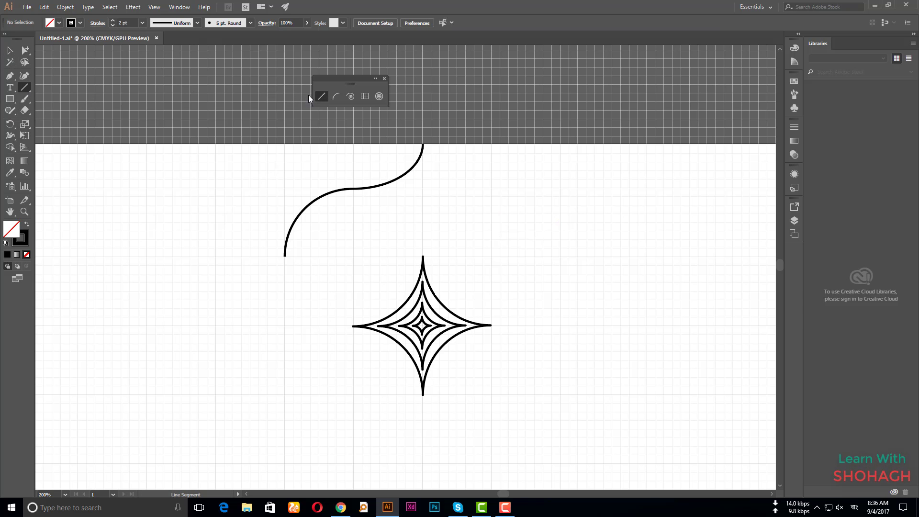
scroll(239, 175, down, 6)
scroll(311, 201, up, 5)
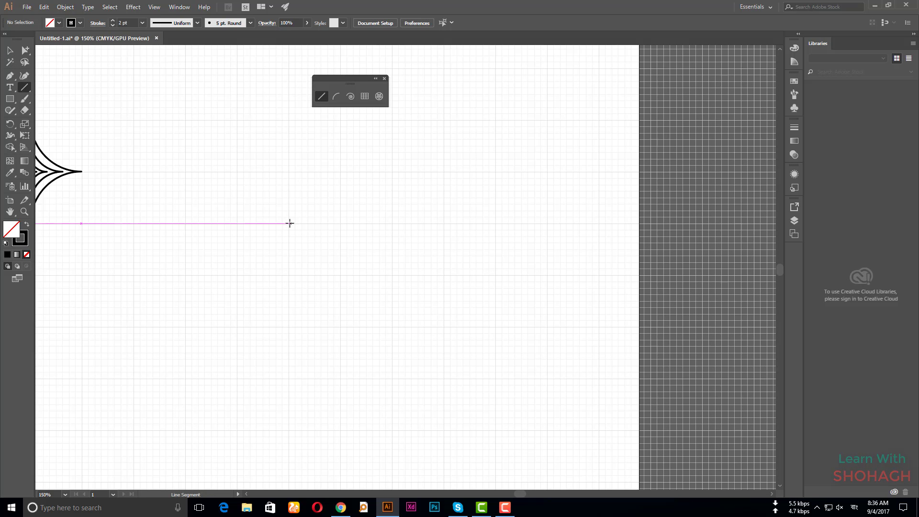
drag(289, 223, 529, 223)
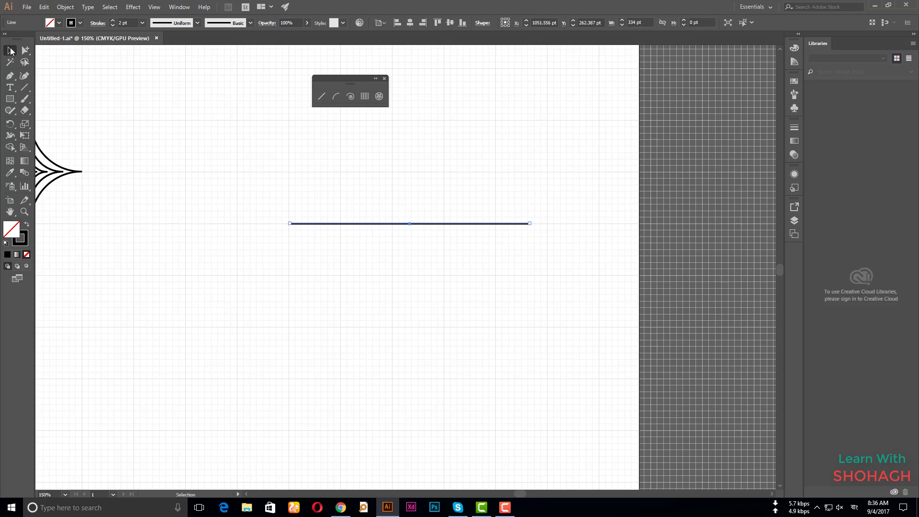
click(336, 96)
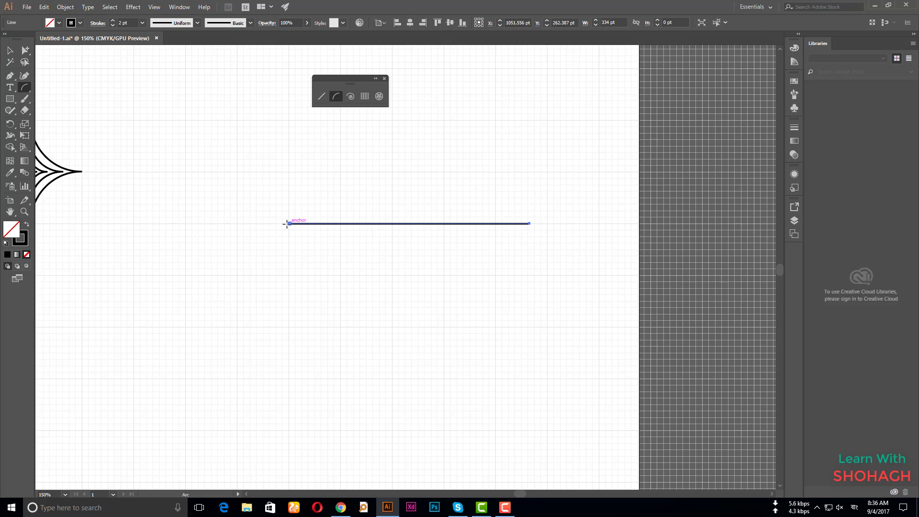
drag(290, 223, 340, 171)
- Alt-drag a copy of the line up so it starts at the arc's top end
click(10, 51)
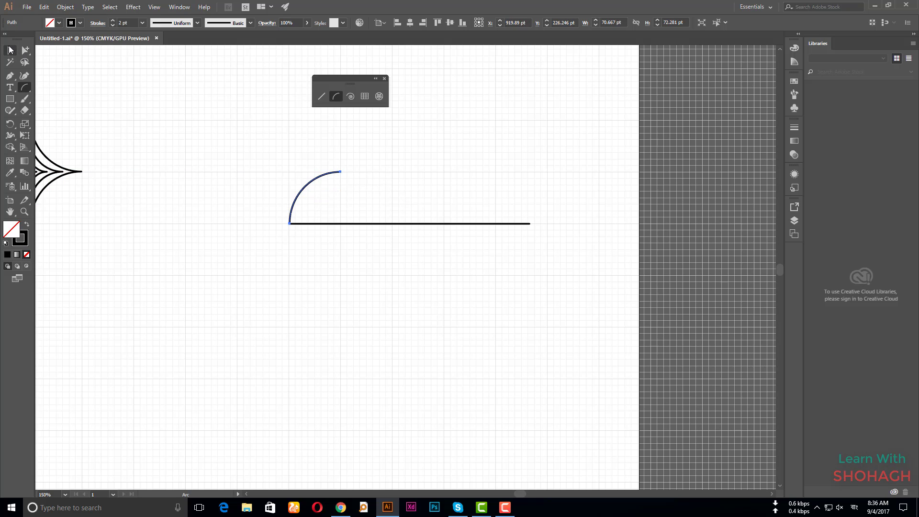
click(407, 223)
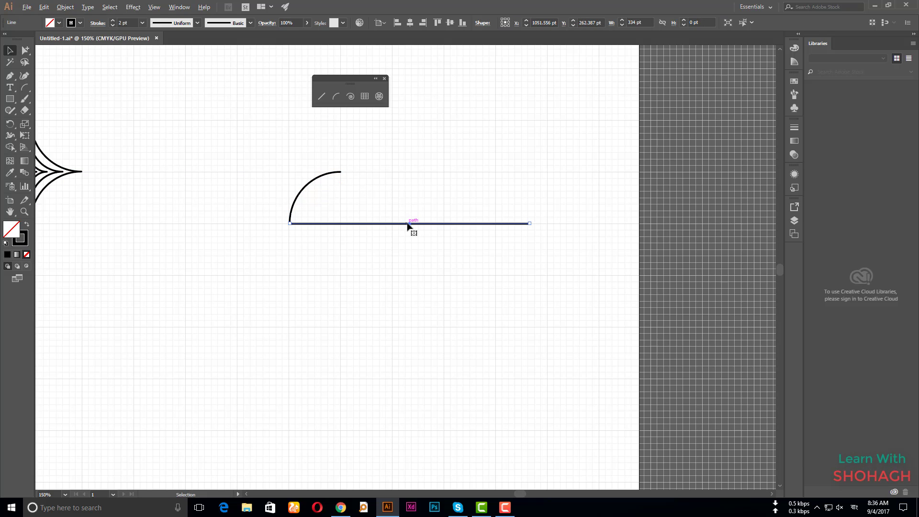
drag(407, 224, 457, 172)
click(502, 246)
scroll(239, 261, up, 3)
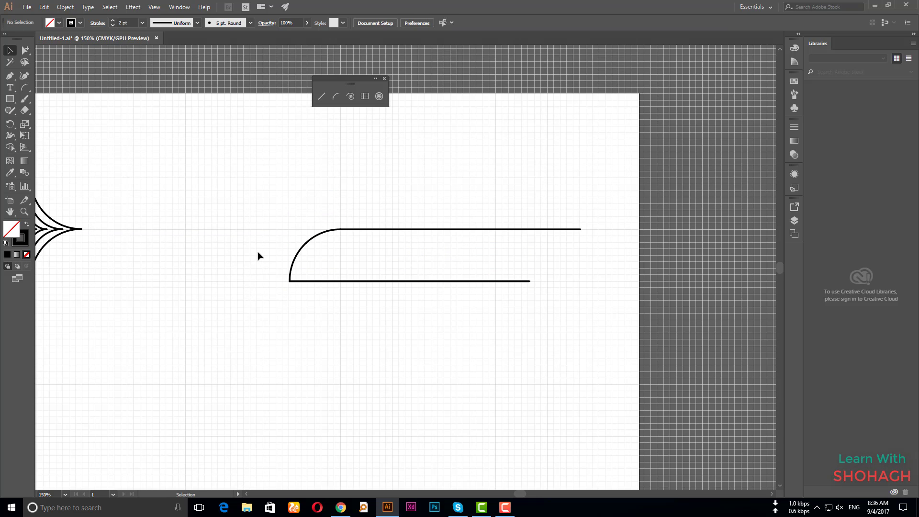
- Group, ungroup, then join the arc and lines into one path and move it up-left
drag(300, 201, 408, 314)
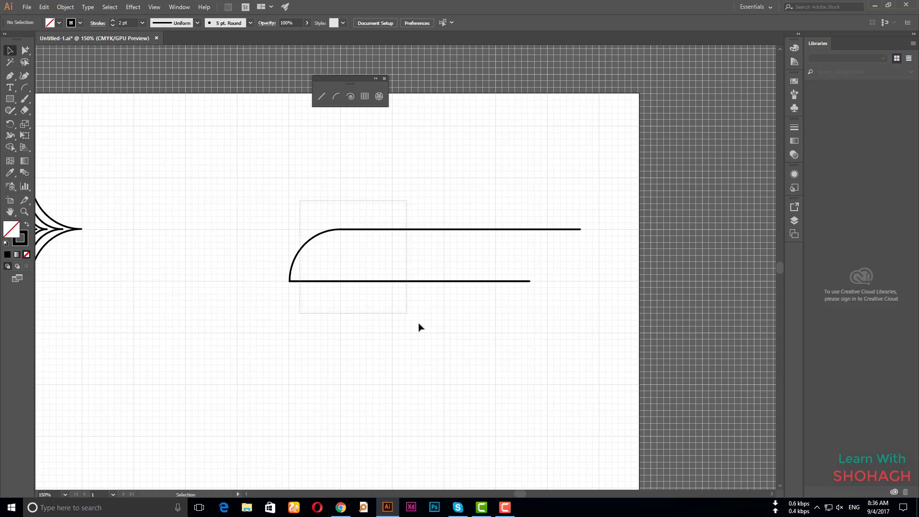
right_click(358, 239)
click(383, 297)
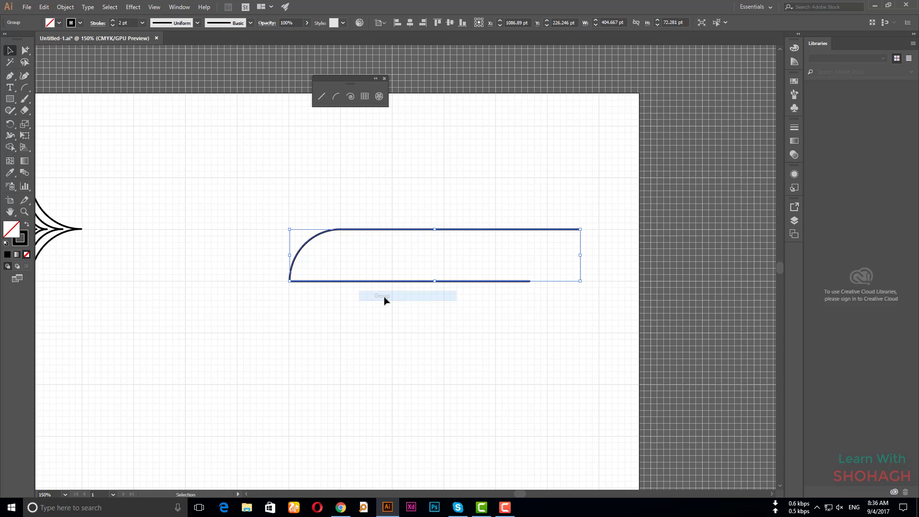
right_click(362, 229)
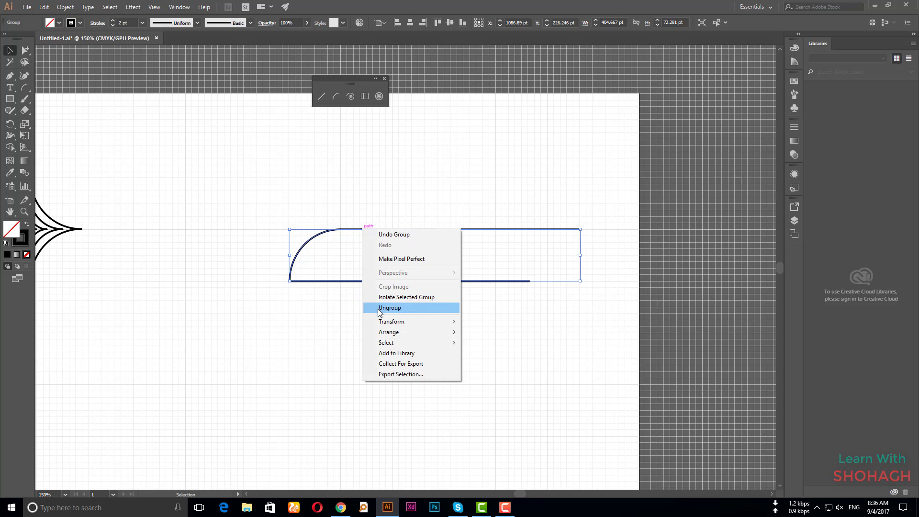
click(389, 307)
right_click(353, 226)
click(392, 294)
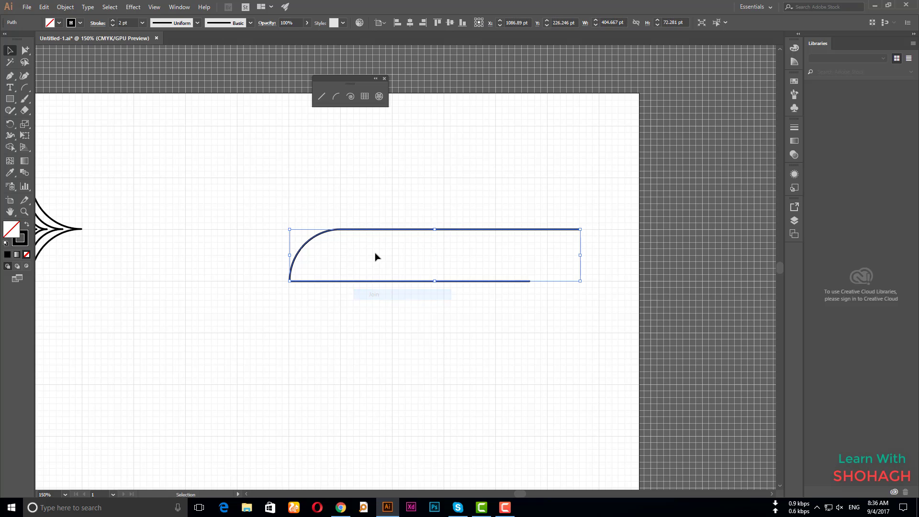
click(375, 254)
drag(375, 230, 272, 171)
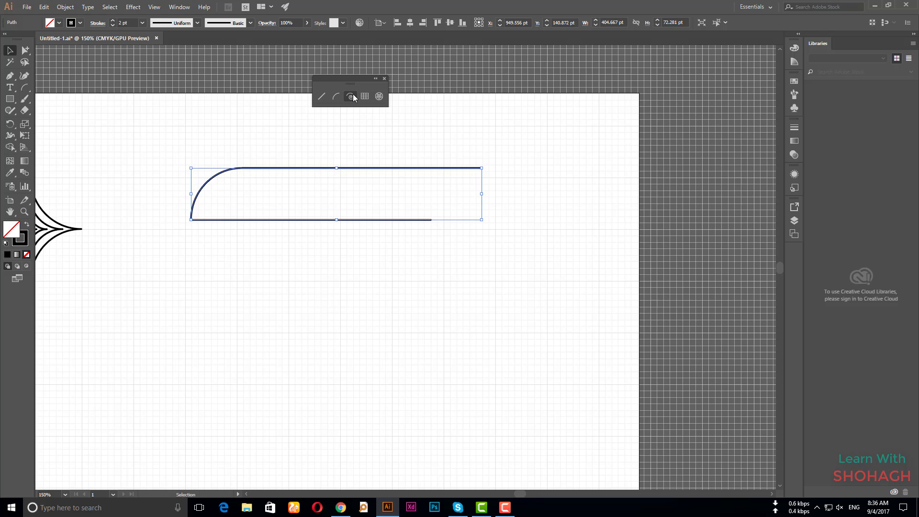
- Drag out a spiral below the line-and-arc shape
click(352, 96)
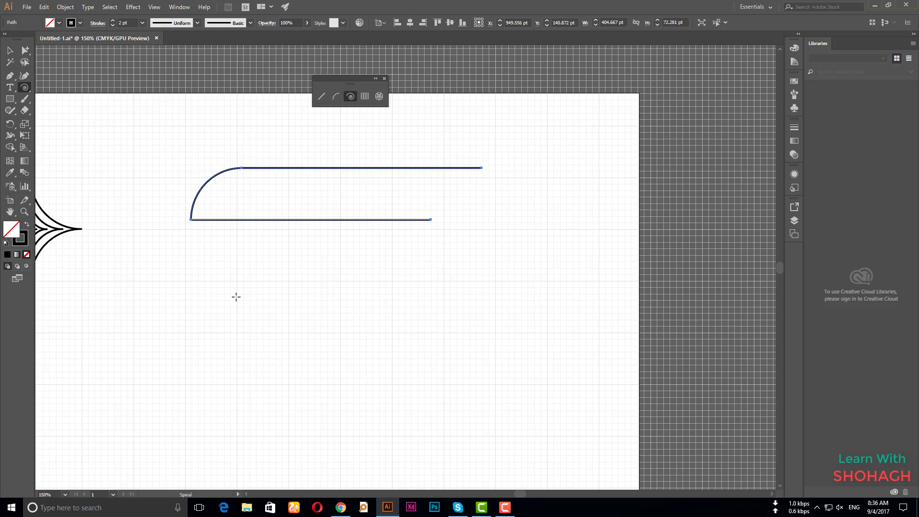
mouse_move(235, 297)
mouse_down()
mouse_move(250, 291)
mouse_move(296, 317)
mouse_up()
click(10, 50)
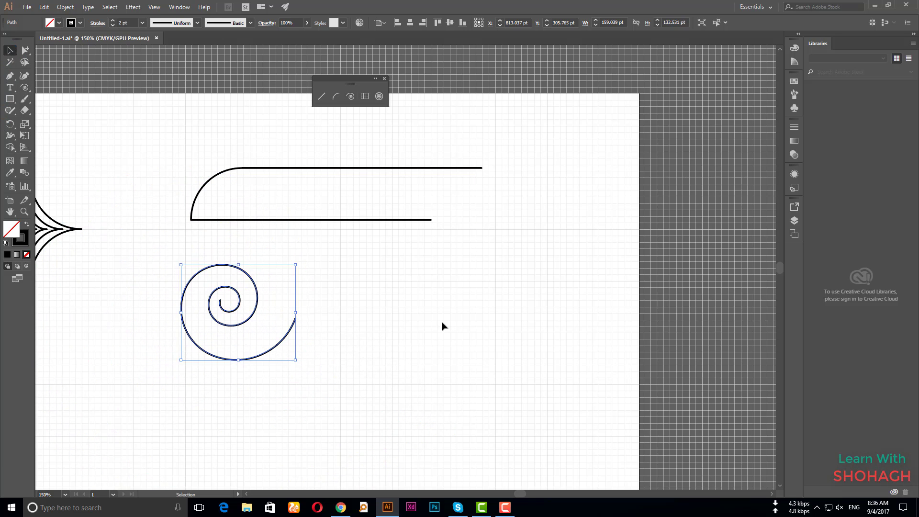
click(150, 335)
alt+scroll(150, 335, up, 4)
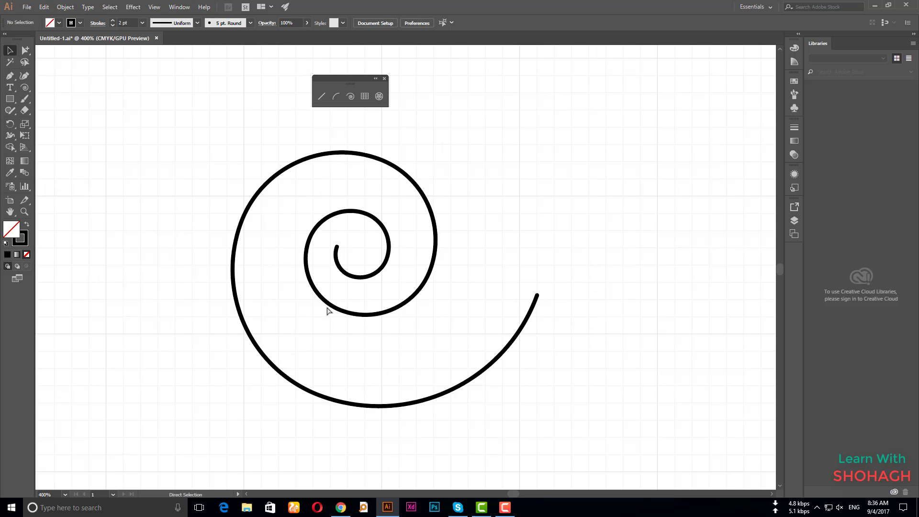
alt+scroll(328, 311, down, 1)
- Bring up the Spiral options (87.9419 pt radius, 80% decay, 10 segments) by clicking the canvas
click(350, 96)
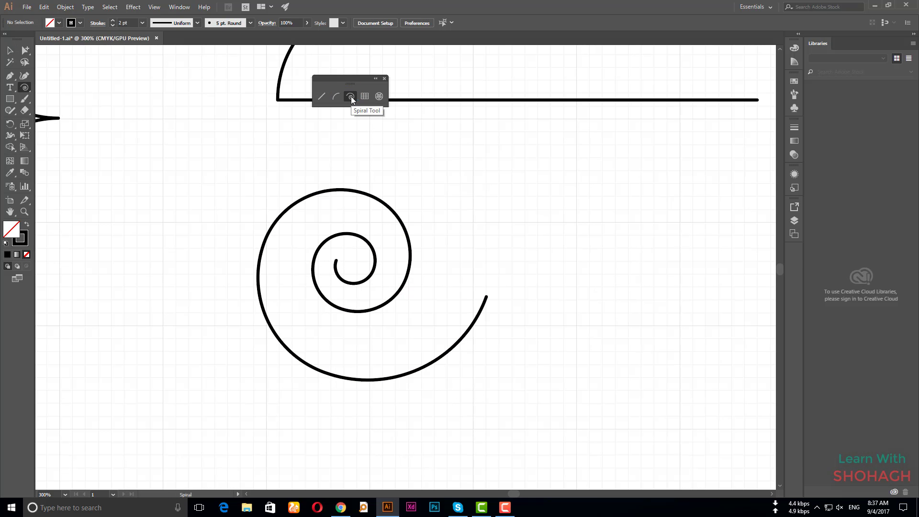
alt+scroll(213, 201, down, 1)
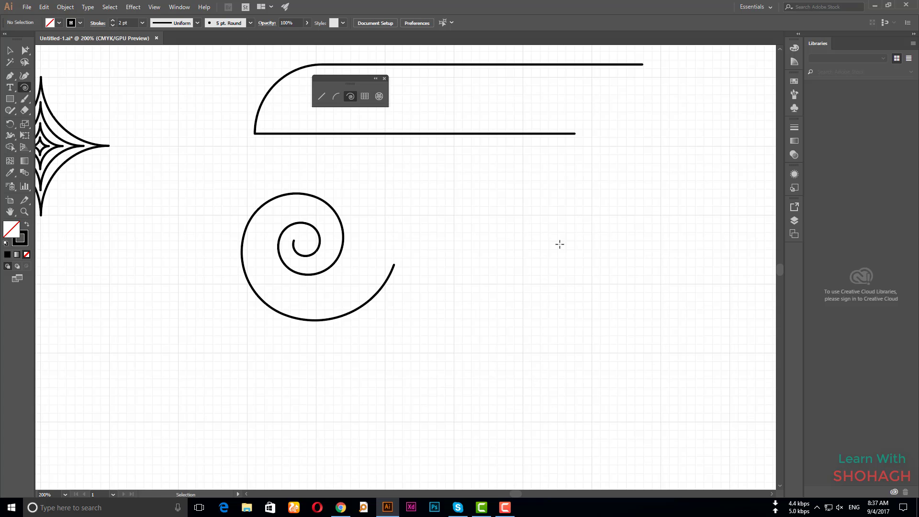
click(547, 238)
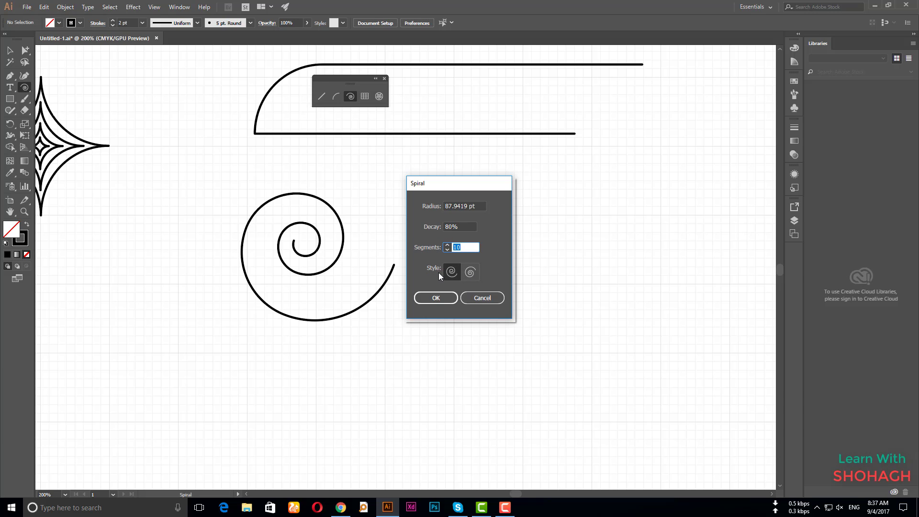
- Create a clockwise spiral, then a large spiral with radius 150 and 20 segments
click(470, 272)
click(438, 298)
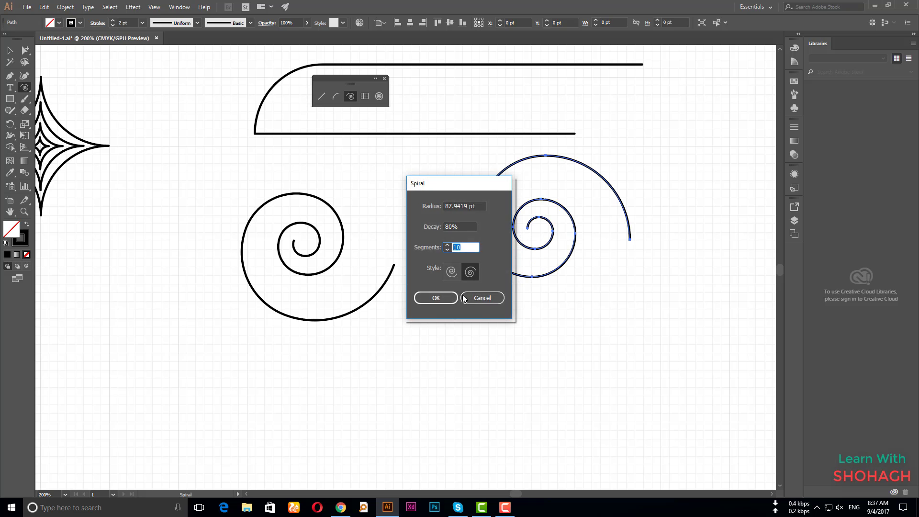
click(463, 298)
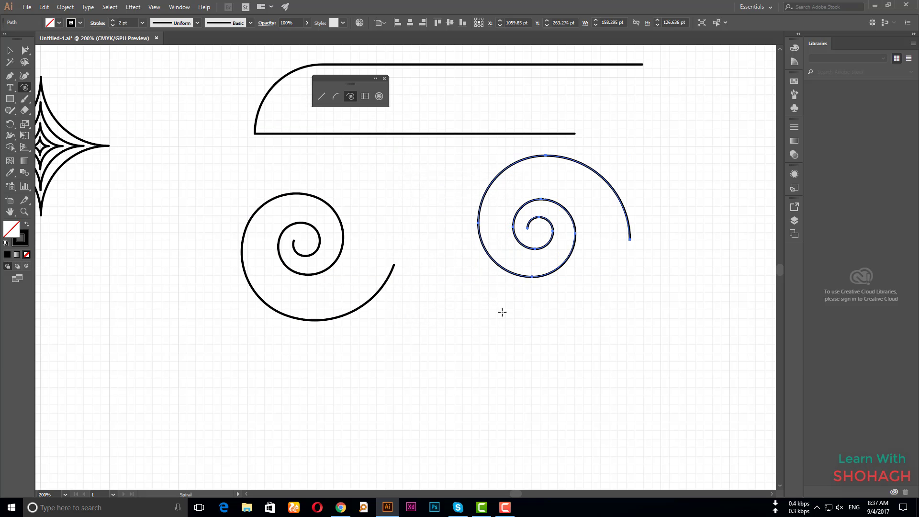
click(488, 386)
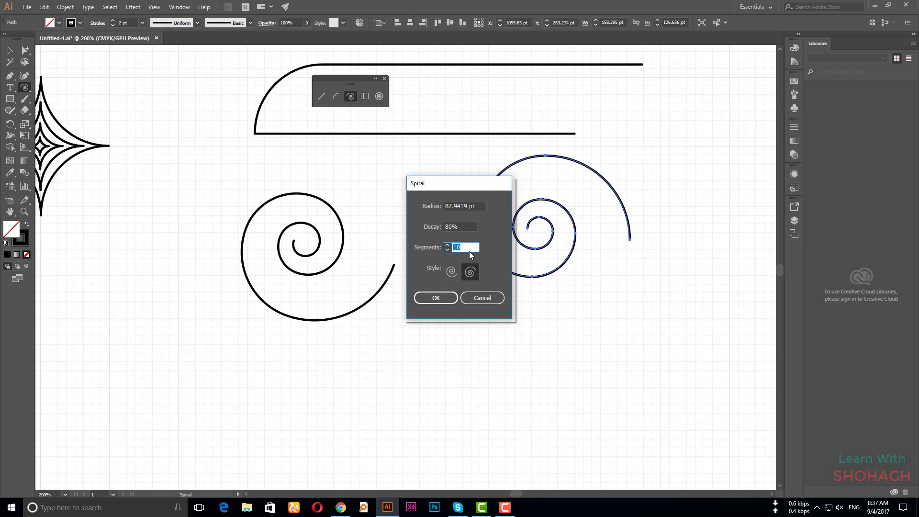
text(20)
triple_click(476, 206)
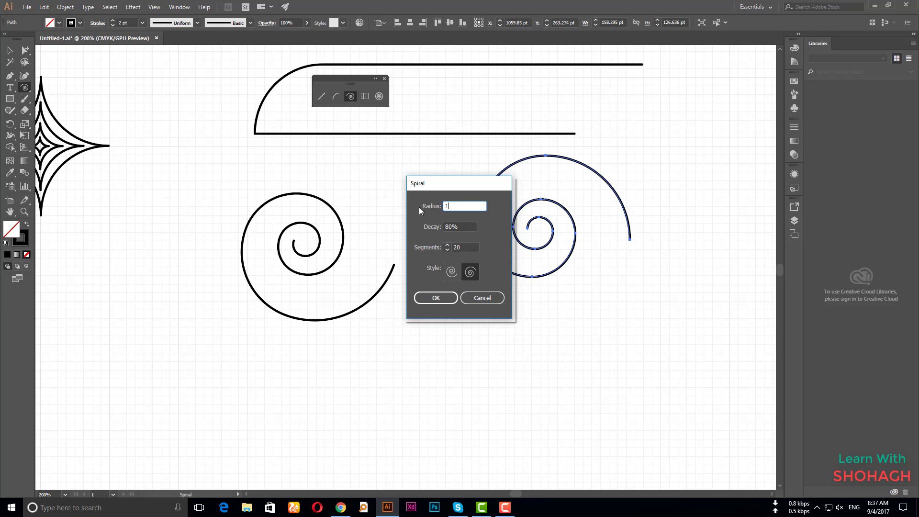
text(150)
click(438, 300)
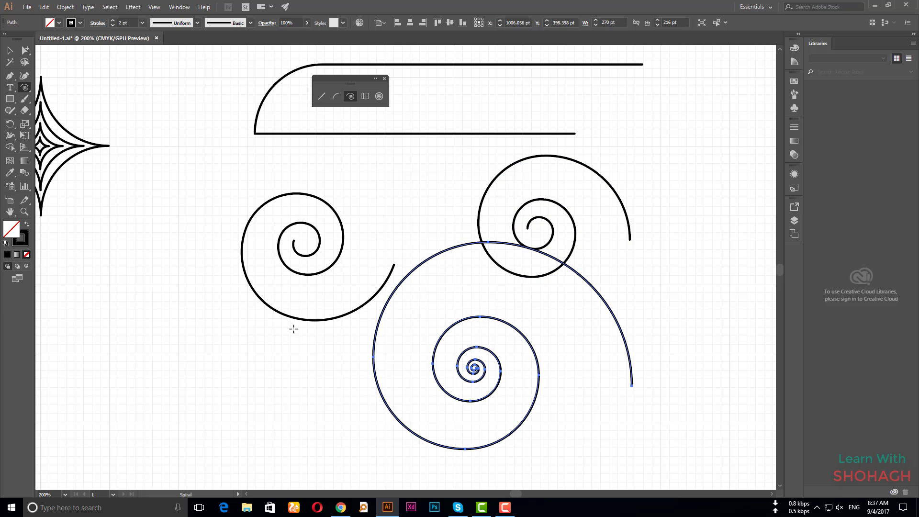
- Add a smaller spiral with radius 10 on the right
scroll(299, 346, down, 1)
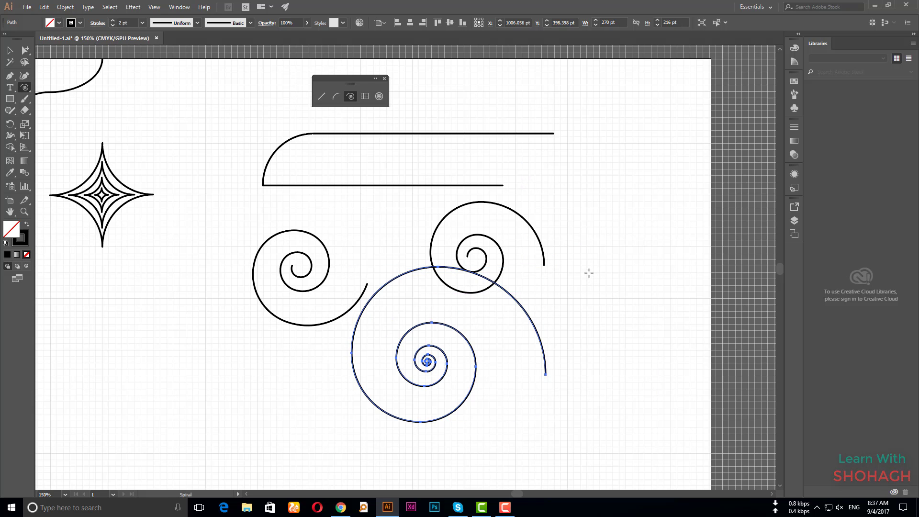
click(612, 260)
triple_click(463, 206)
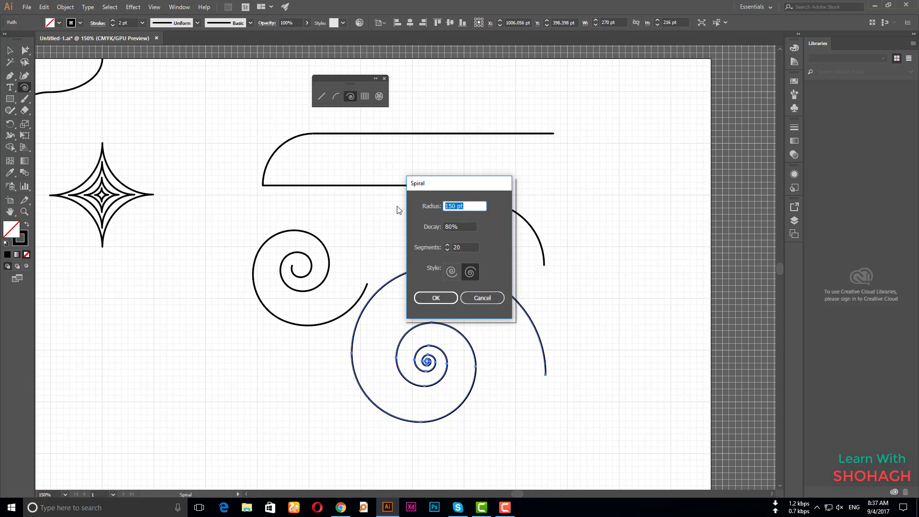
text(10)
click(444, 298)
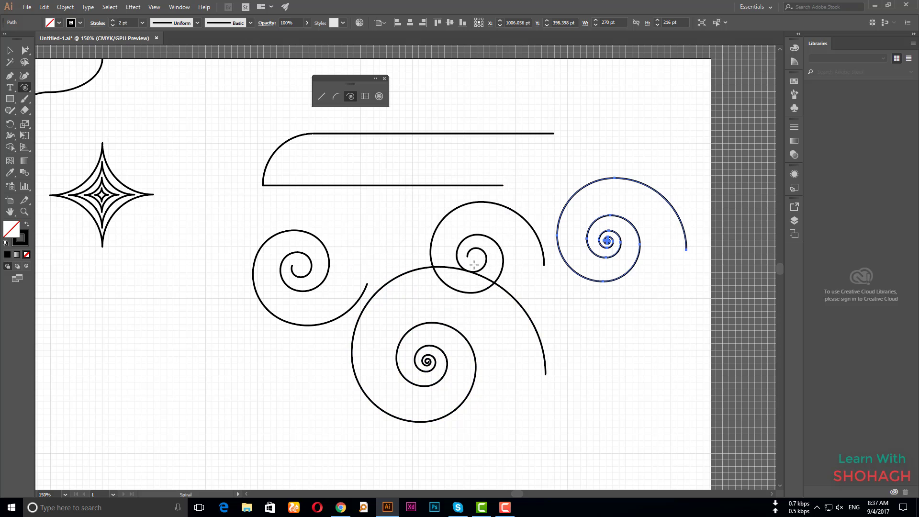
click(9, 49)
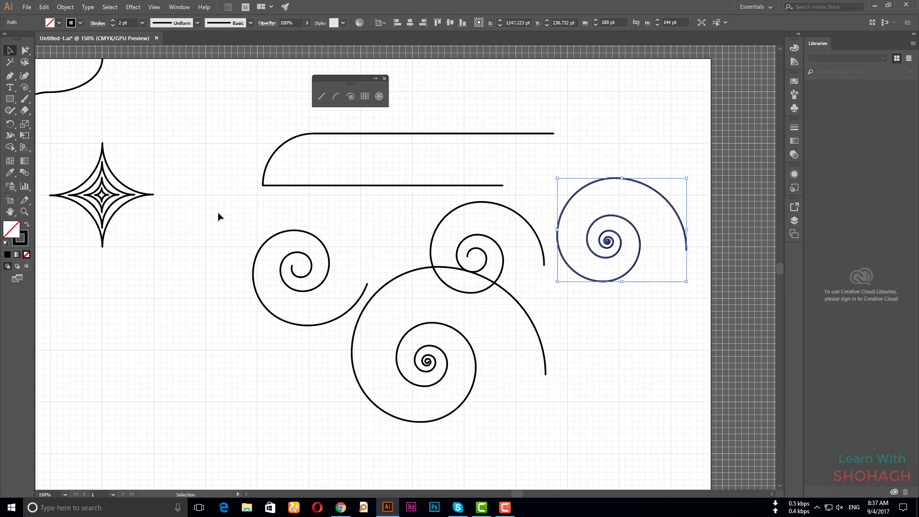
click(662, 281)
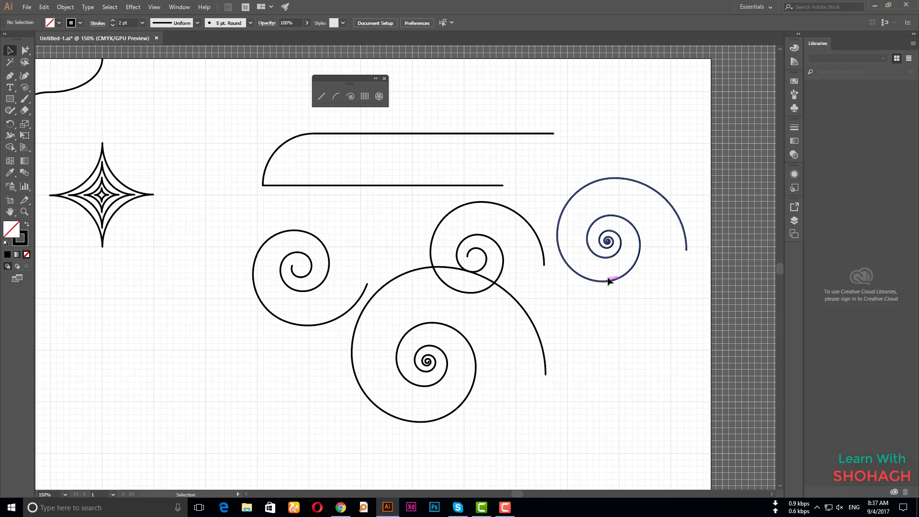
- Pan the view up to show more artwork and open then cancel the spiral settings
scroll(604, 259, up, 2)
scroll(652, 265, up, 3)
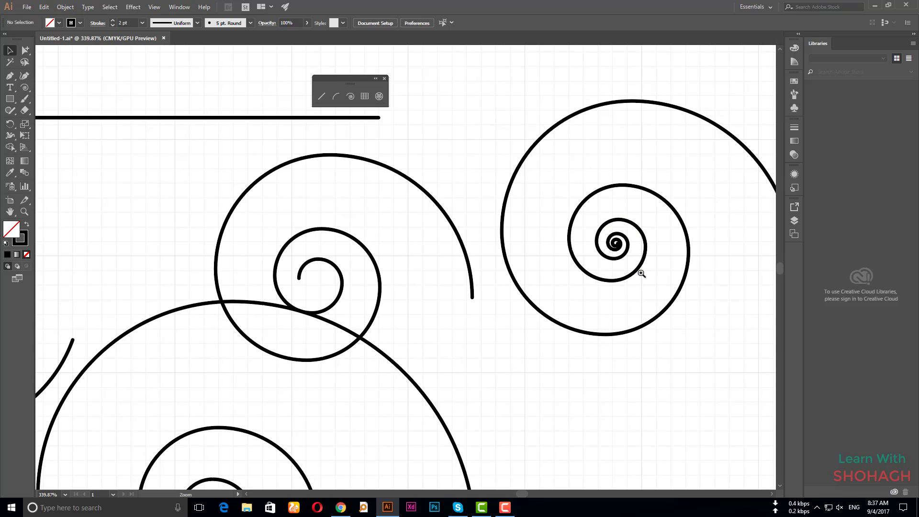
scroll(643, 247, up, 5)
scroll(617, 249, up, 5)
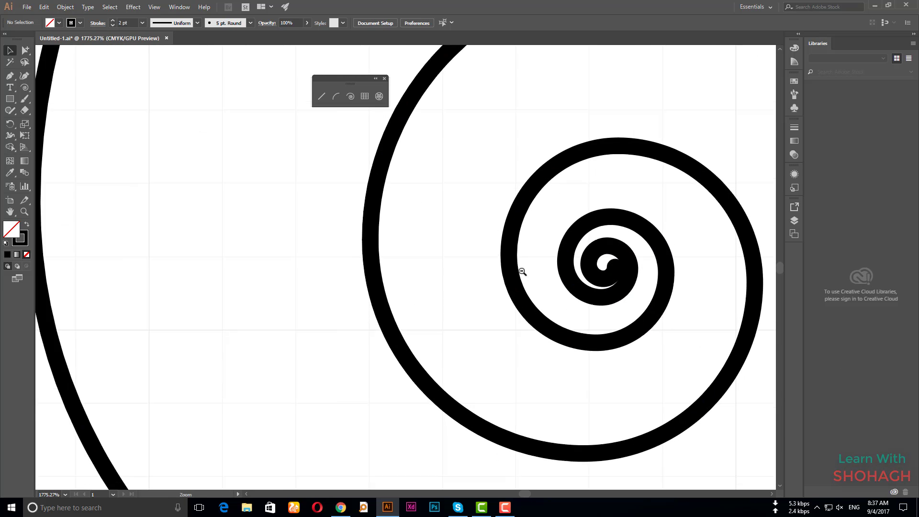
scroll(521, 271, down, 3)
scroll(540, 292, down, 2)
scroll(555, 335, down, 2)
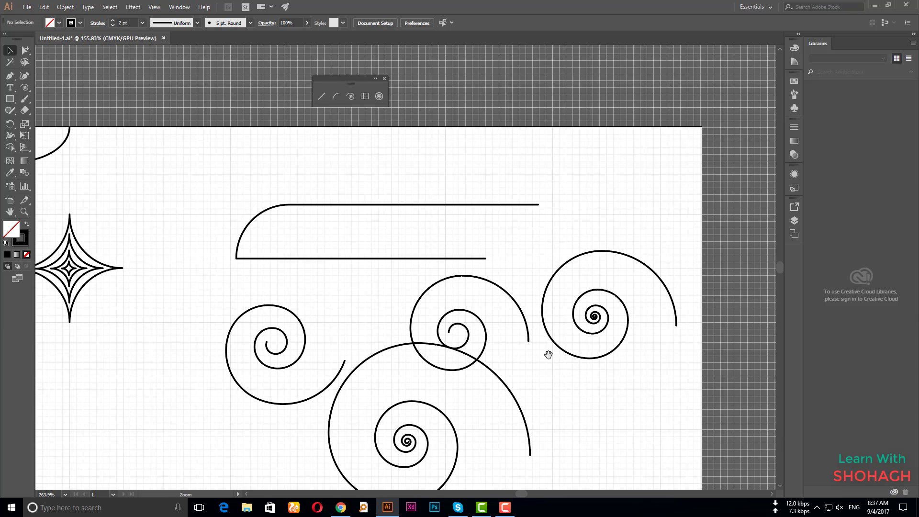
drag(539, 345, 543, 274)
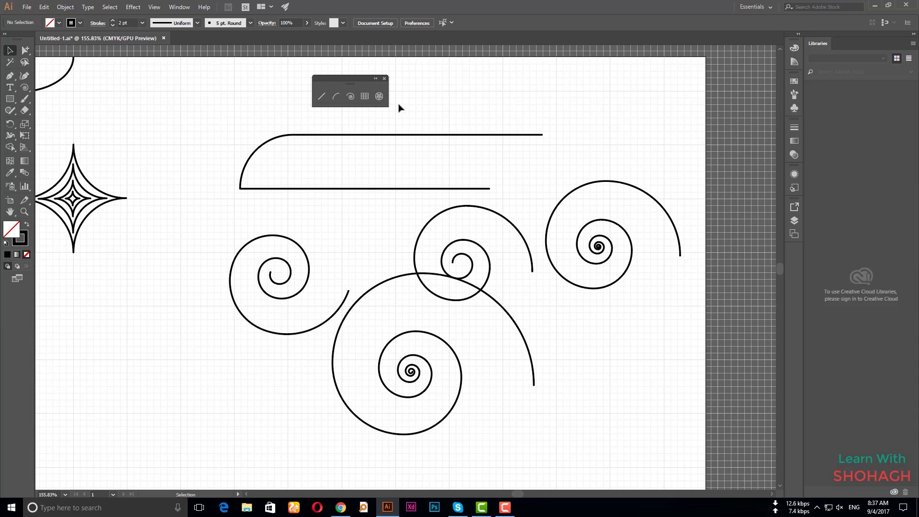
click(350, 96)
click(567, 134)
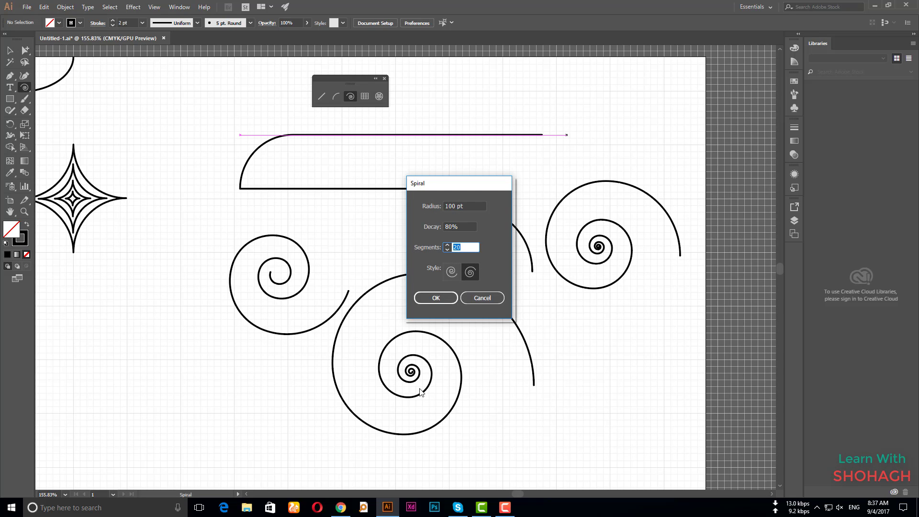
click(494, 298)
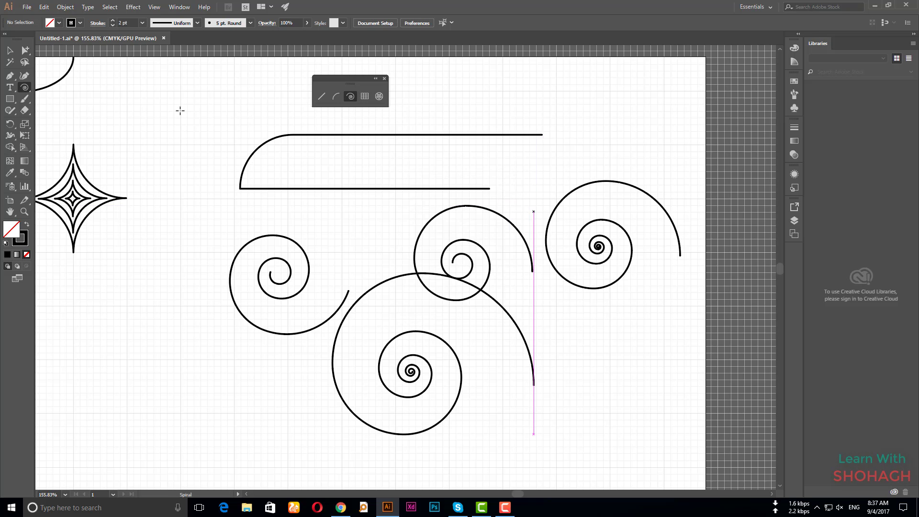
- Zoom to 100% and delete all artwork on the artboard
key(v)
key(ctrl+1)
drag(611, 380, 164, 172)
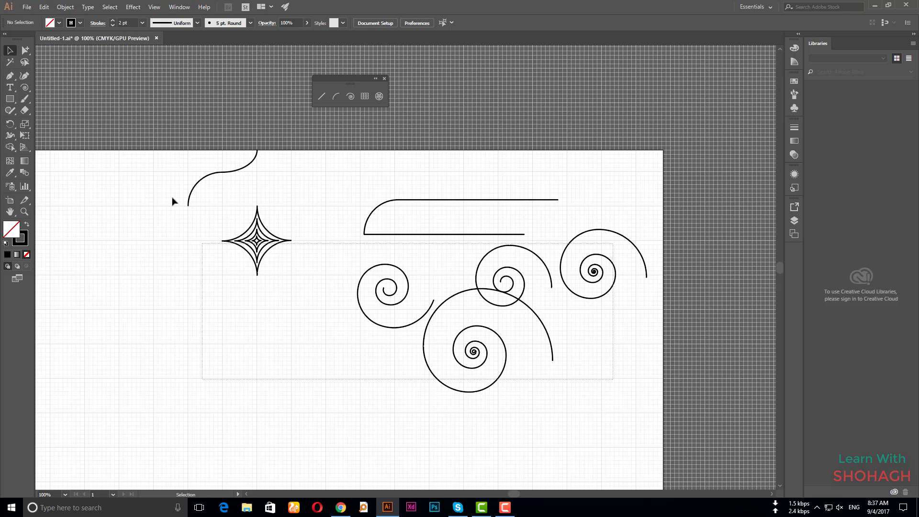
key(Delete)
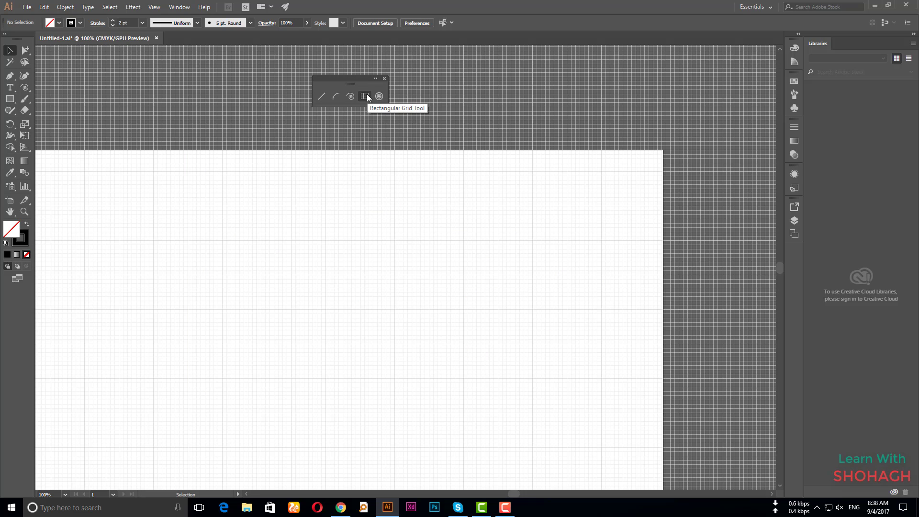
- Drag out a square 6-by-6 rectangular grid with the Rectangular Grid Tool
right_click(10, 98)
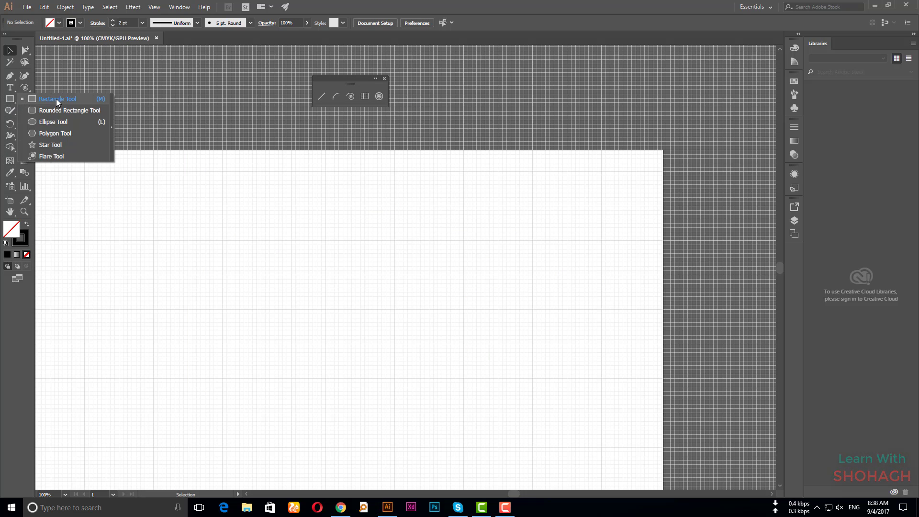
click(364, 97)
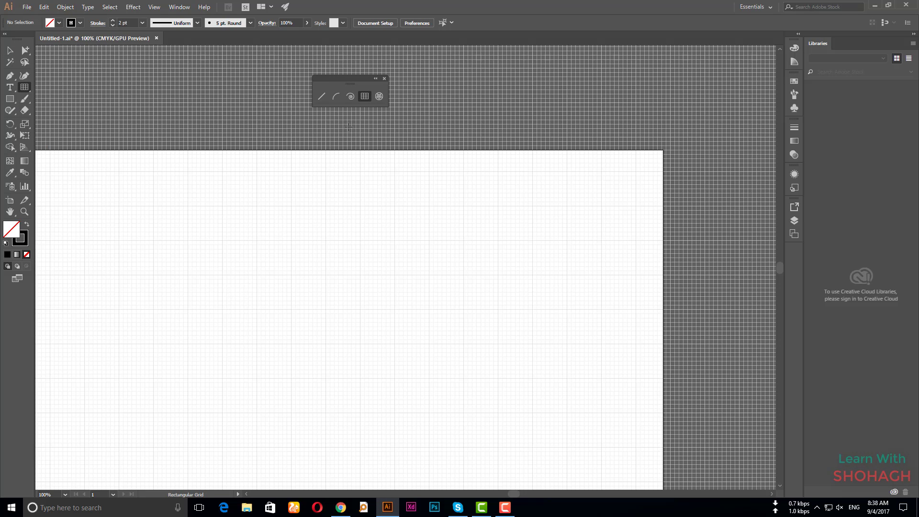
drag(124, 194, 337, 407)
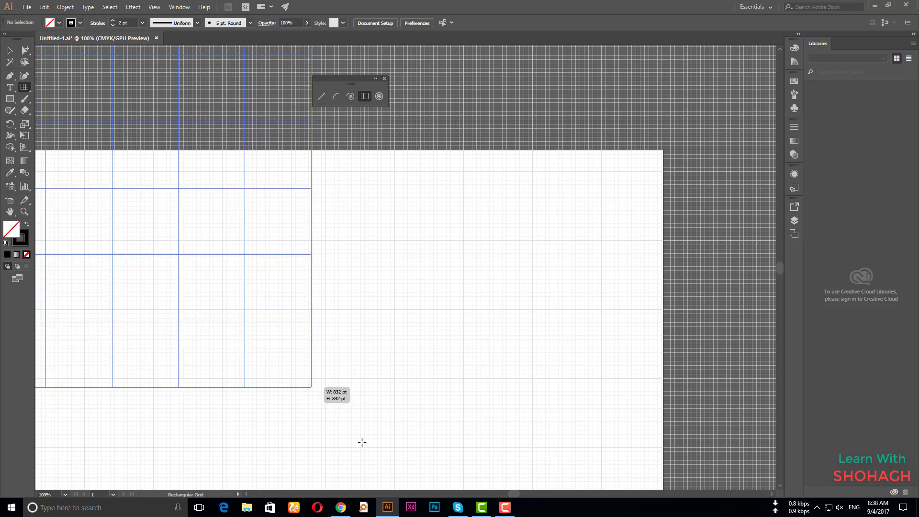
mouse_move(337, 406)
mouse_down()
mouse_move(324, 395)
mouse_move(374, 443)
mouse_up()
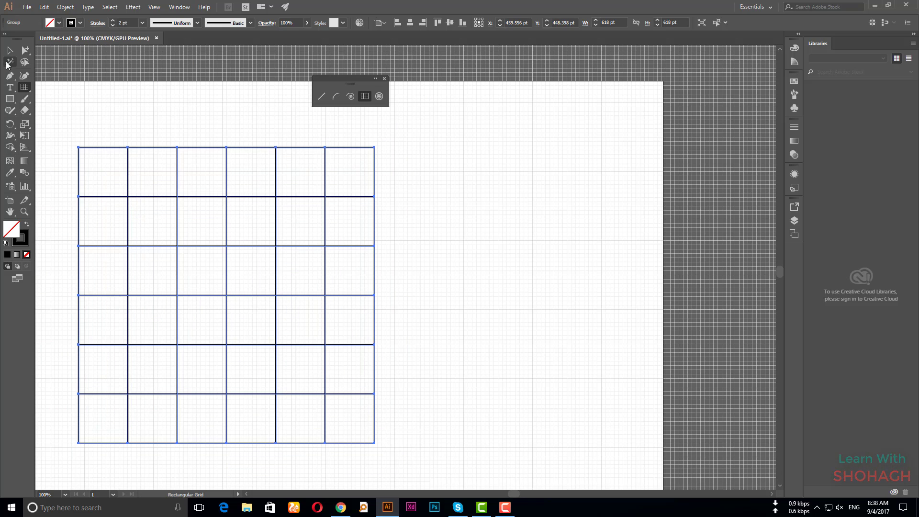
- Hide the page grid via View > Hide Grid and move the grid onto the artboard
click(9, 50)
click(154, 7)
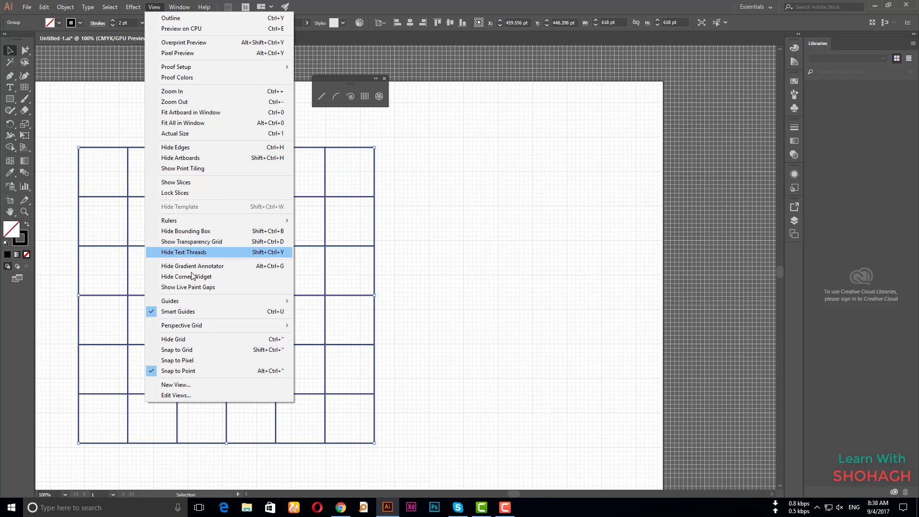
click(193, 338)
click(471, 237)
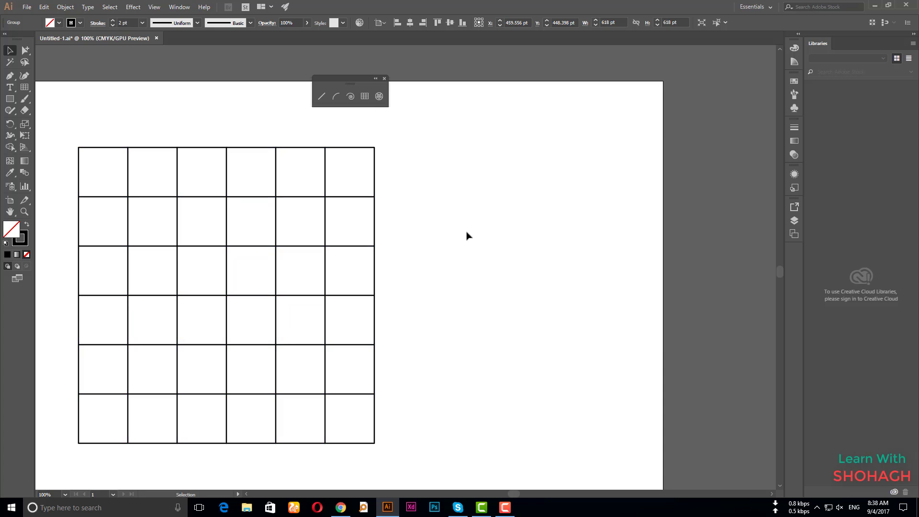
scroll(523, 236, down, 1)
scroll(516, 234, down, 1)
scroll(385, 309, up, 1)
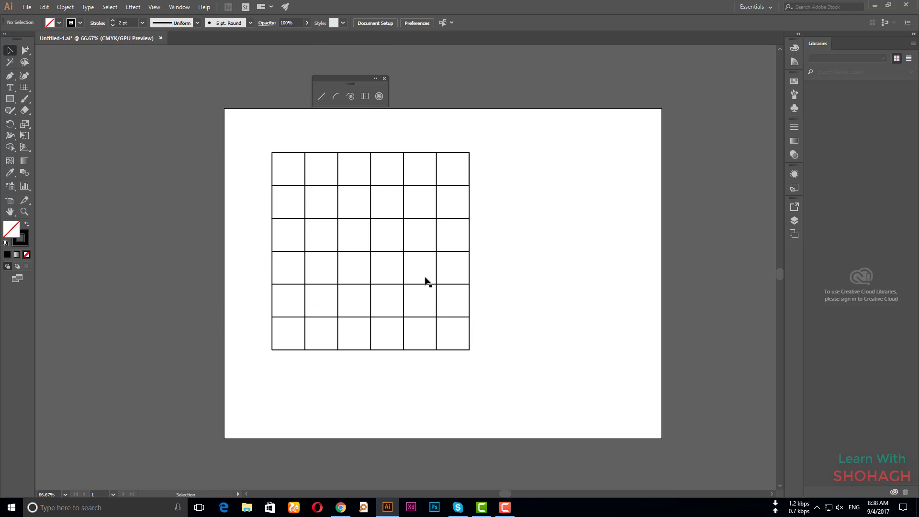
drag(435, 251, 512, 249)
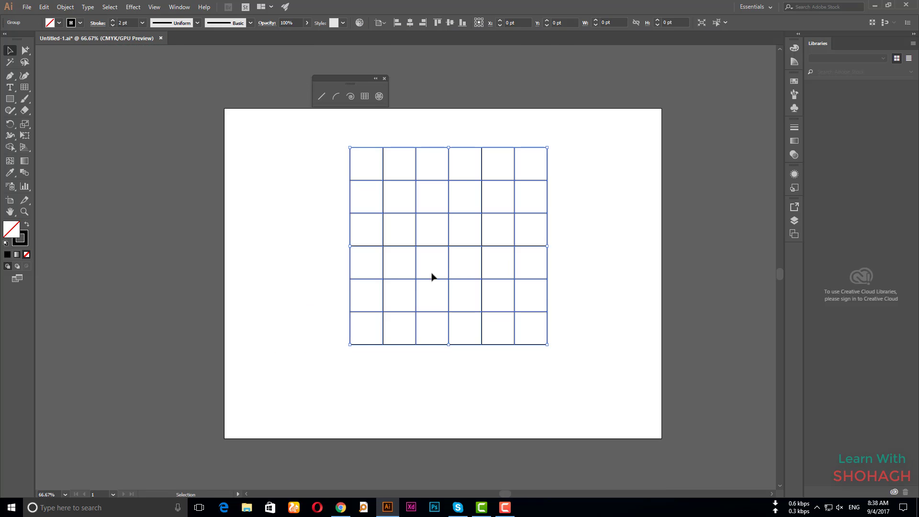
click(302, 227)
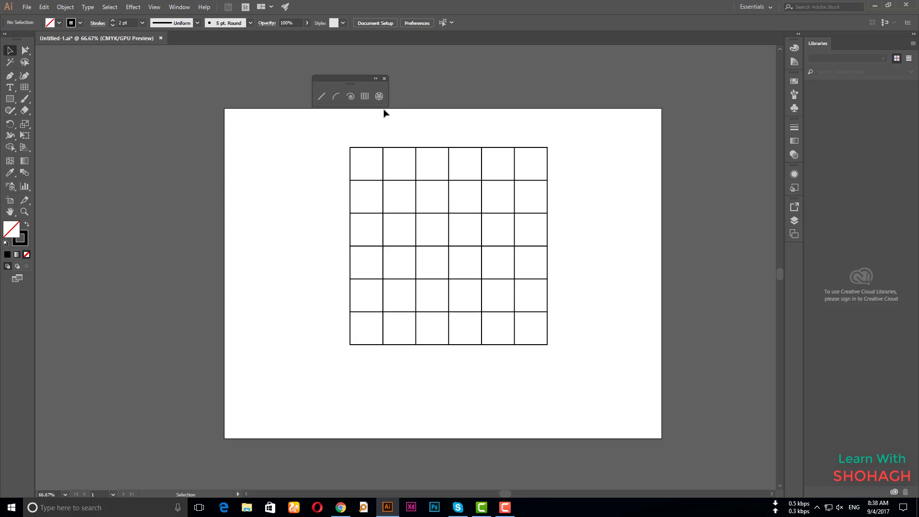
- Create a rectangular grid with Width 800 pt, Height 600 pt and 8 horizontal dividers
click(365, 96)
click(266, 209)
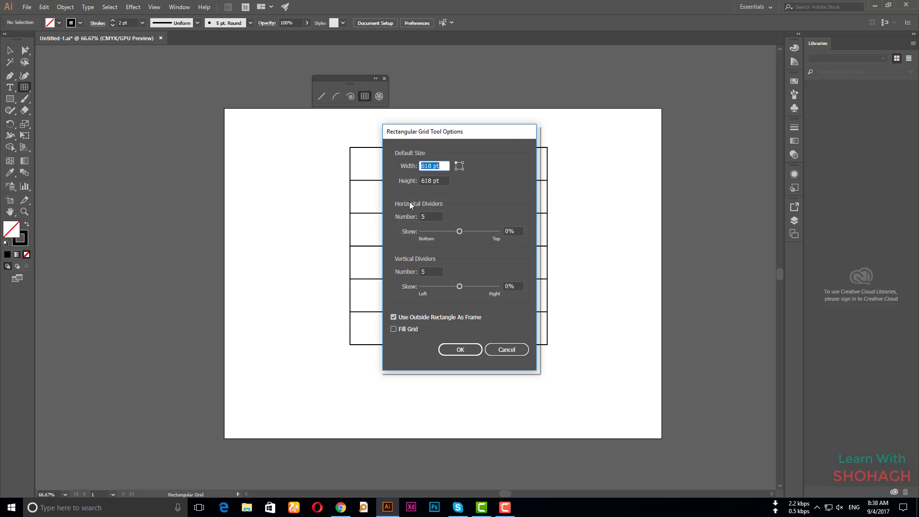
click(443, 165)
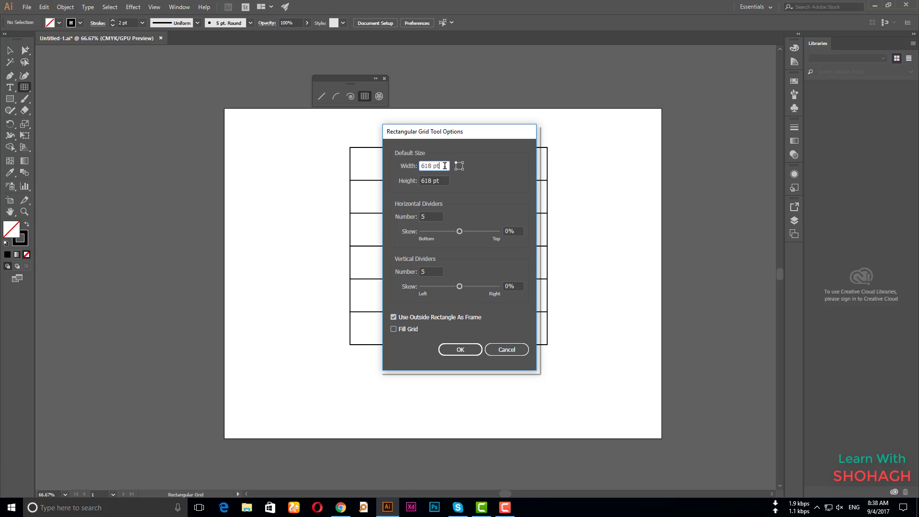
drag(443, 166, 419, 165)
text(800)
key(Tab)
text(6)
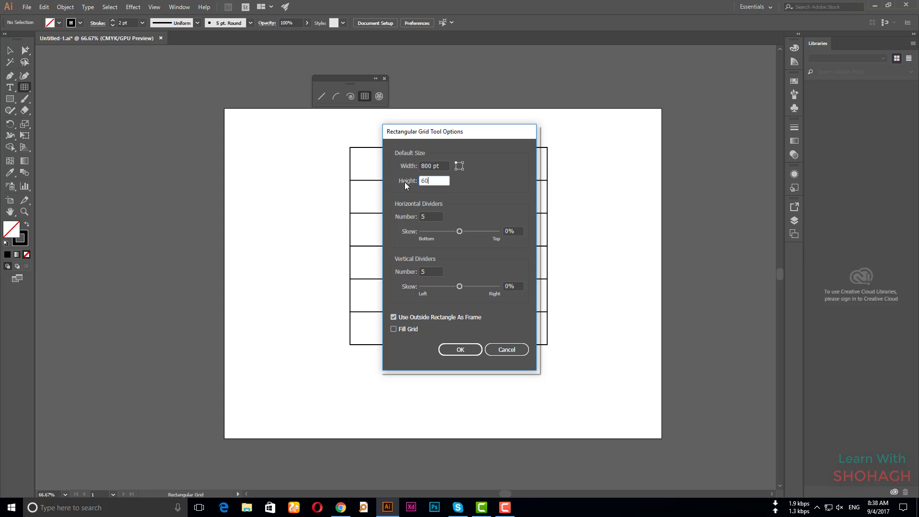
text(0)
mouse_move(460, 126)
mouse_down()
mouse_move(684, 142)
mouse_move(704, 130)
mouse_up()
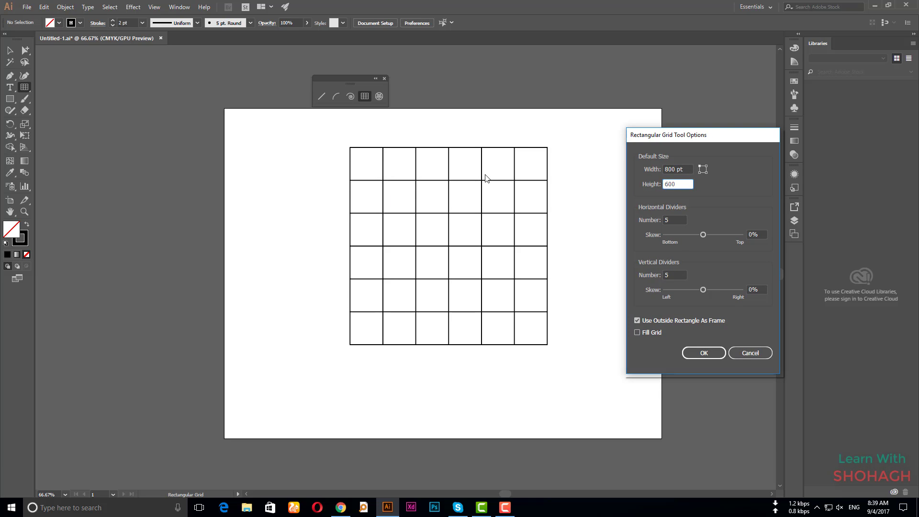
key(Tab)
text(6)
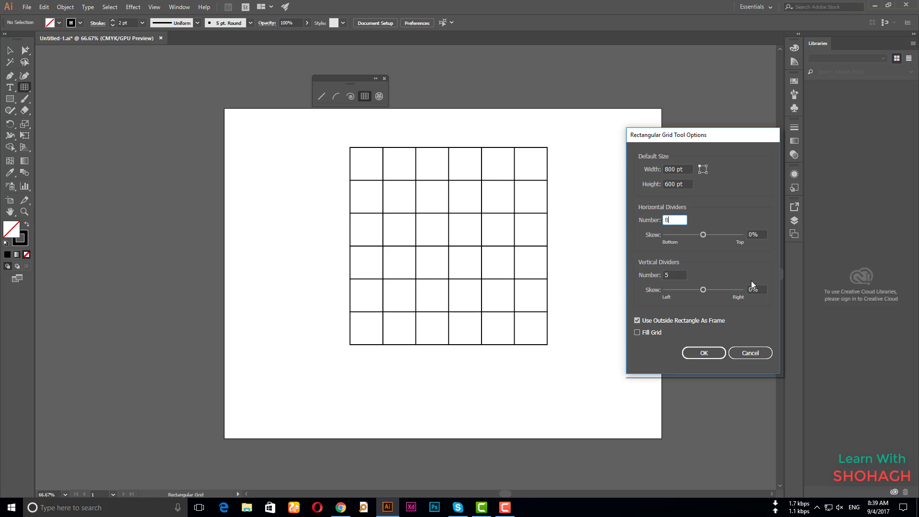
click(702, 354)
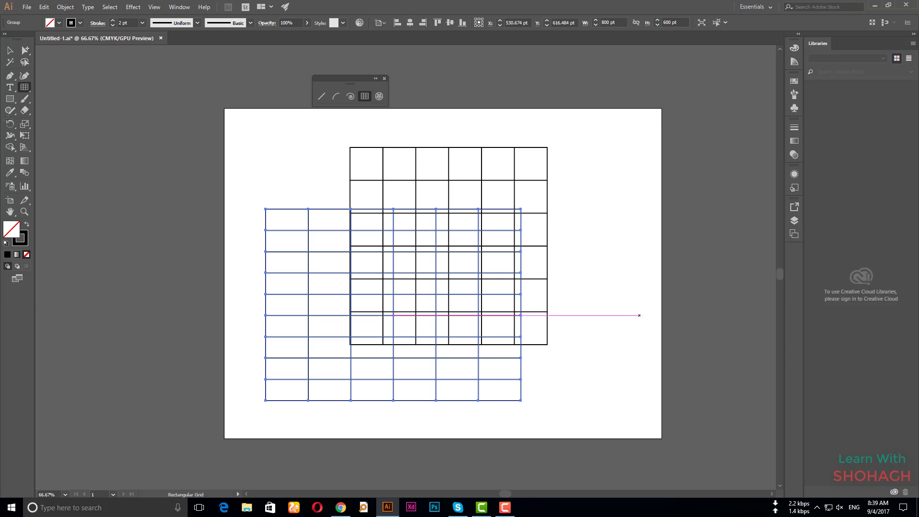
- Move the new grid aside and delete the original square grid
key(v)
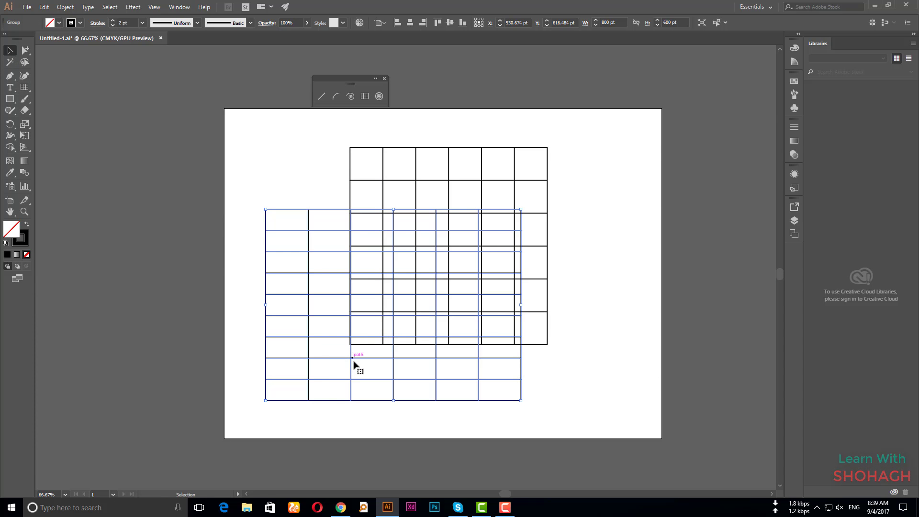
drag(350, 361, 152, 335)
drag(541, 134, 543, 281)
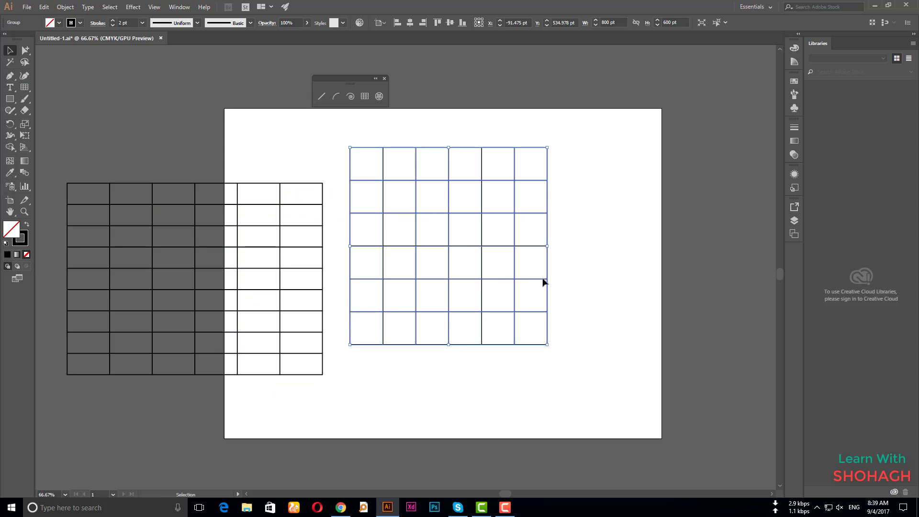
key(Delete)
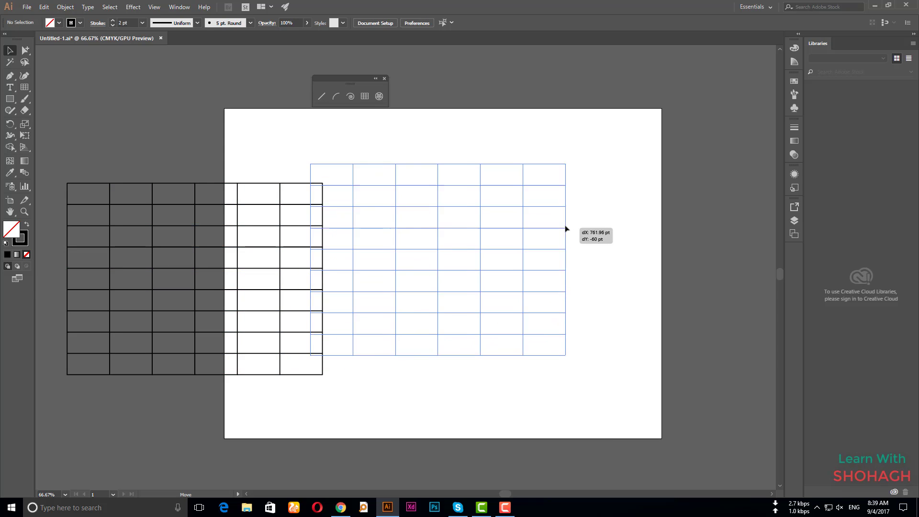
- Move the 800 by 600 pt grid onto the artboard and leave it deselected
drag(318, 254, 566, 232)
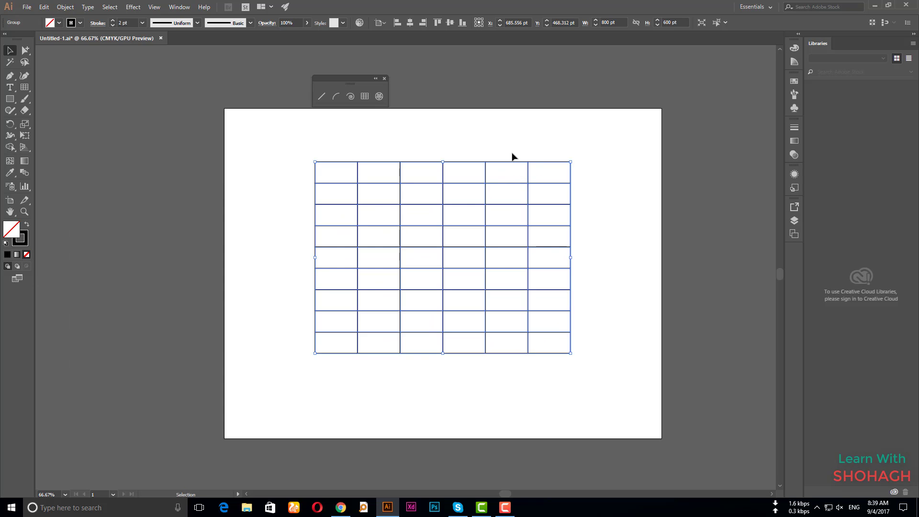
click(536, 117)
click(550, 184)
click(550, 273)
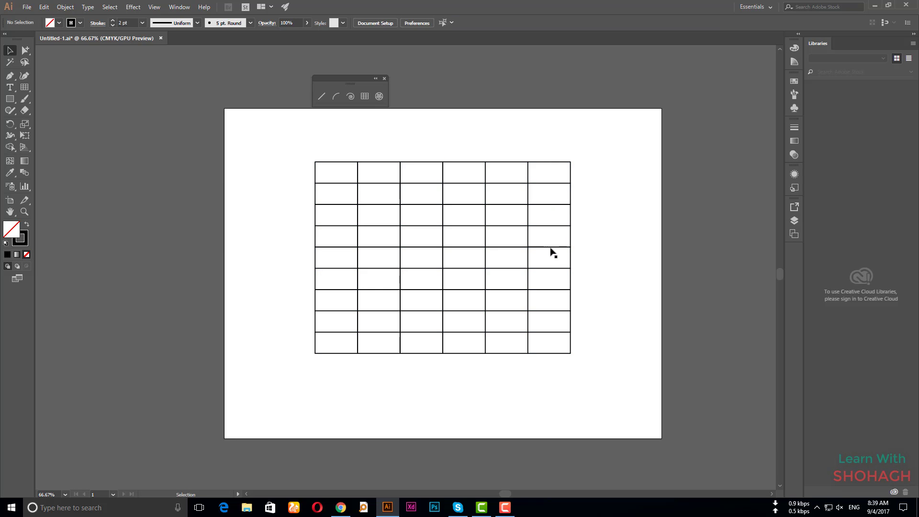
click(554, 268)
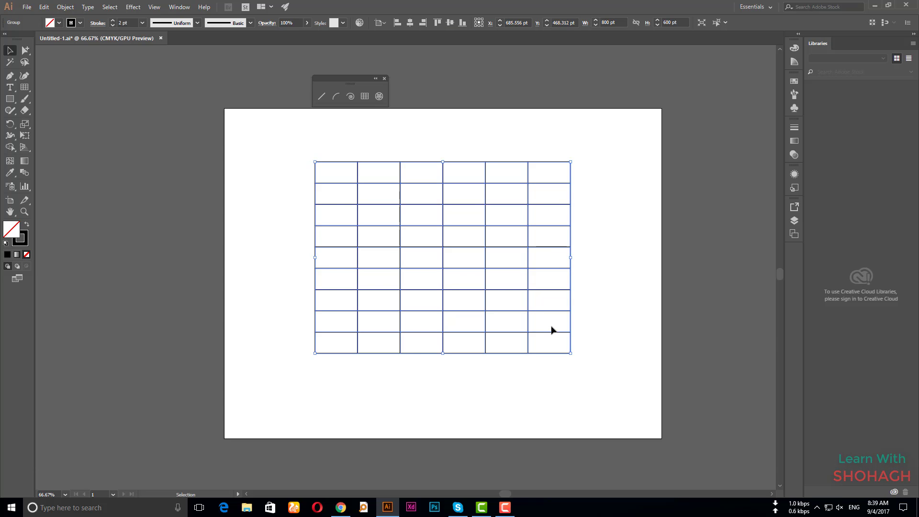
click(657, 254)
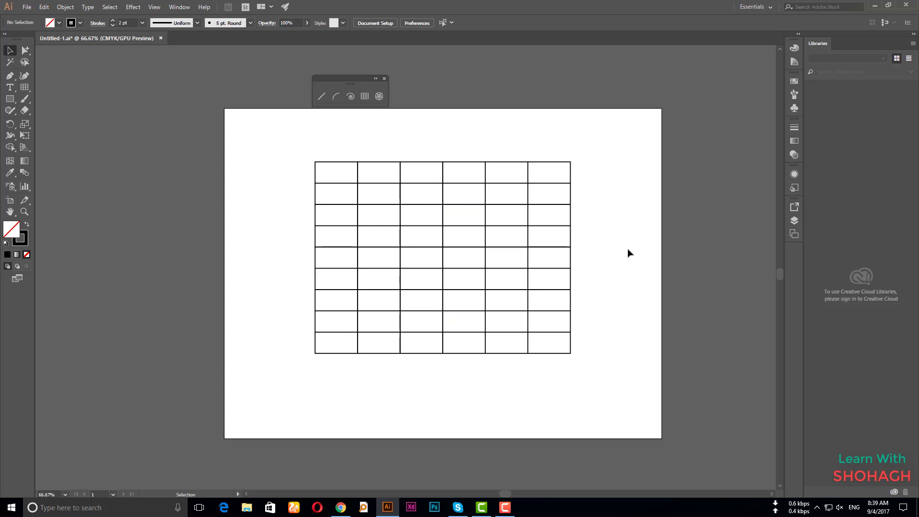
click(366, 96)
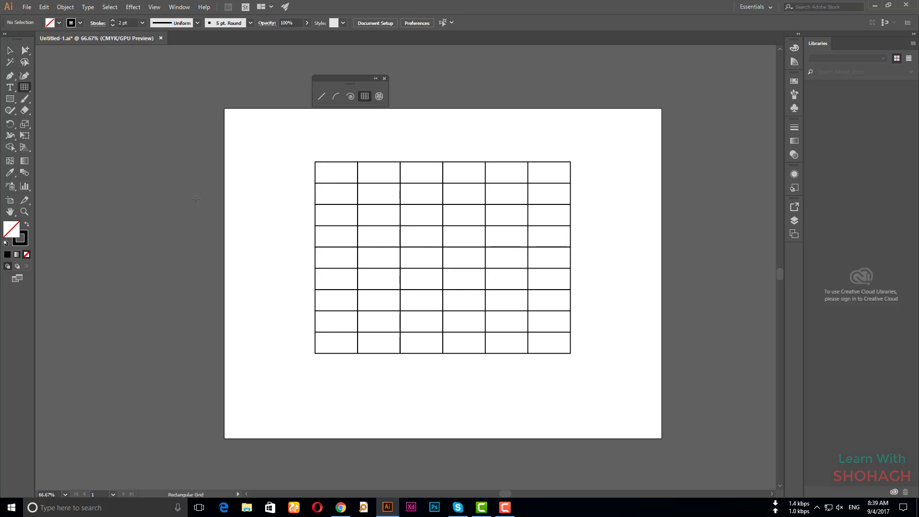
- Create a rectangular grid 1000 pt wide, 1200 pt high, with 12 vertical dividers
drag(256, 188, 253, 186)
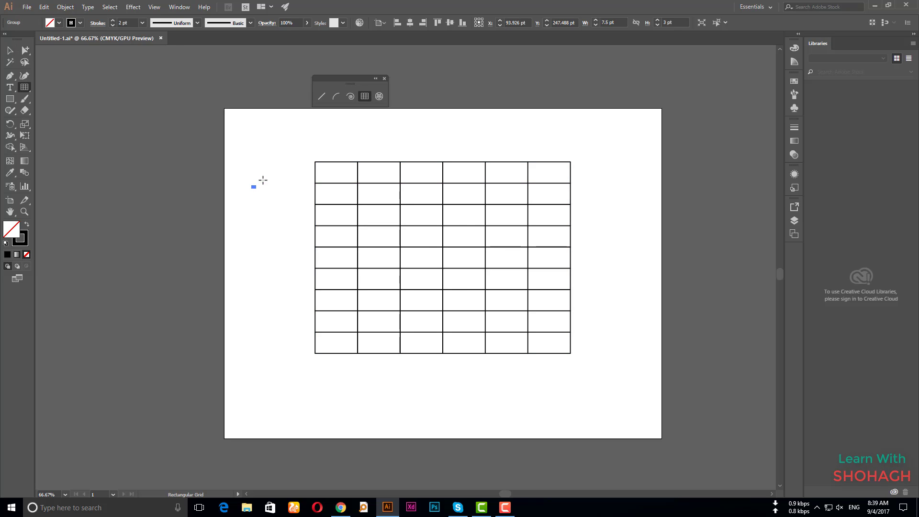
key(ctrl+z)
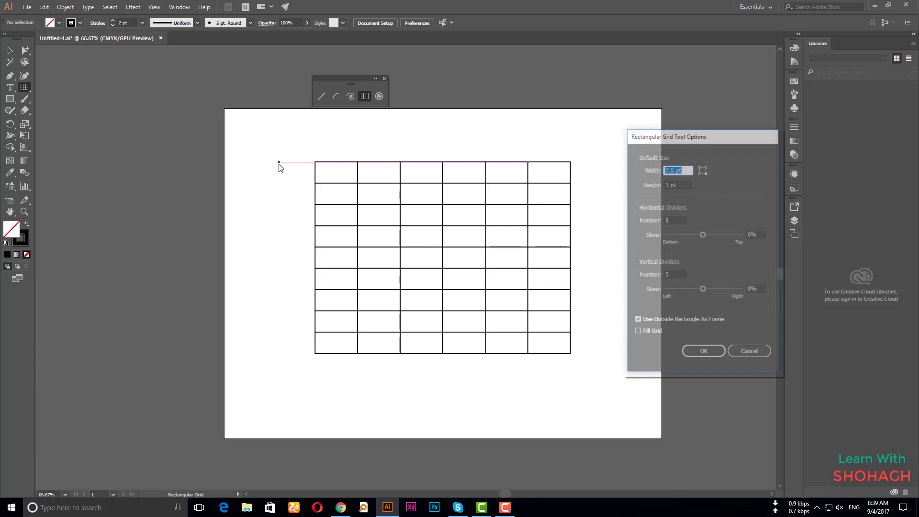
click(278, 162)
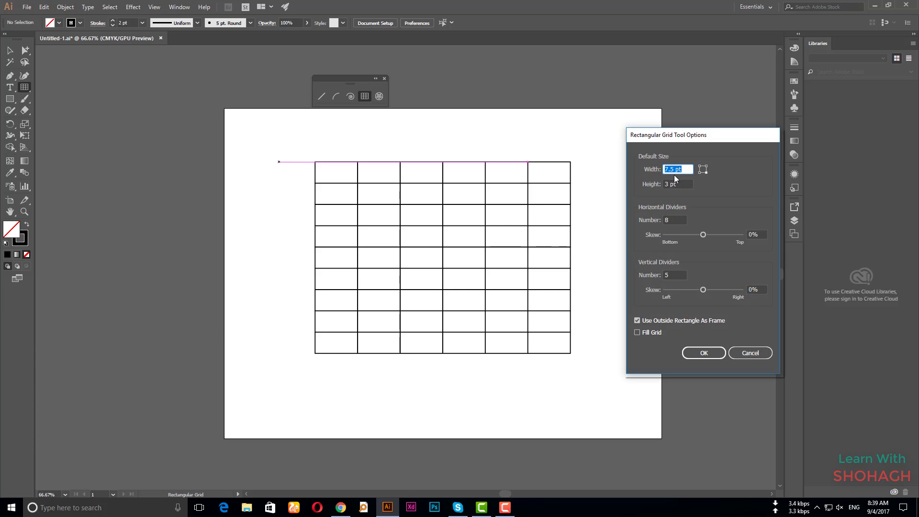
text(1000)
key(Tab)
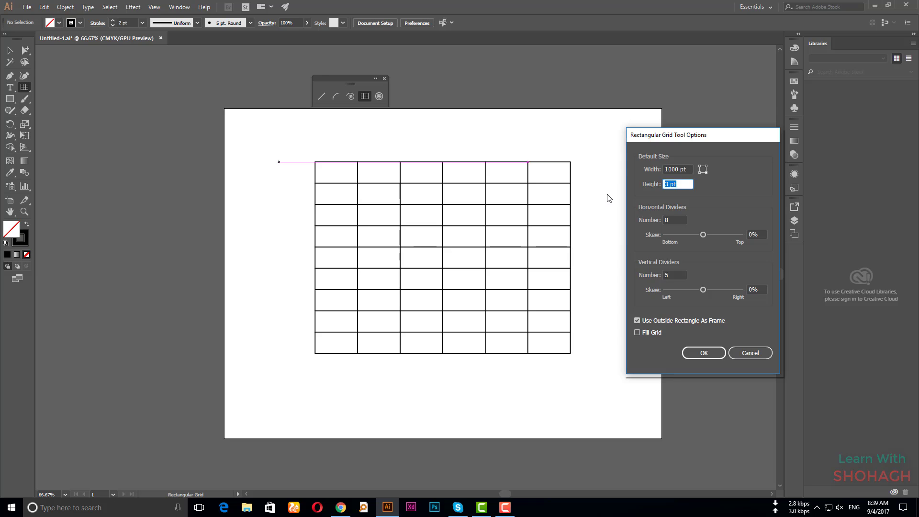
text(1200)
click(674, 275)
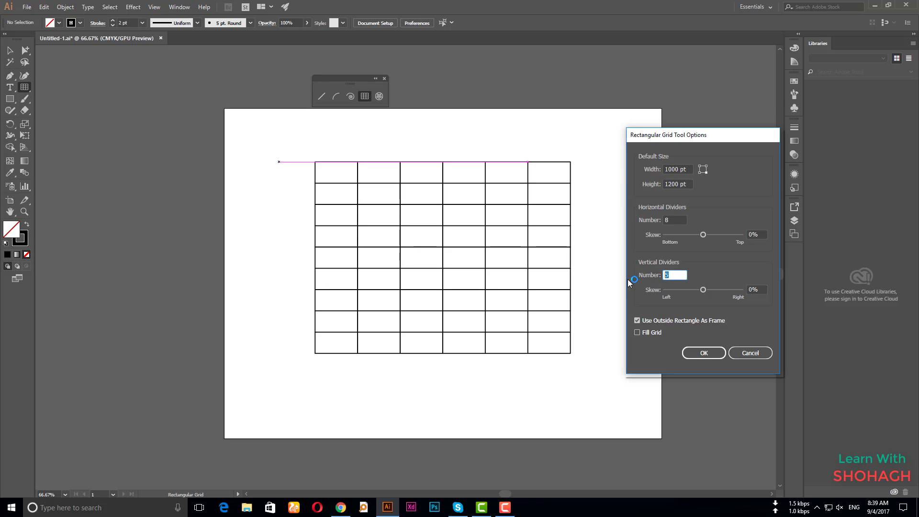
text(12)
click(693, 352)
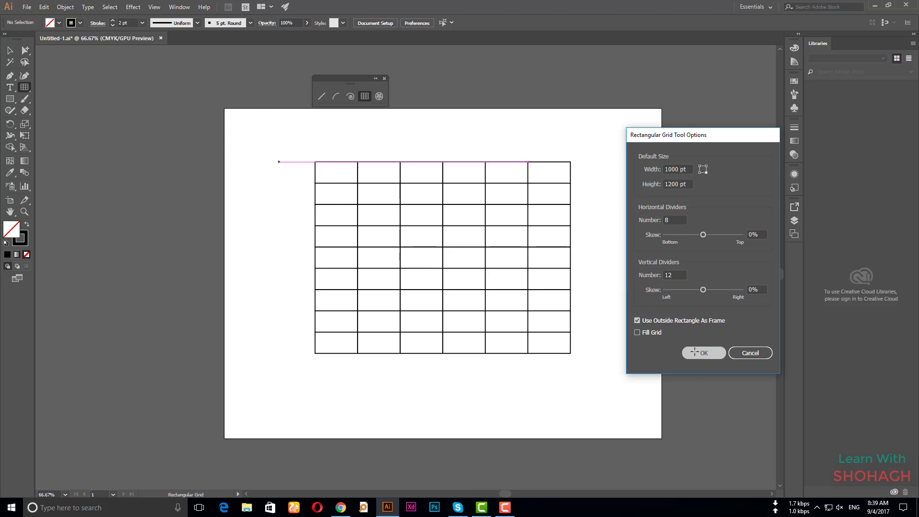
- Zoom out, select the old artboard grid and delete it
key(v)
key(ctrl+minus)
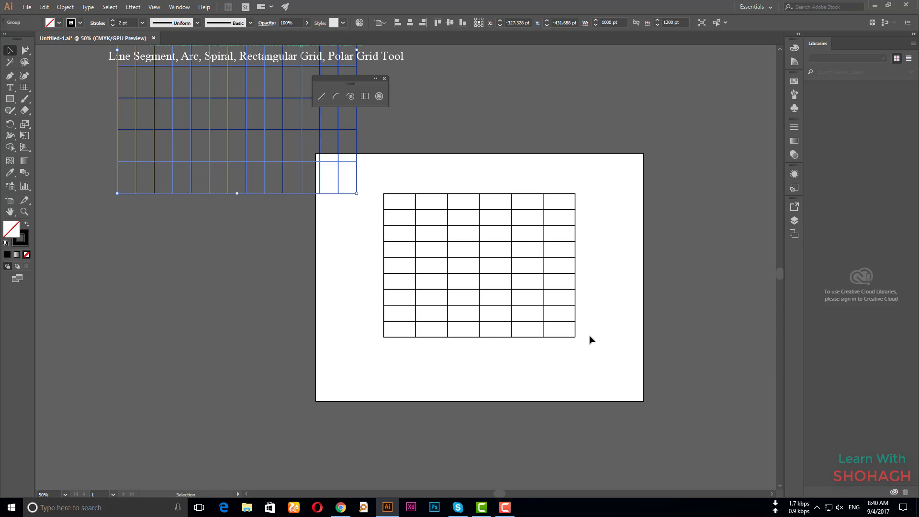
click(501, 260)
key(Delete)
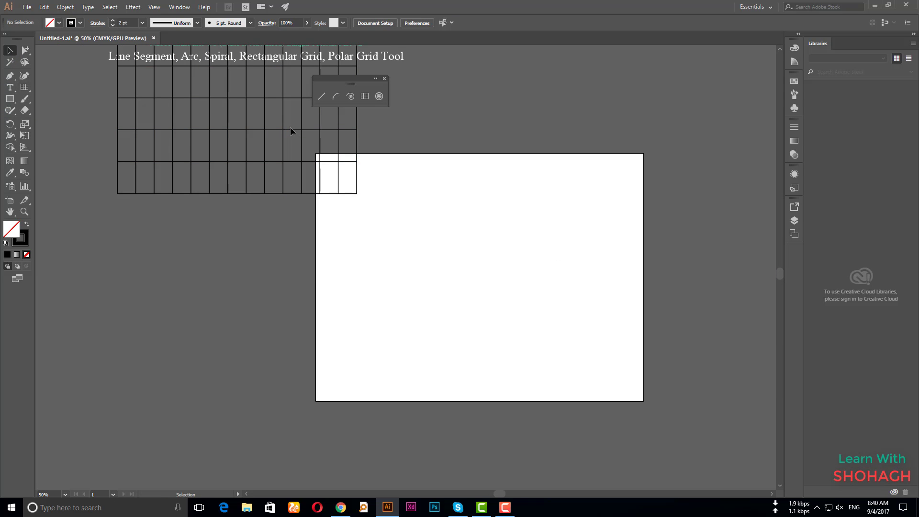
- Move and shrink the oversized grid onto the artboard, then select all and delete it
drag(289, 127, 540, 348)
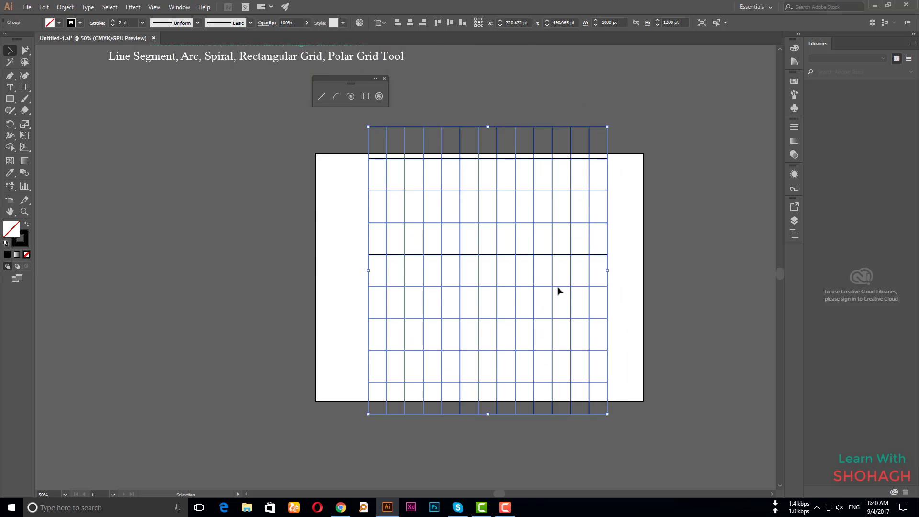
drag(606, 127, 552, 193)
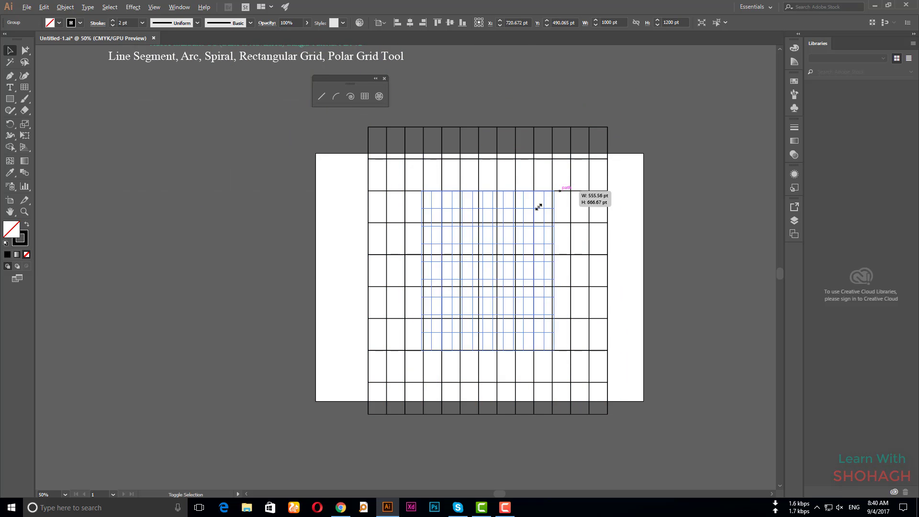
click(615, 273)
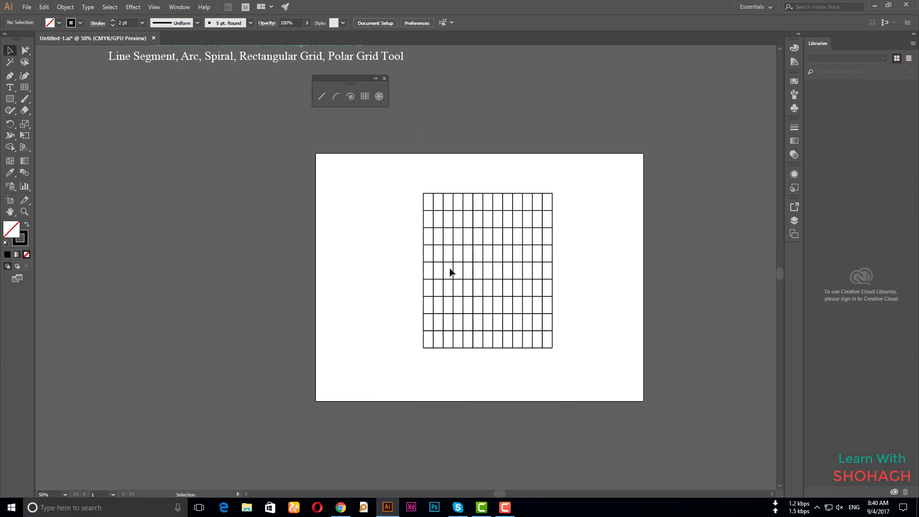
key(ctrl+a)
key(Delete)
- Draw a new 636 pt square rectangular grid, view it at 100%, and select it
click(364, 96)
drag(430, 243, 507, 321)
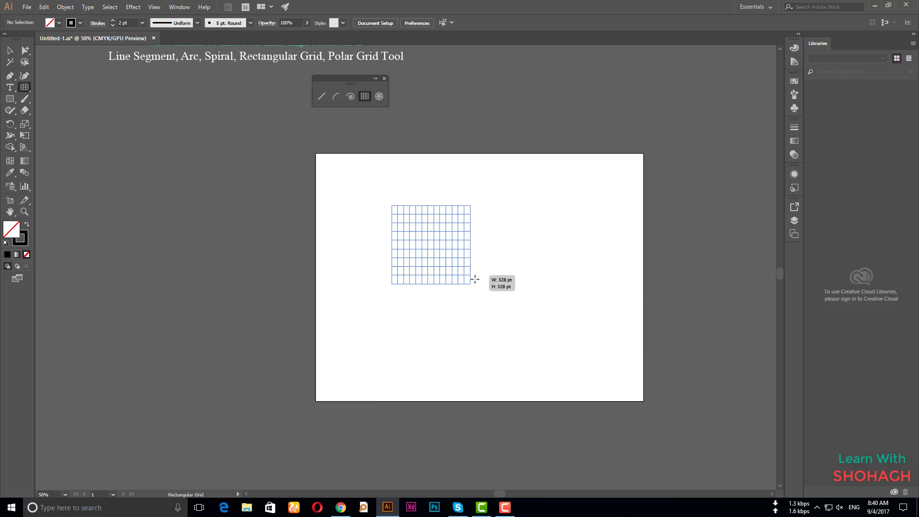
click(10, 49)
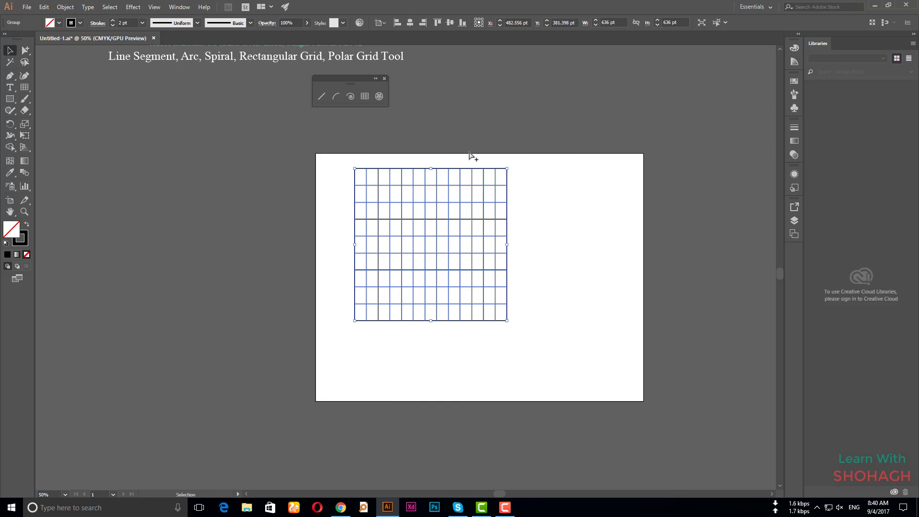
key(ctrl+1)
click(523, 144)
click(462, 193)
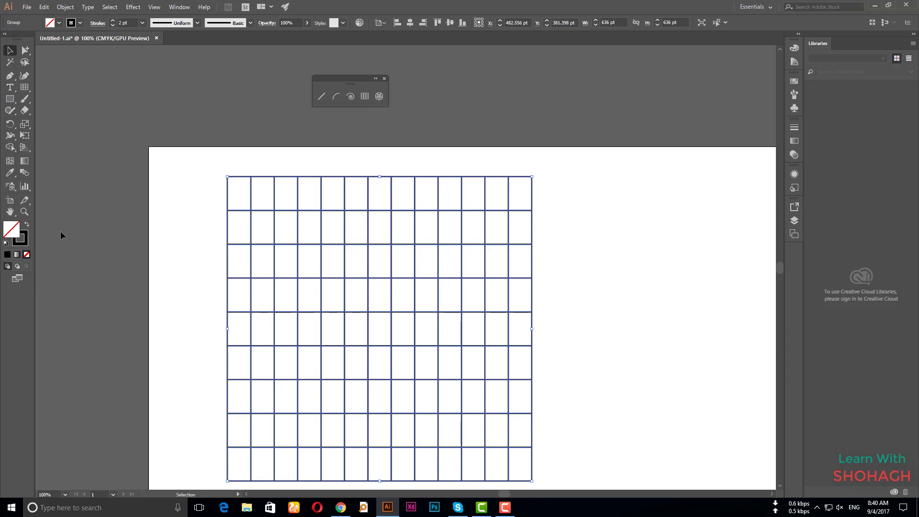
- Swap the grid's fill and stroke to test it, then swap back to plain lines
click(27, 225)
click(146, 216)
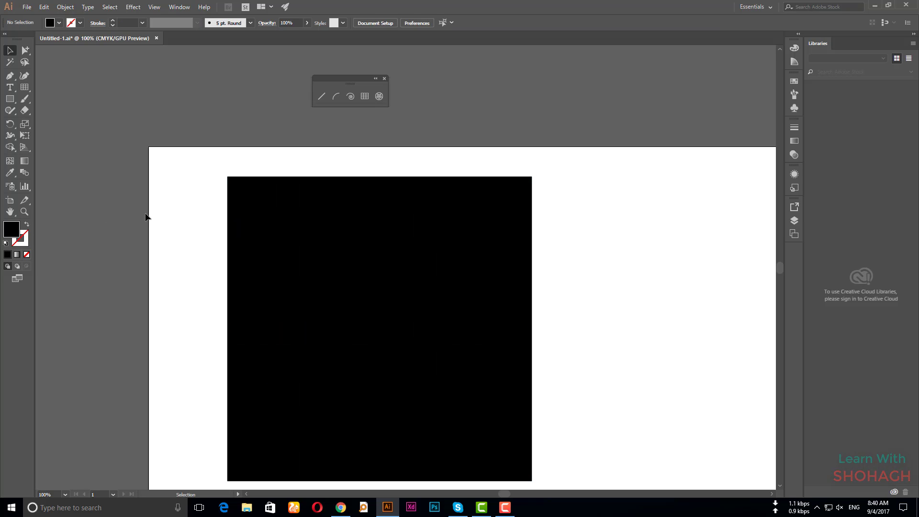
click(266, 232)
click(28, 225)
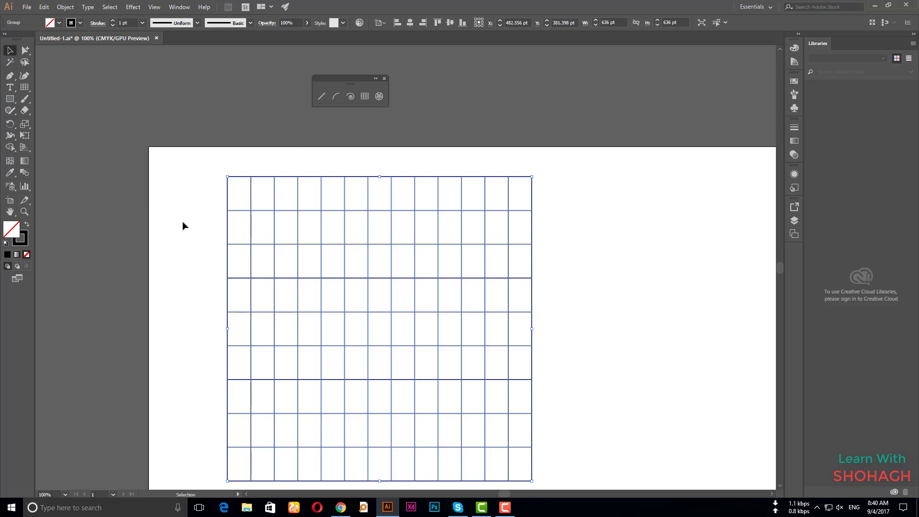
click(188, 191)
click(321, 229)
- With Group Selection, pick only the grid's second horizontal line and bring up its context menu
drag(26, 50, 73, 62)
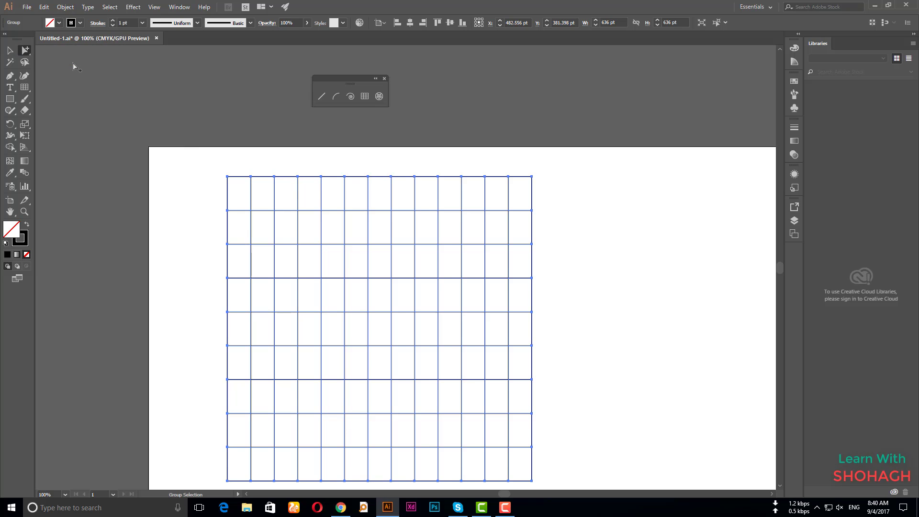
click(633, 227)
click(518, 211)
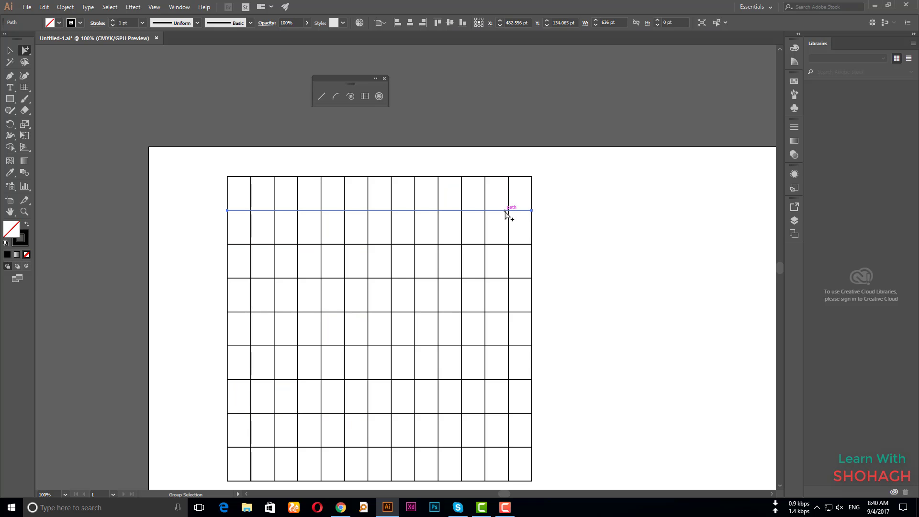
right_click(505, 212)
mouse_move(534, 349)
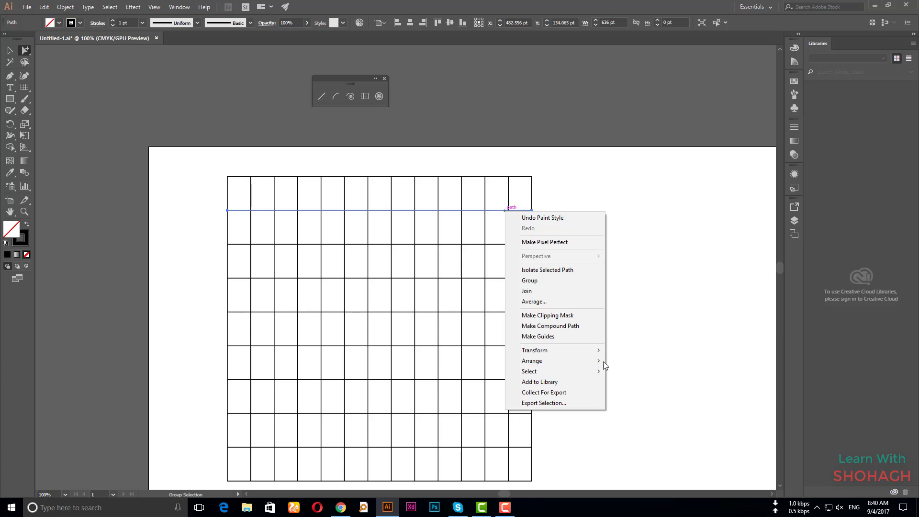
- Preview the second line at trial uniform scales of 93% and 91%
click(663, 397)
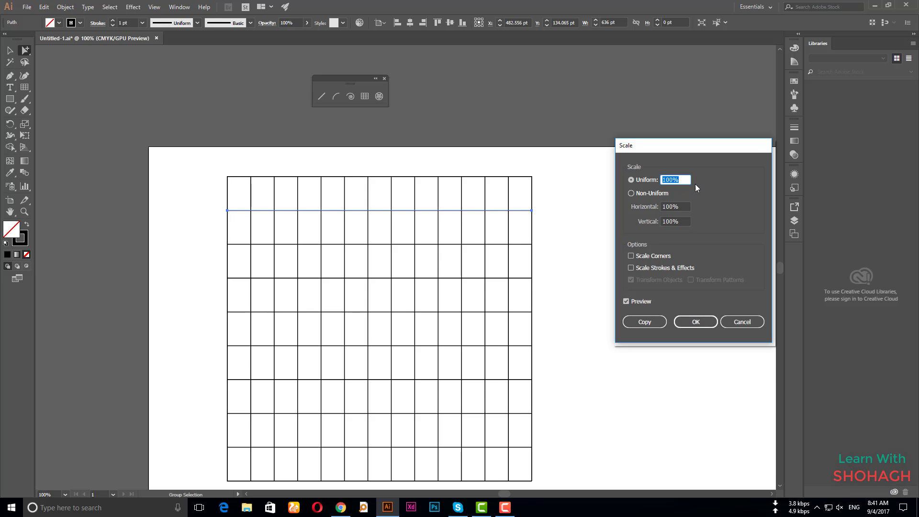
text(93)
key(Tab)
key(Up)
scroll(686, 180, down, 7)
scroll(685, 181, up, 3)
scroll(685, 181, up, 1)
- Settle on a 69% uniform scale for the line, apply it, and deselect
click(684, 181)
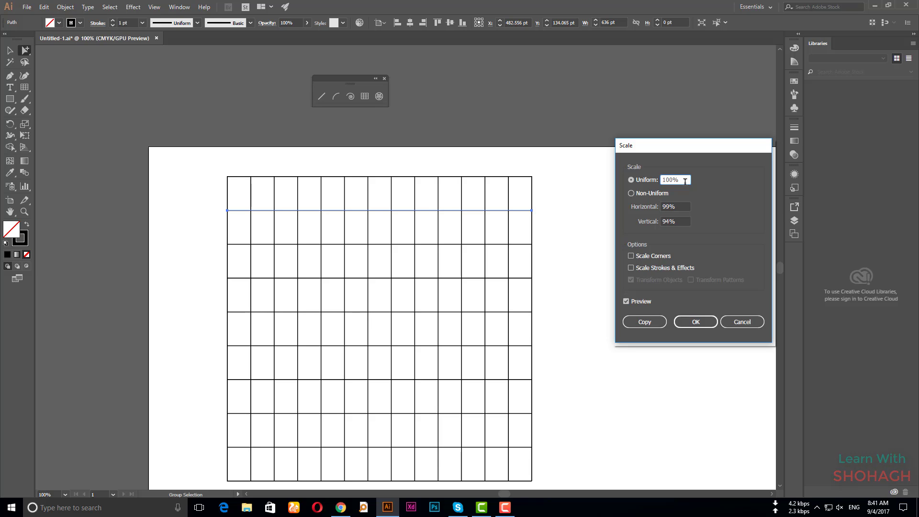
scroll(684, 181, down, 4)
scroll(683, 182, down, 6)
scroll(681, 182, down, 9)
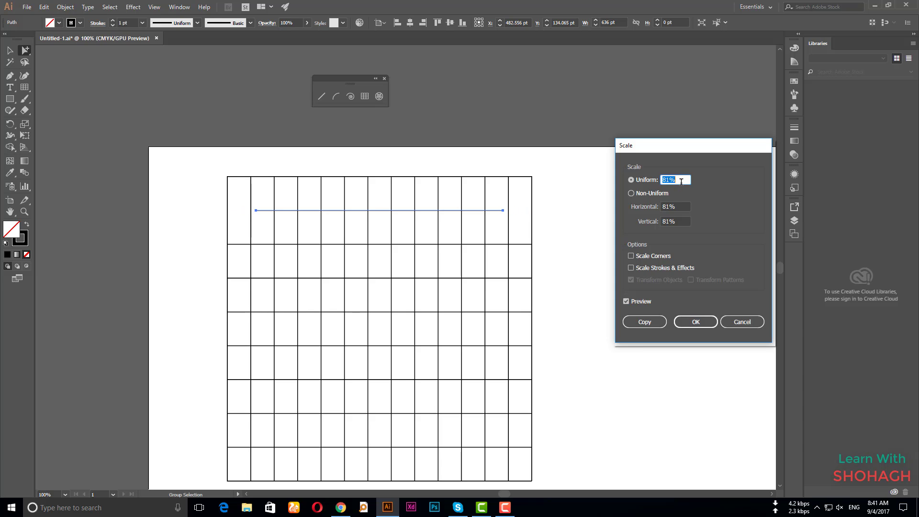
scroll(681, 182, down, 4)
scroll(681, 182, down, 8)
scroll(677, 180, up, 1)
click(689, 322)
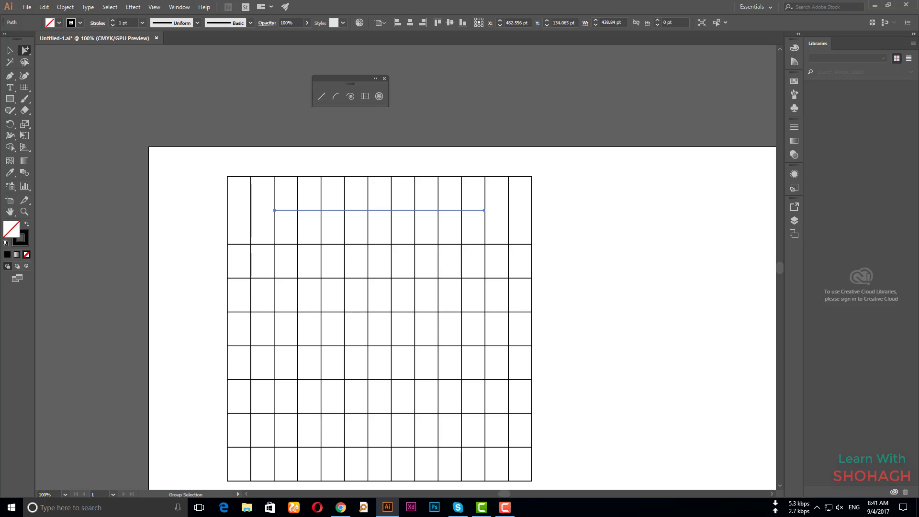
click(11, 51)
click(656, 297)
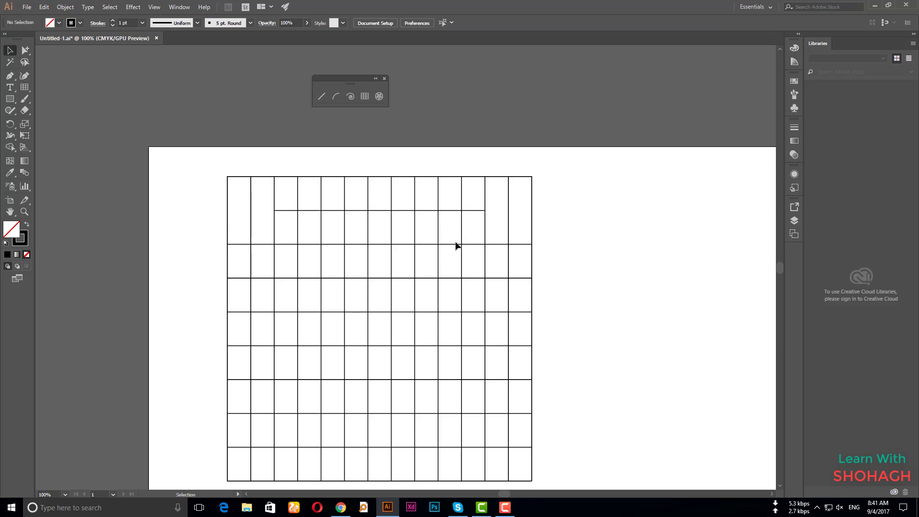
- Open the Scale dialog on the grid, then close it without changes and deselect
click(421, 215)
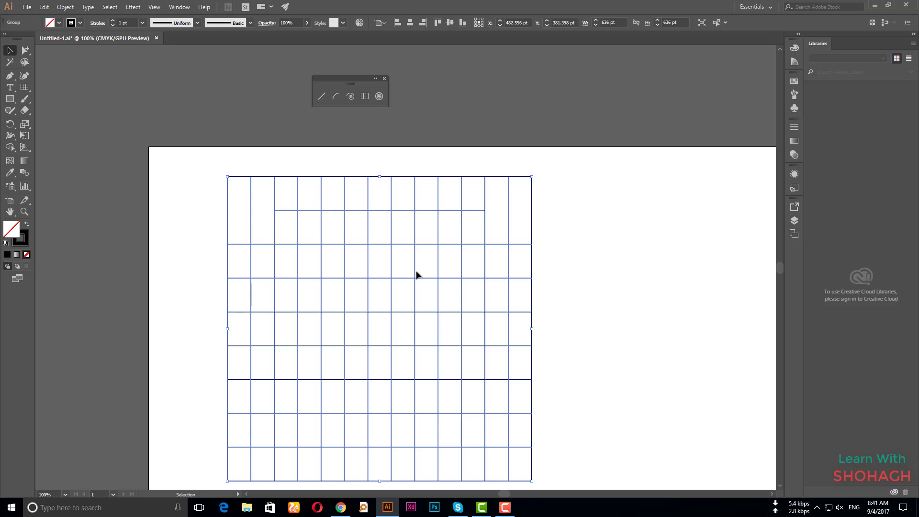
click(26, 49)
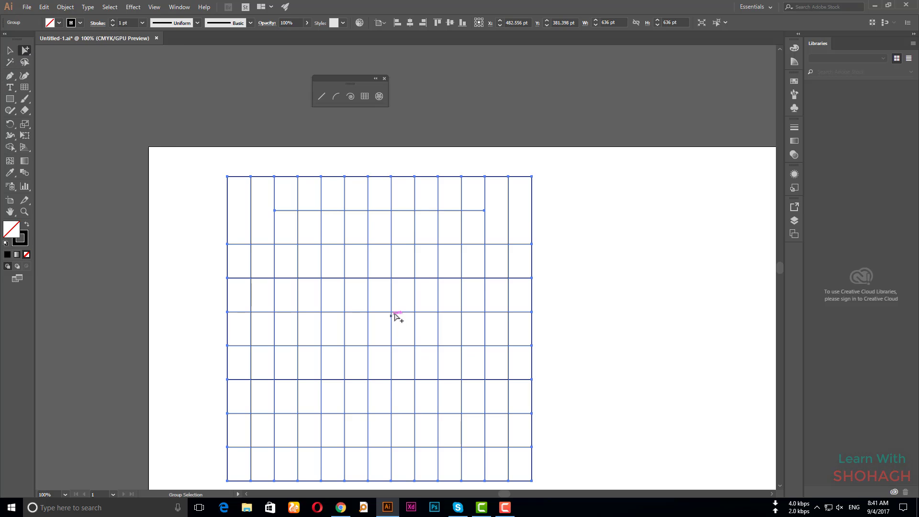
right_click(406, 244)
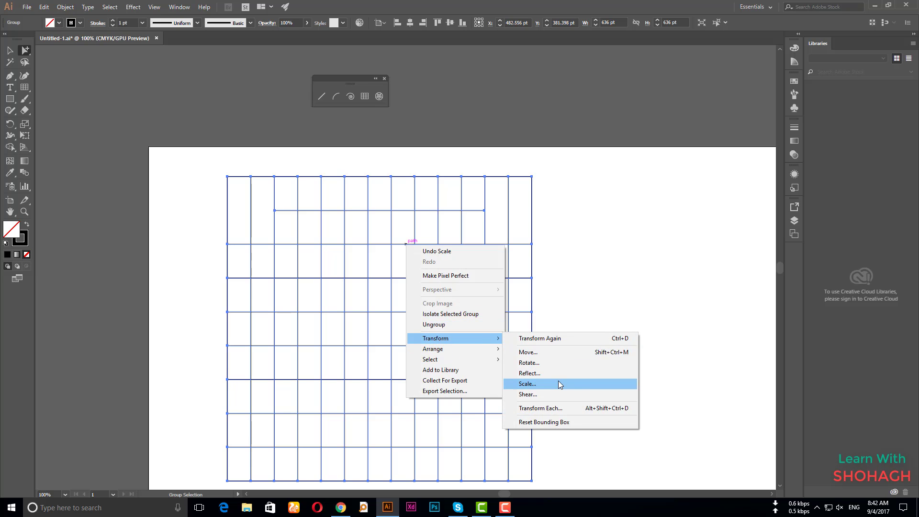
click(555, 383)
click(693, 322)
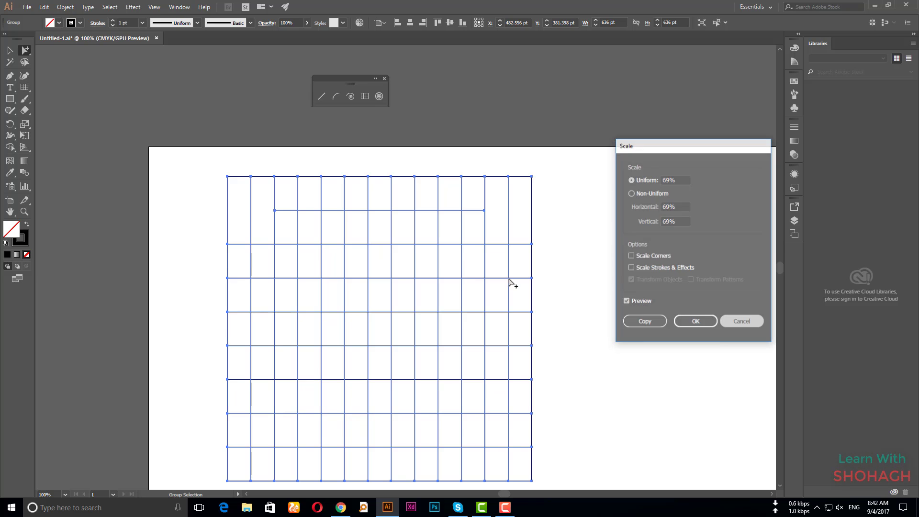
click(595, 248)
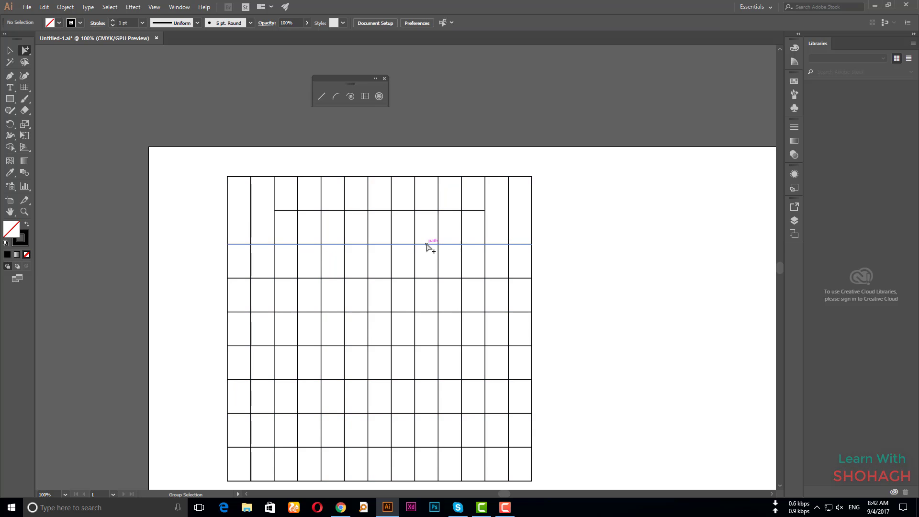
- Scale the third horizontal line uniformly to 84%, about 534 pt, then deselect
right_click(427, 244)
mouse_move(456, 383)
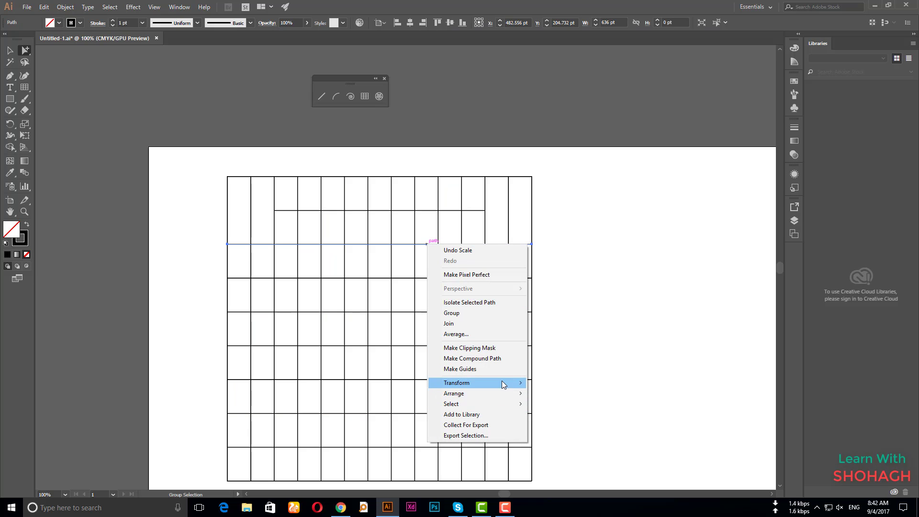
click(610, 429)
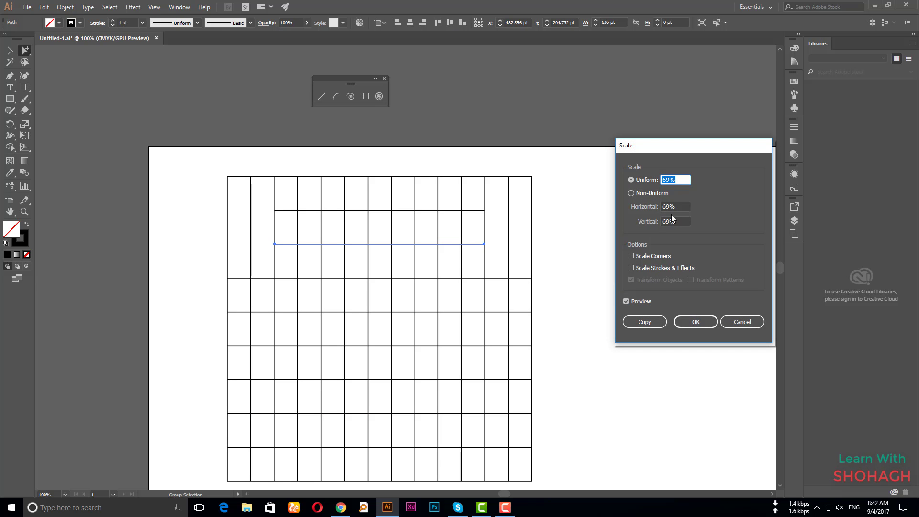
scroll(681, 181, up, 8)
click(693, 322)
click(9, 50)
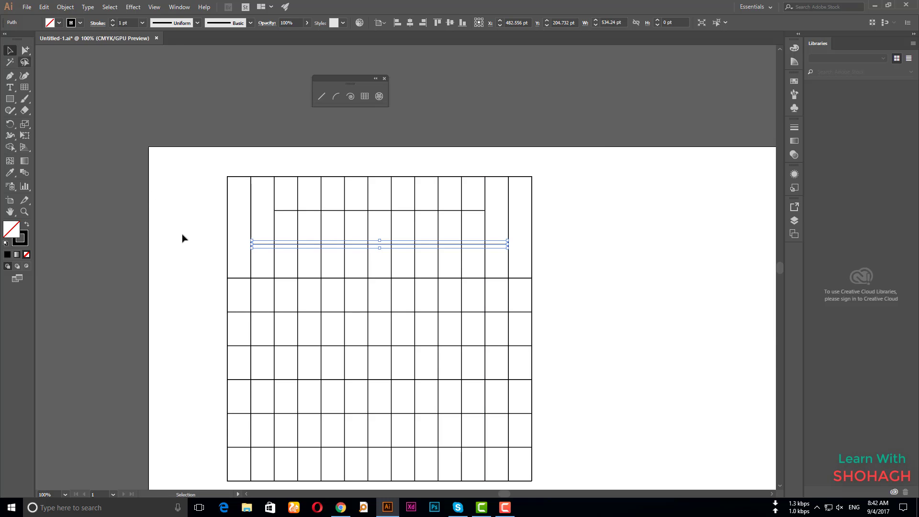
click(211, 264)
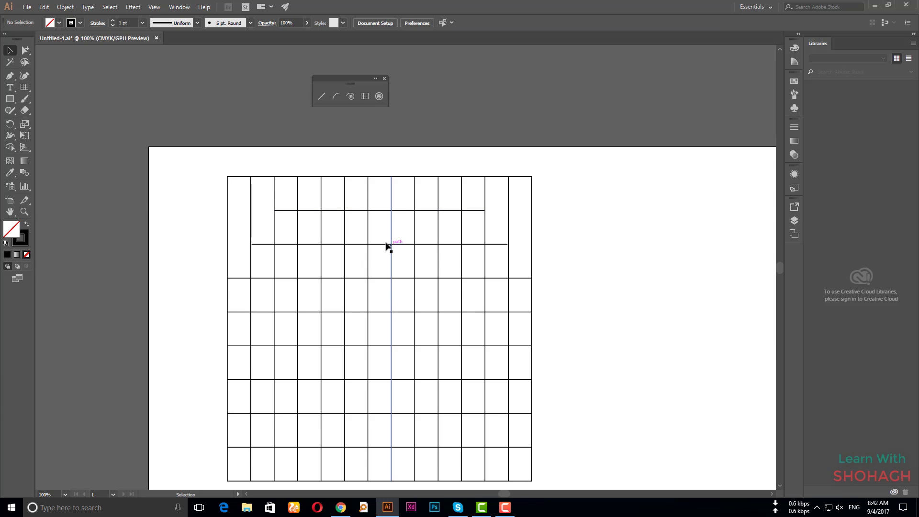
- Marquee-select the whole rectangular grid
scroll(378, 244, down, 2)
scroll(382, 253, down, 1)
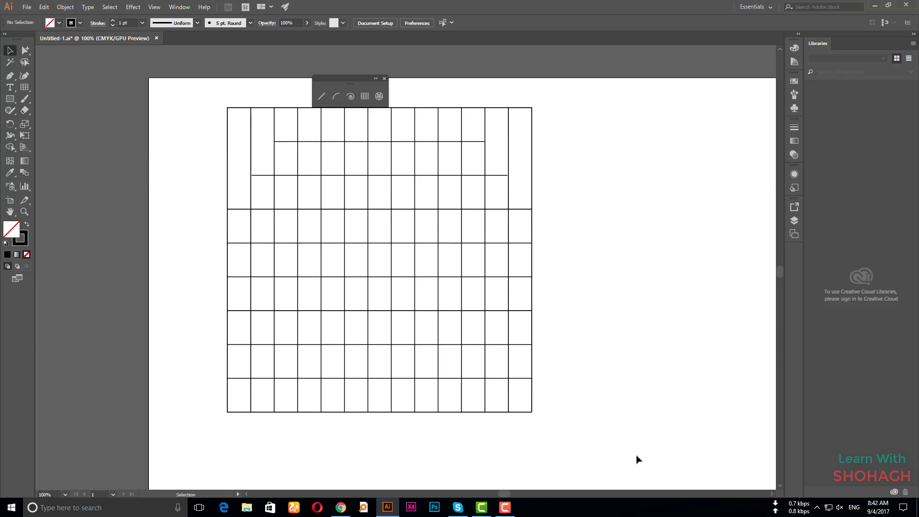
drag(560, 433, 163, 249)
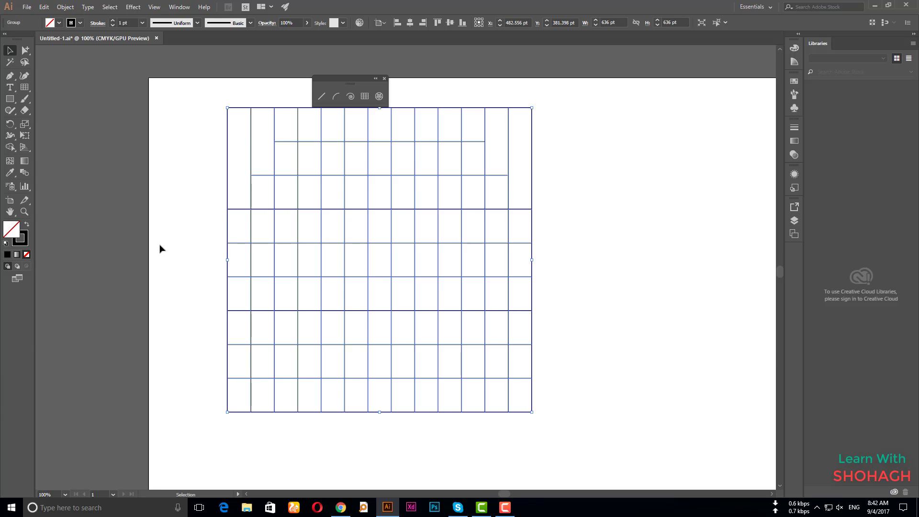
- Delete the rectangular grid and draw a 362 pt polar grid with 2 pt strokes
key(Delete)
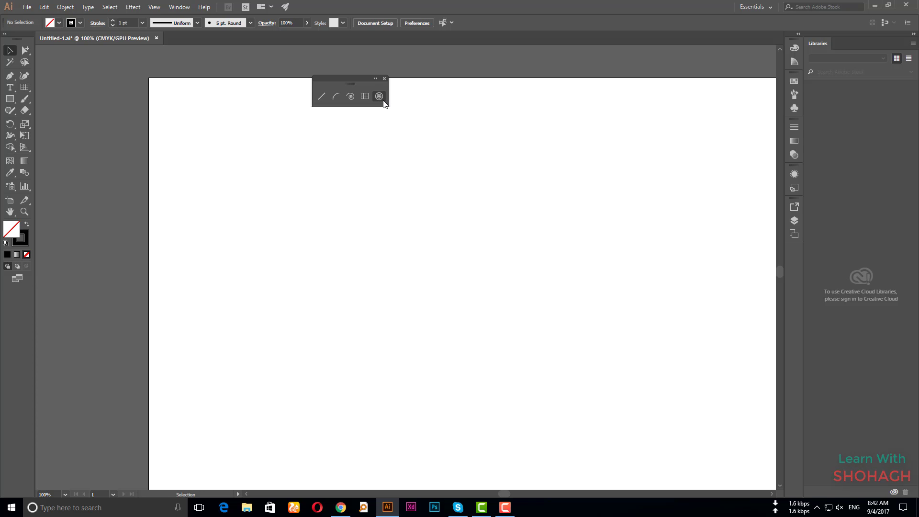
click(381, 95)
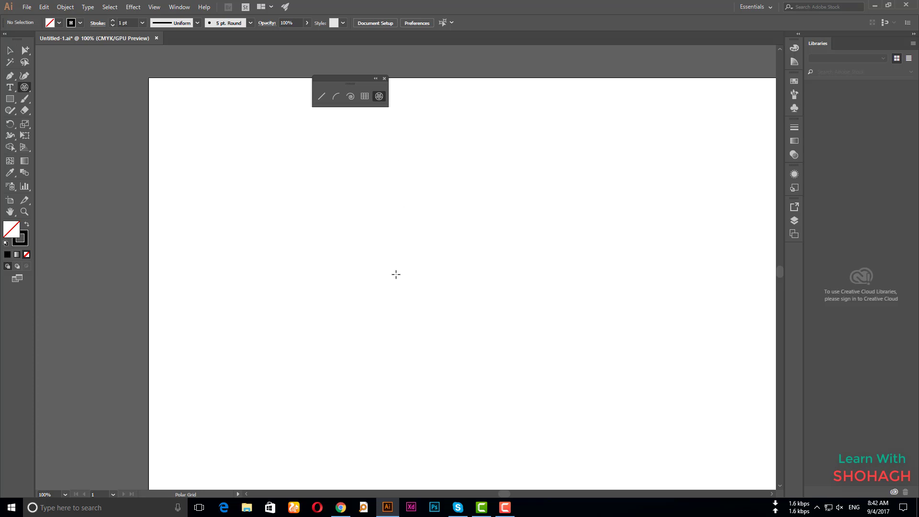
mouse_move(338, 226)
mouse_down()
mouse_move(431, 316)
mouse_move(640, 315)
mouse_up()
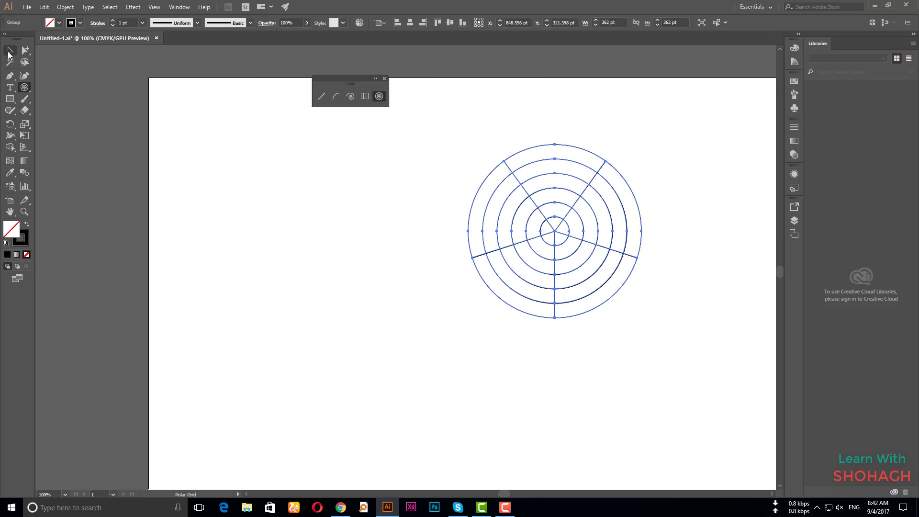
key(v)
key(Return)
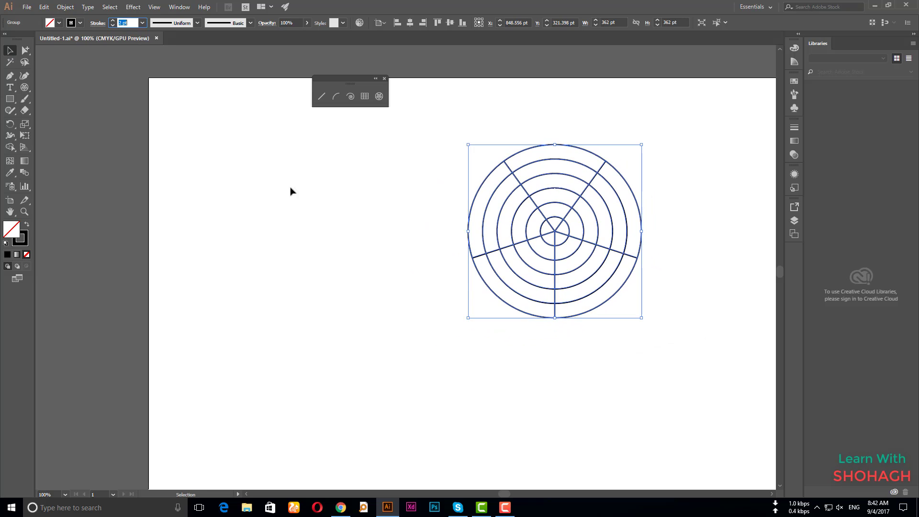
click(306, 212)
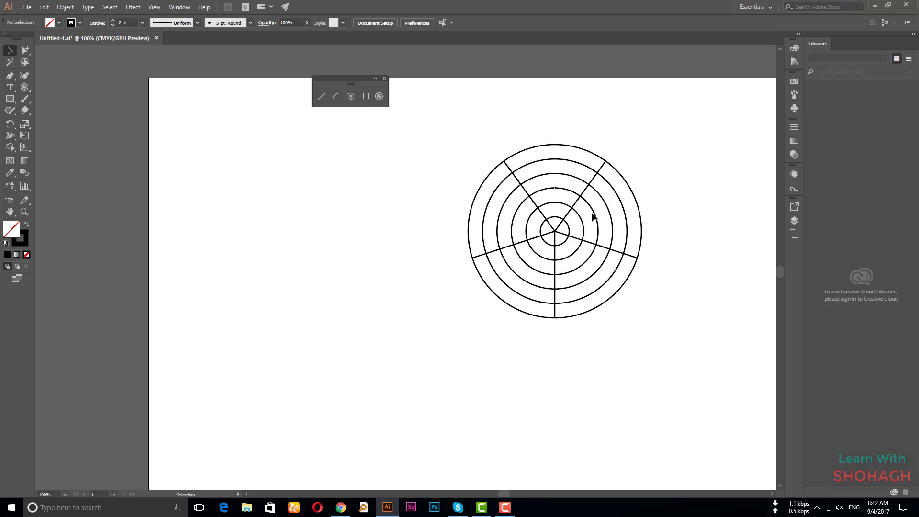
click(379, 96)
- Create a 60 × 60 pt polar grid with 20 concentric and 10 radial dividers
drag(277, 354, 277, 354)
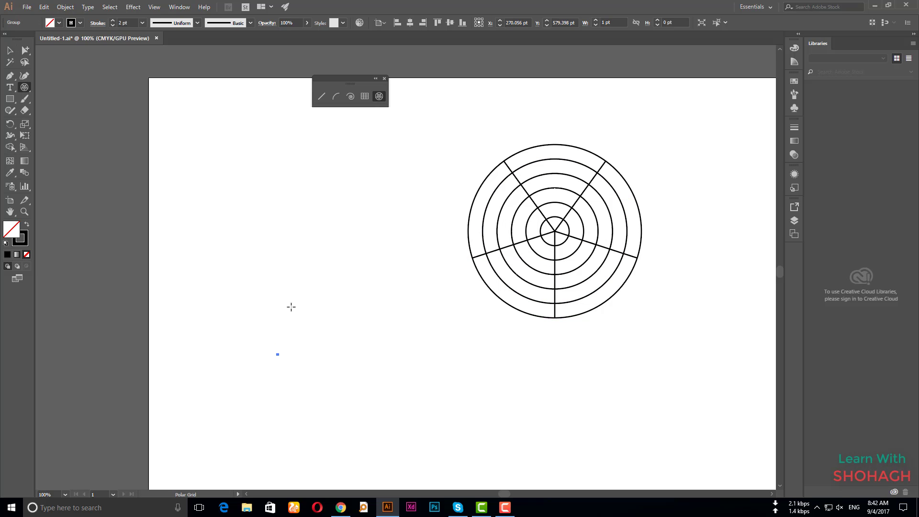
key(ctrl+z)
click(300, 280)
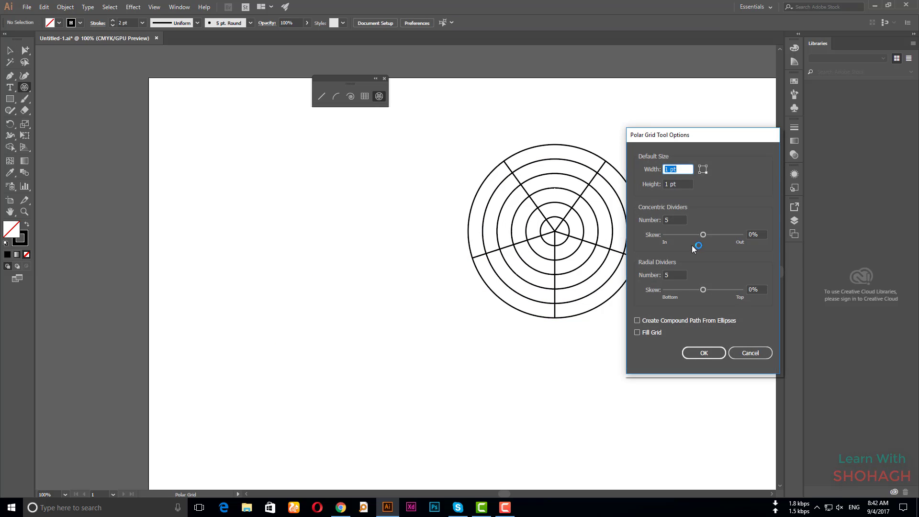
drag(699, 140, 283, 183)
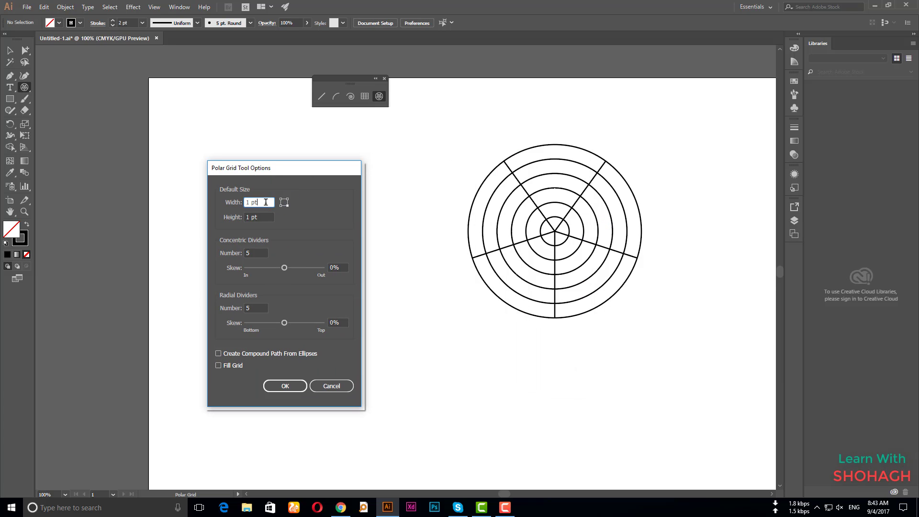
drag(266, 202, 219, 201)
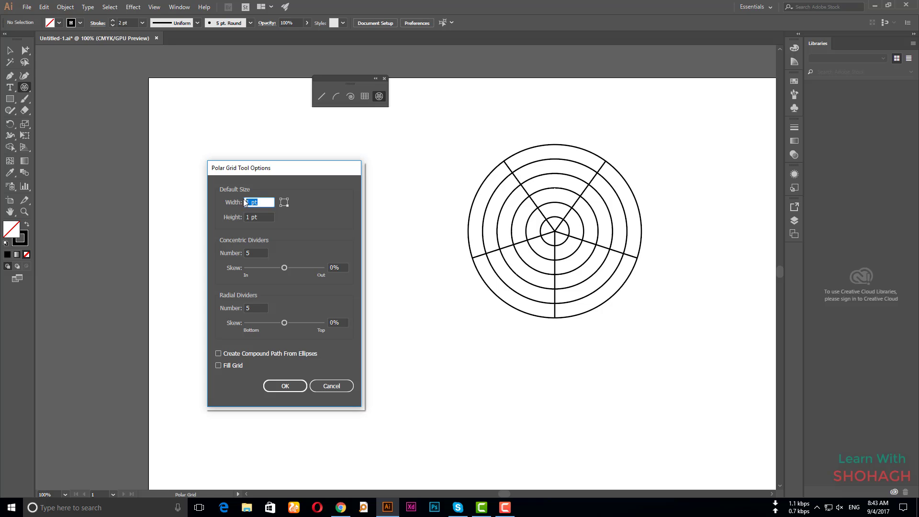
text(60)
key(Tab)
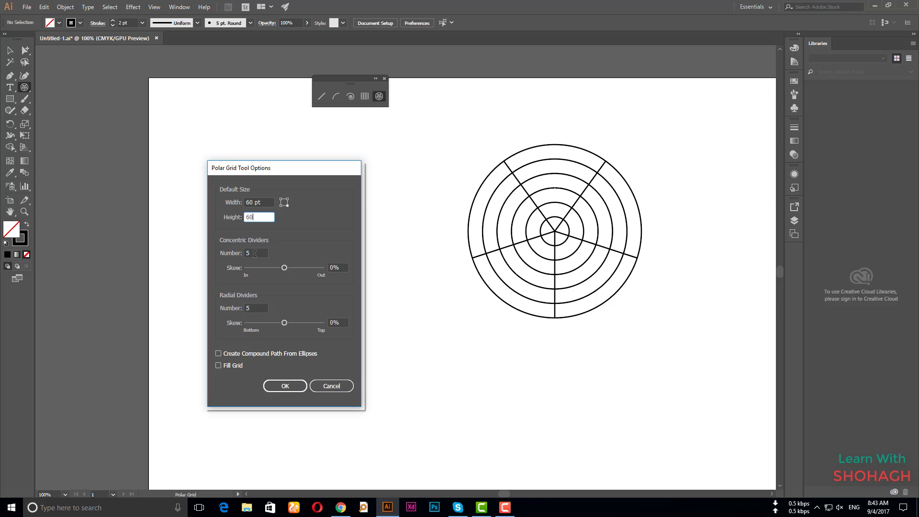
key(Tab)
text(20)
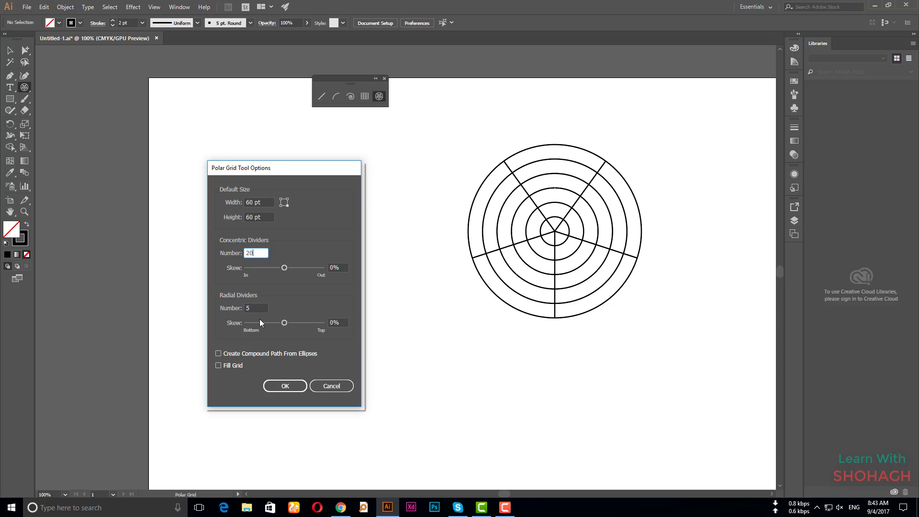
key(Tab)
text(1)
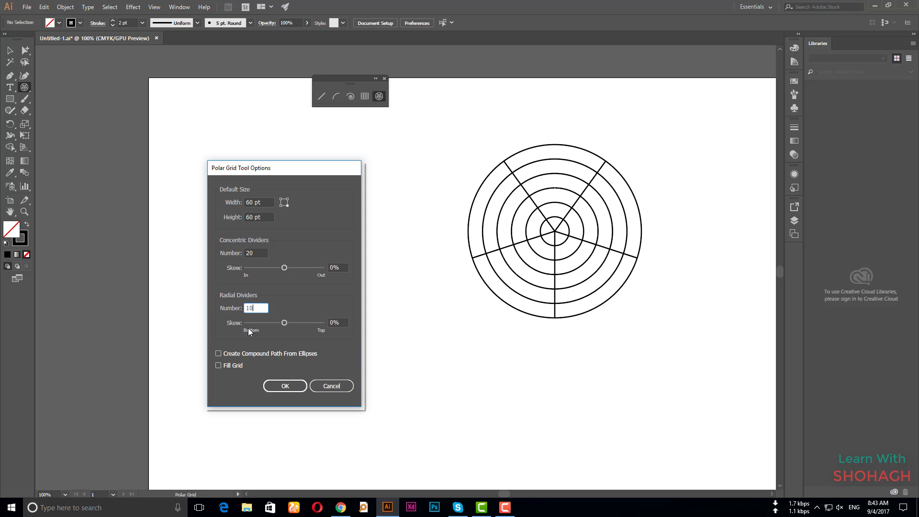
click(284, 386)
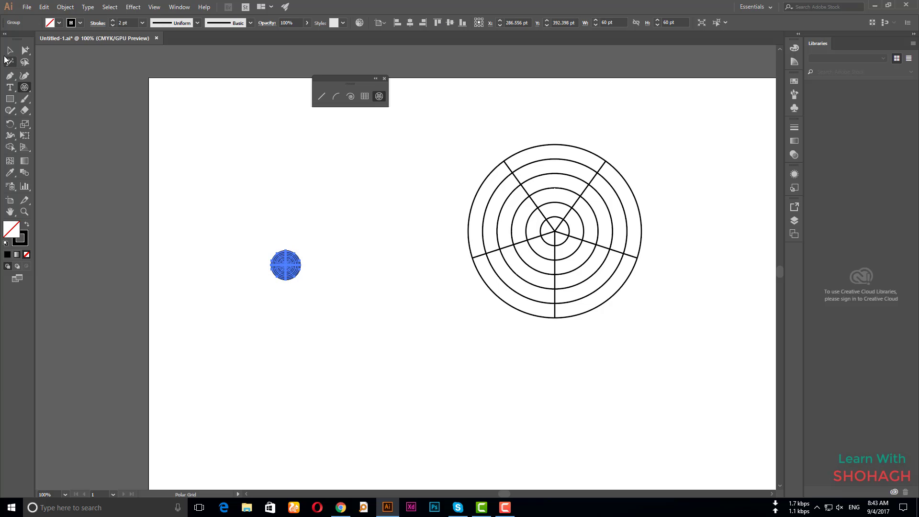
- Zoom in to inspect the small polar grid, then select and delete it
key(v)
click(301, 371)
key(z)
drag(280, 253, 609, 386)
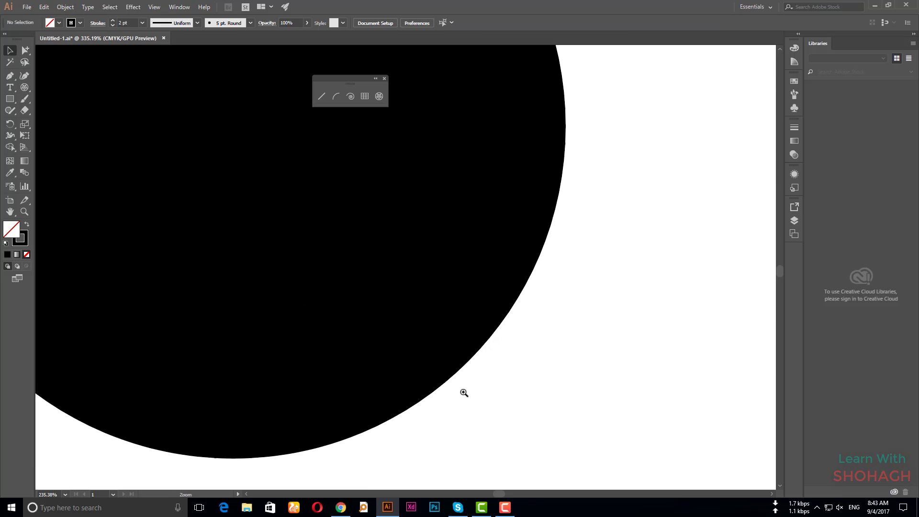
key(ctrl+minus)
key(ctrl+minus)
key(ctrl+minus)
key(ctrl+minus)
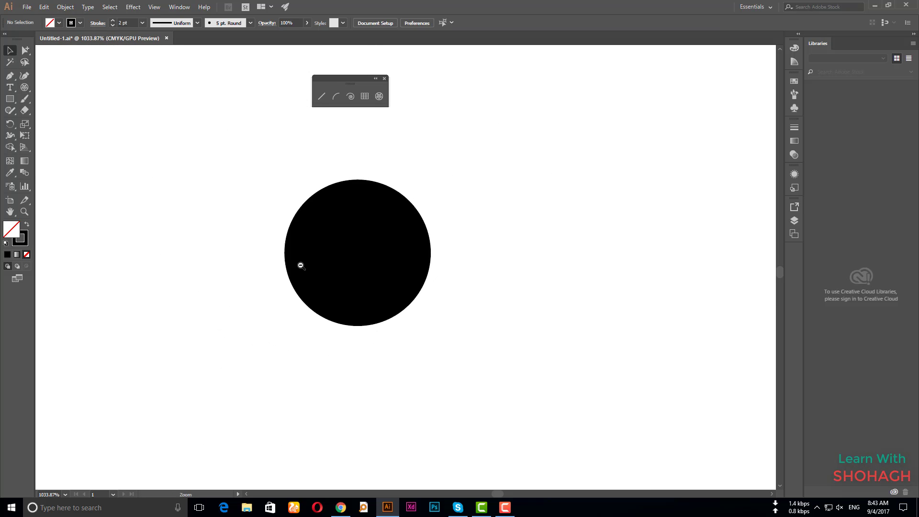
key(v)
click(365, 280)
key(Delete)
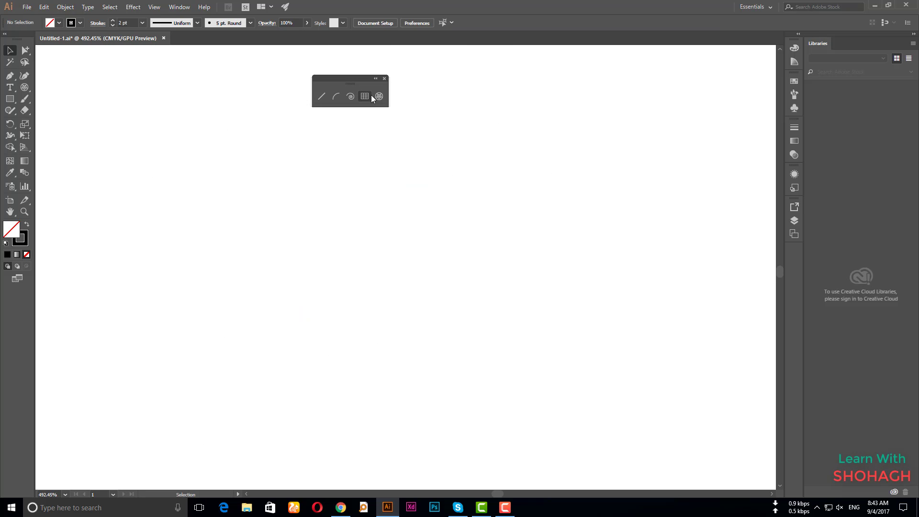
- Create a 300 × 300 pt polar grid with 10 concentric and 20 radial dividers
click(383, 97)
click(383, 293)
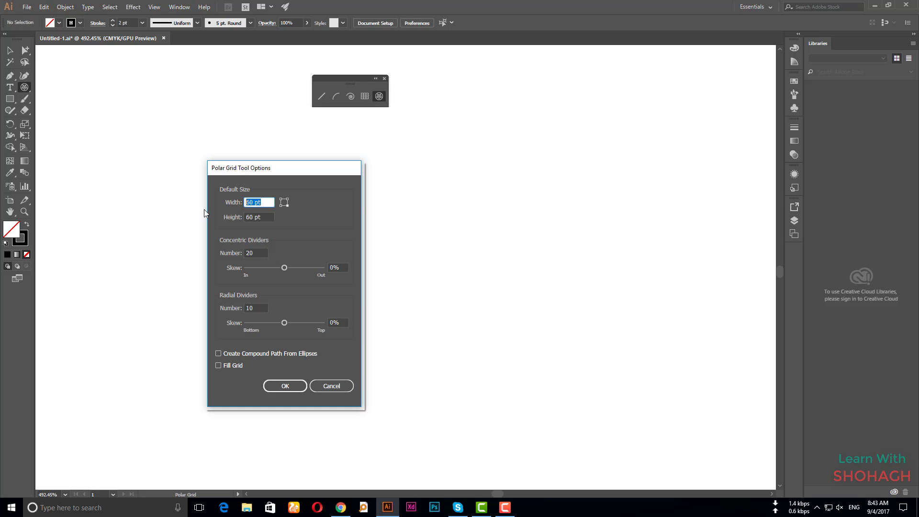
text(300)
key(Tab)
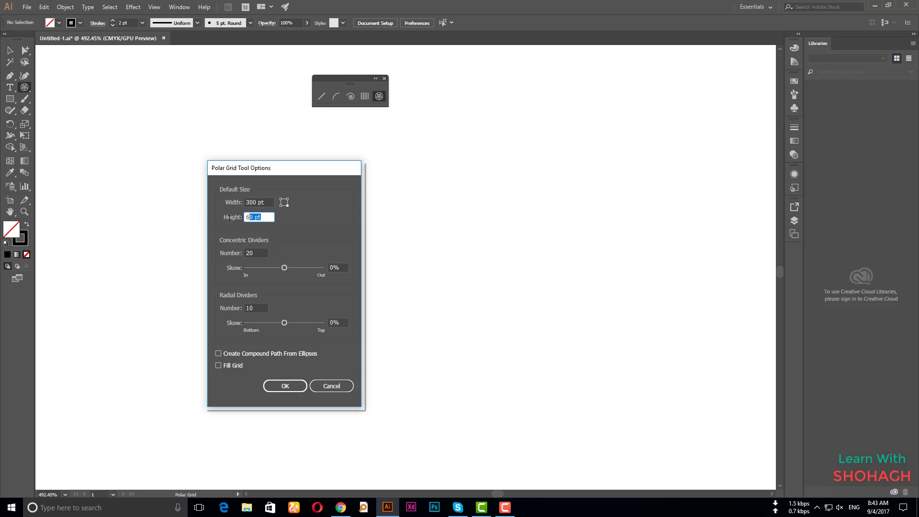
text(300)
key(Tab)
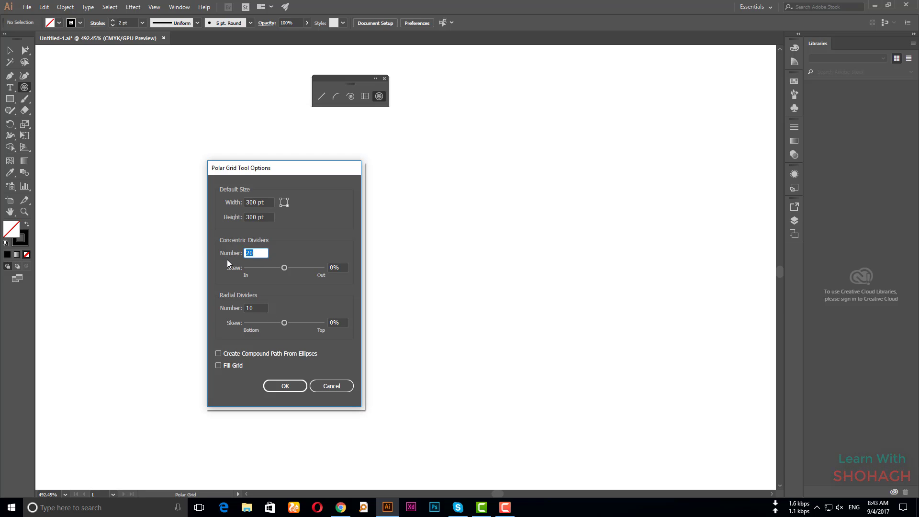
text(10)
click(262, 308)
text(20)
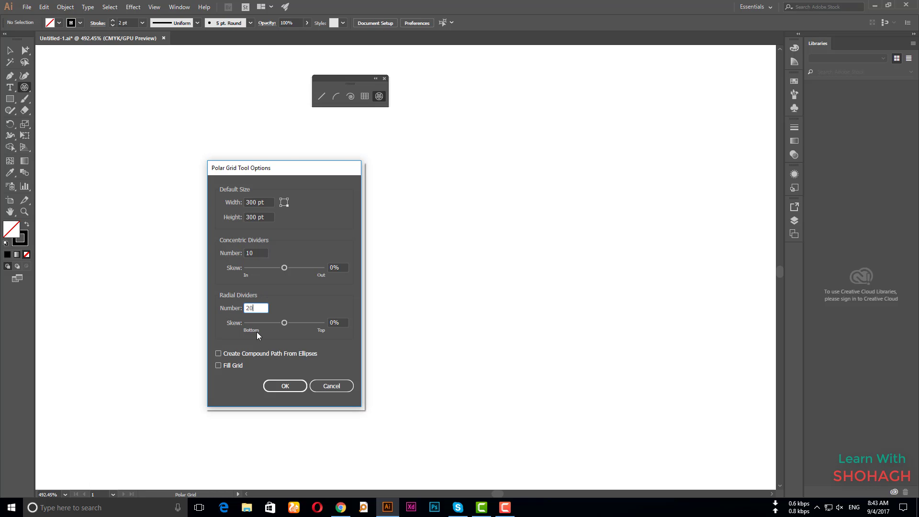
click(285, 386)
- Drag the 300 pt polar grid further right, then select the large polar grid
scroll(561, 312, down, 5)
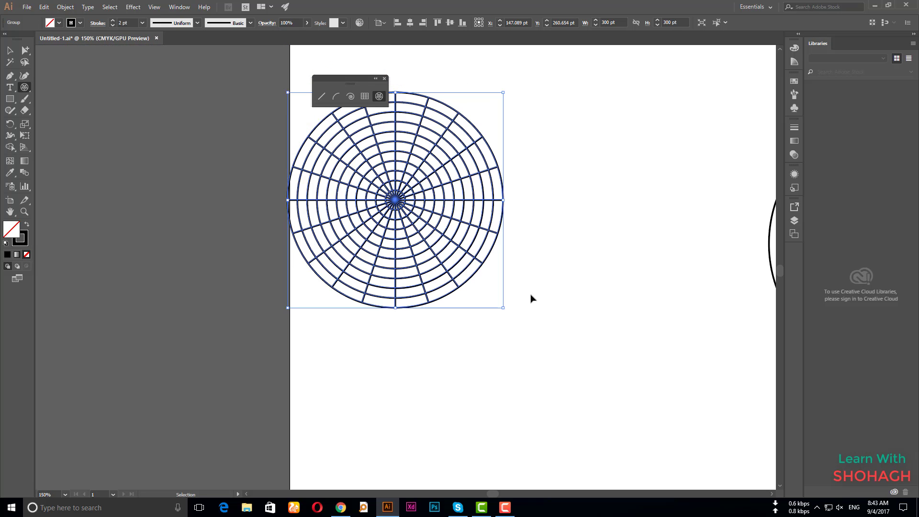
click(9, 50)
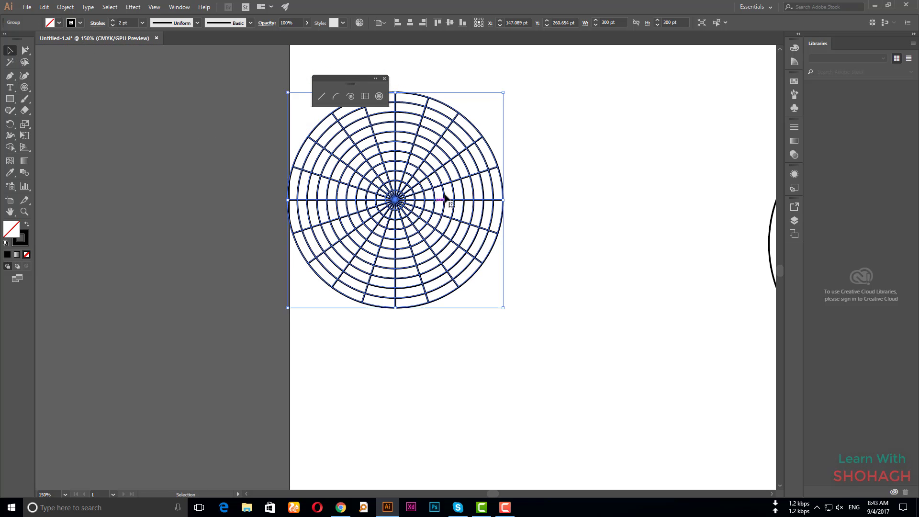
drag(422, 165, 536, 174)
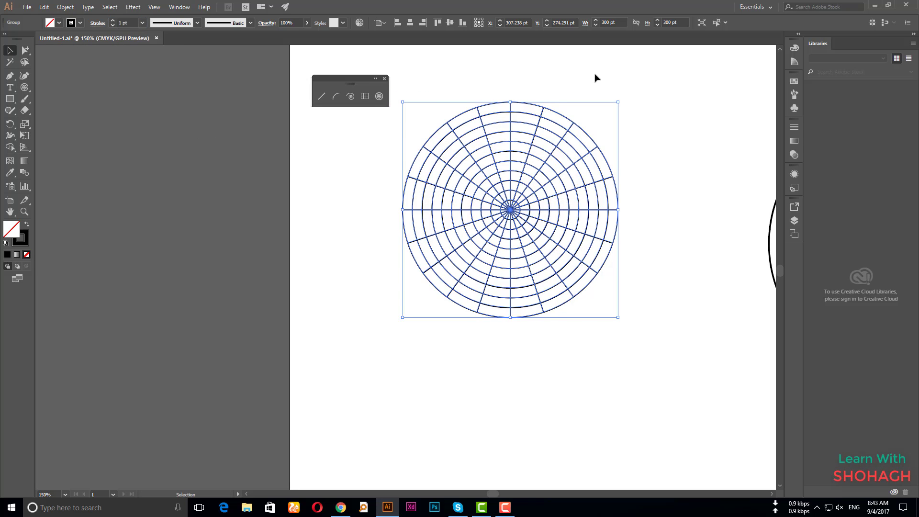
click(540, 106)
scroll(540, 105, up, 2)
scroll(497, 111, down, 1)
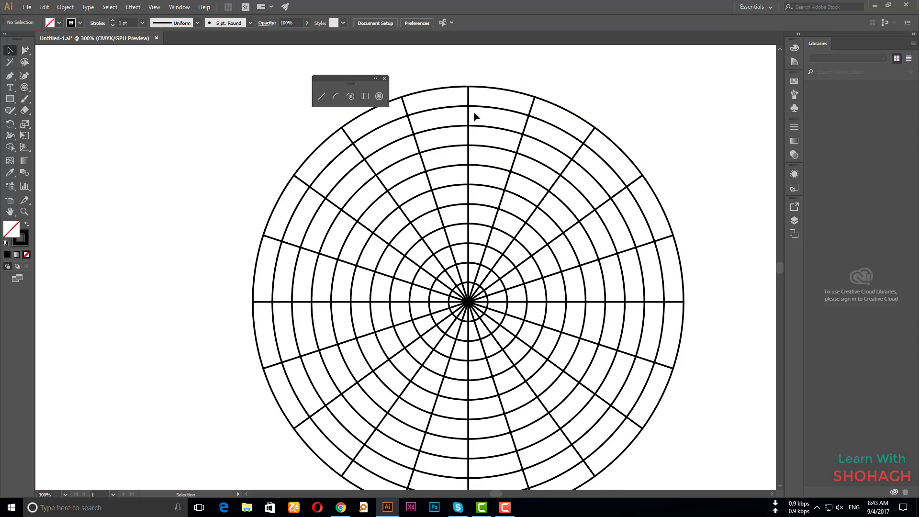
click(468, 96)
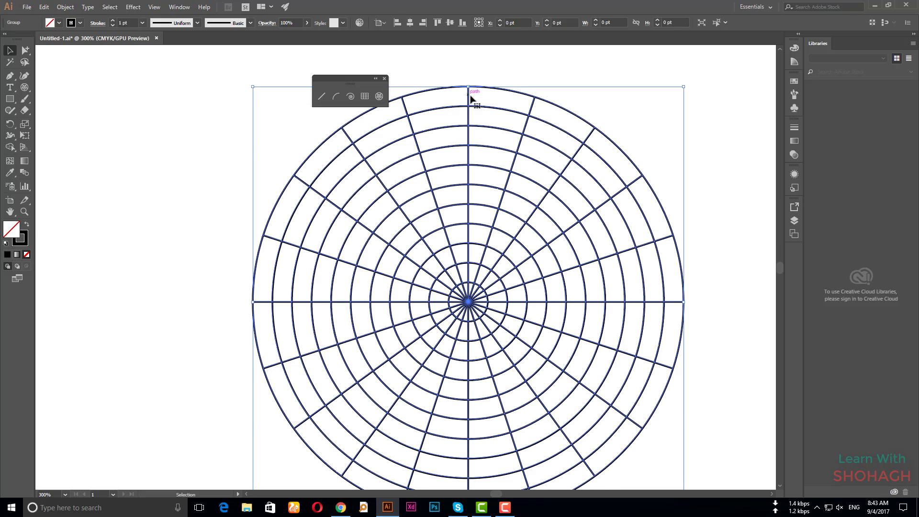
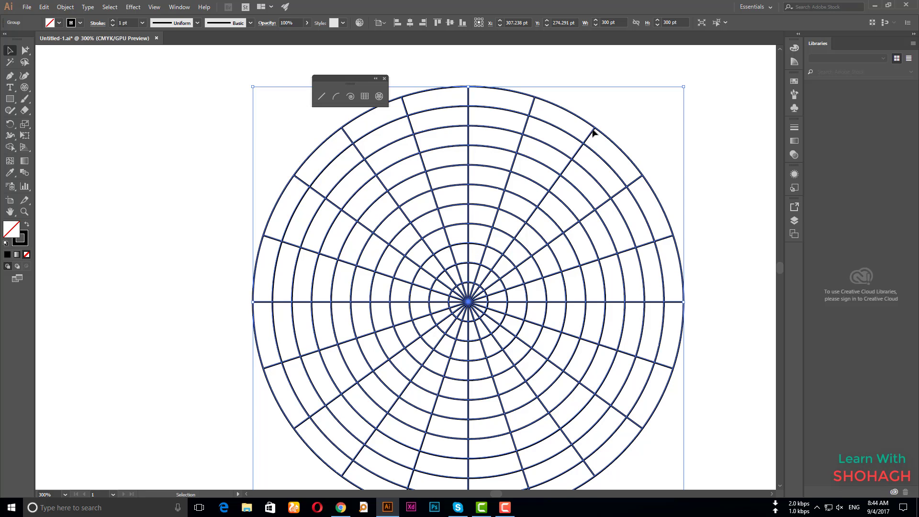
- Deselect the large polar grid and zoom out on the canvas
click(712, 106)
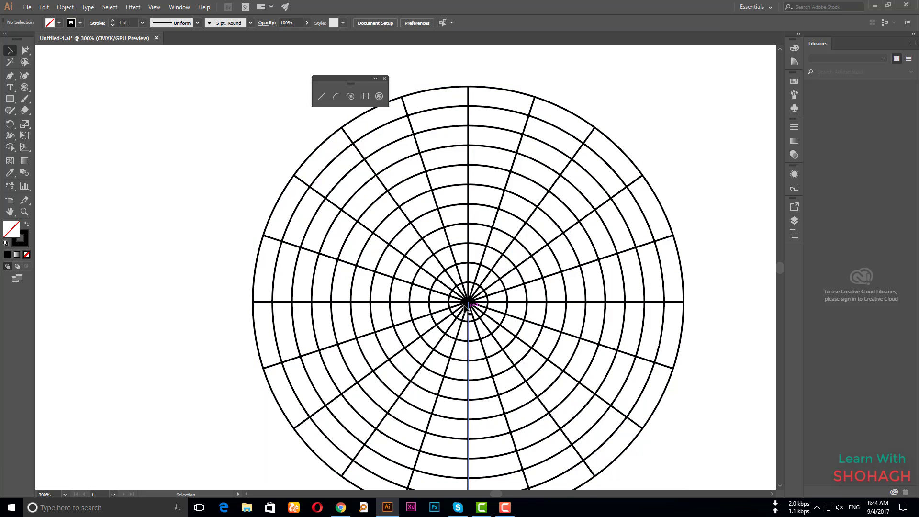
click(498, 271)
alt+scroll(536, 248, down, 2)
click(557, 126)
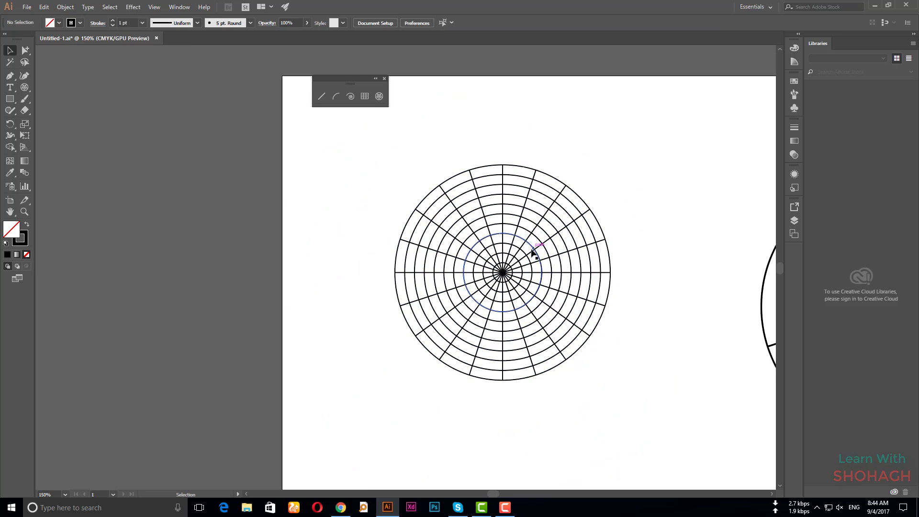
- Try the Ellipse tool, then switch to the Polar Grid tool
click(9, 99)
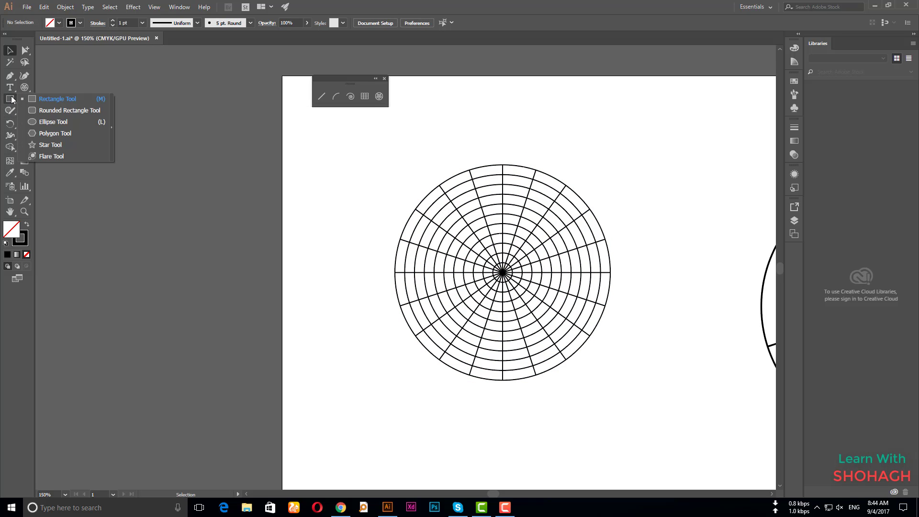
click(48, 125)
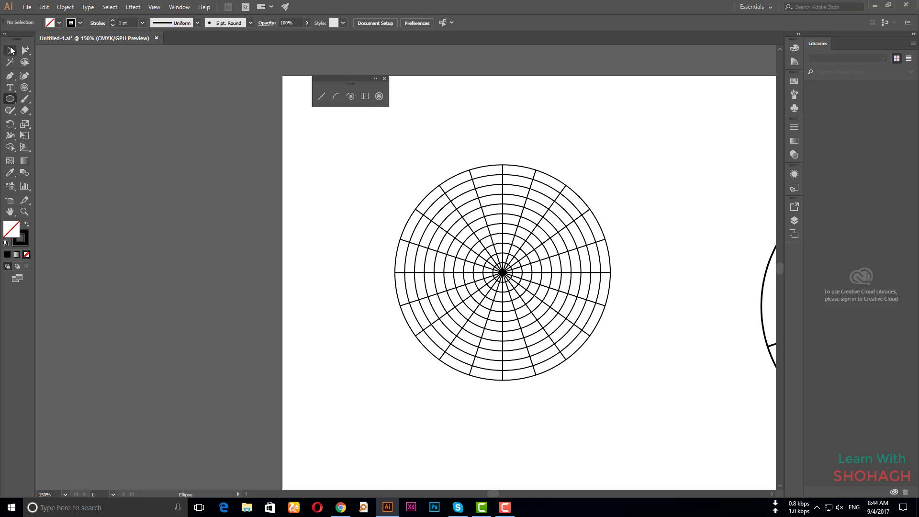
click(10, 50)
click(379, 96)
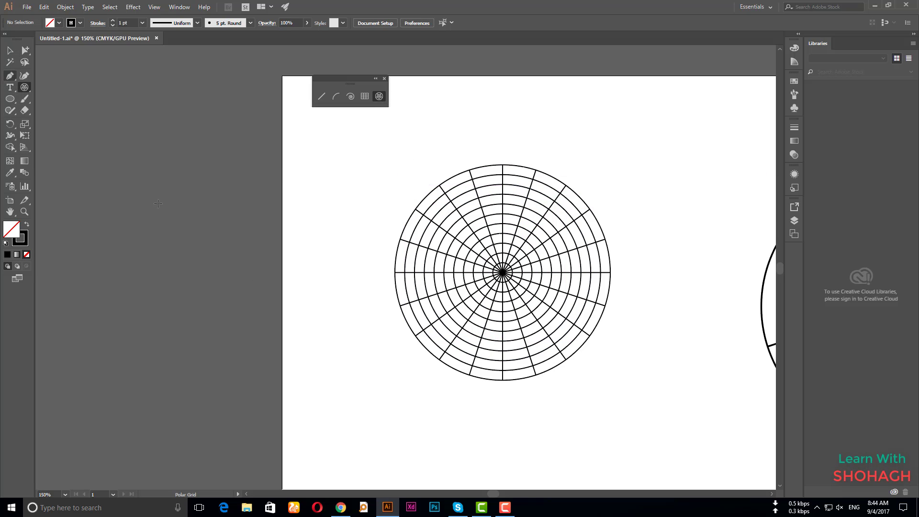
scroll(478, 355, down, 4)
- Create a 300 pt polar grid with 8 concentric dividers
scroll(506, 391, down, 3)
click(507, 391)
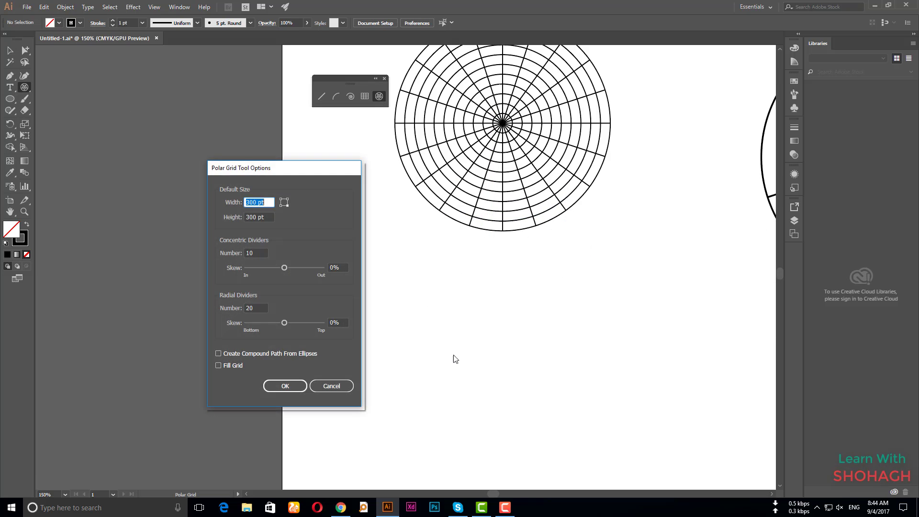
click(259, 253)
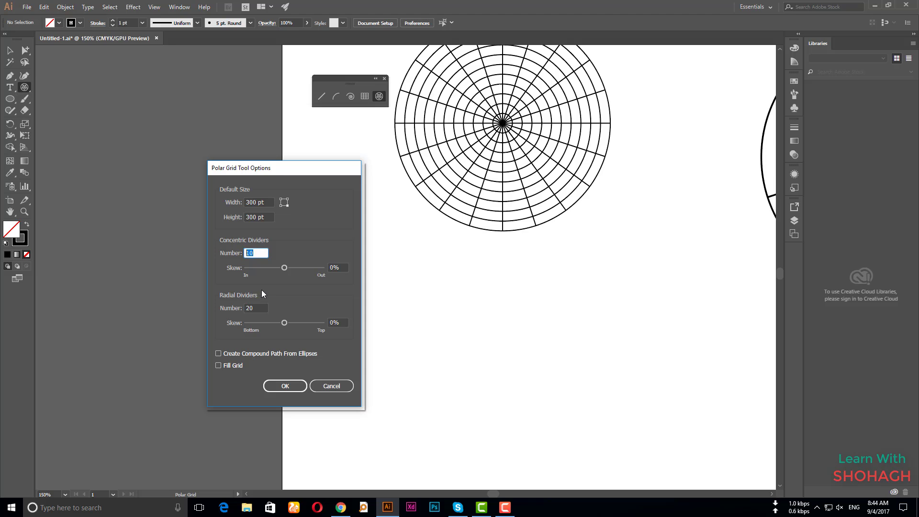
text(8)
click(286, 382)
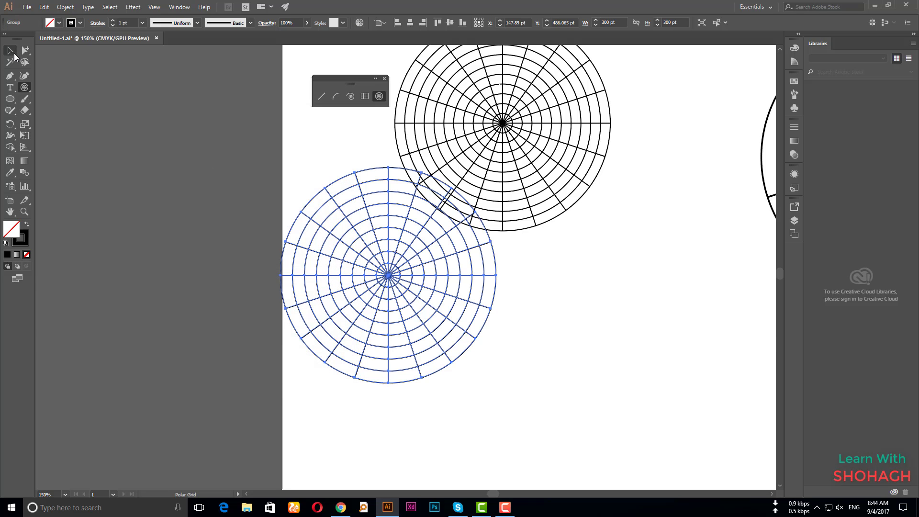
- Move the new grid below and right of the first grid, then deselect it
click(11, 51)
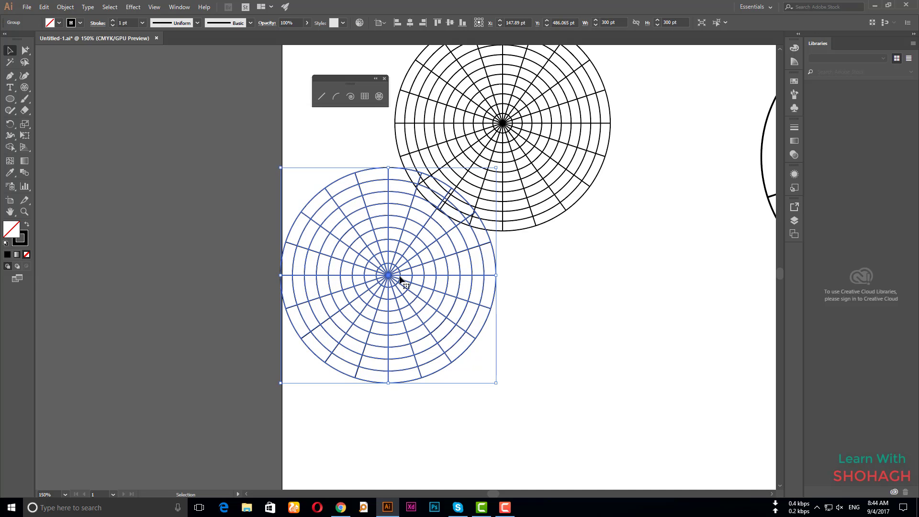
drag(397, 279, 612, 362)
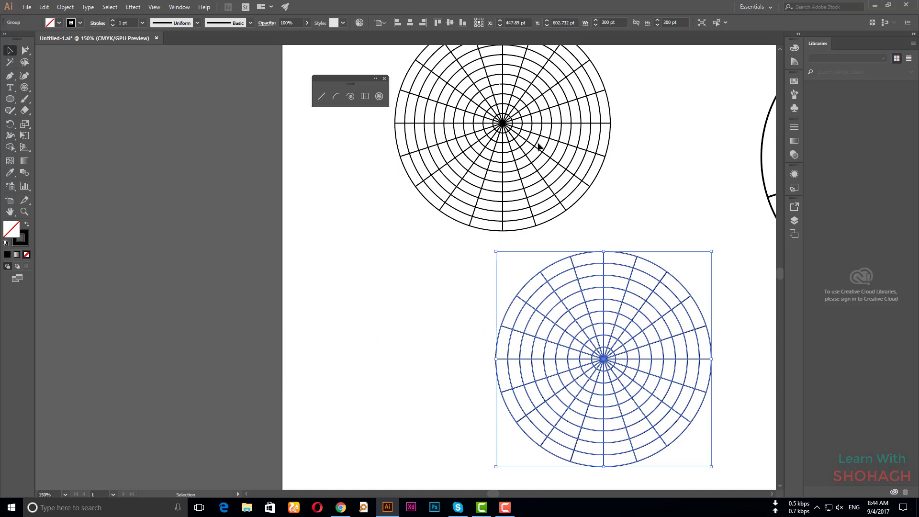
click(636, 219)
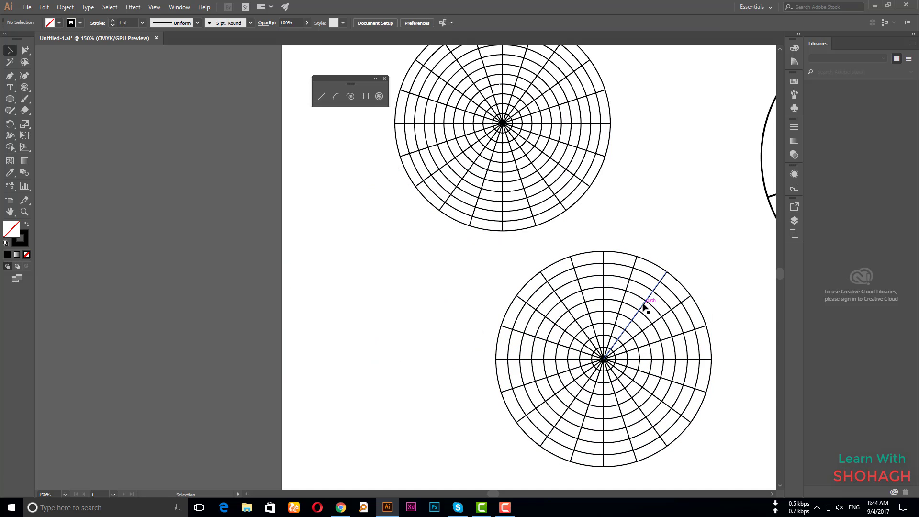
scroll(622, 304, up, 1)
scroll(613, 292, up, 1)
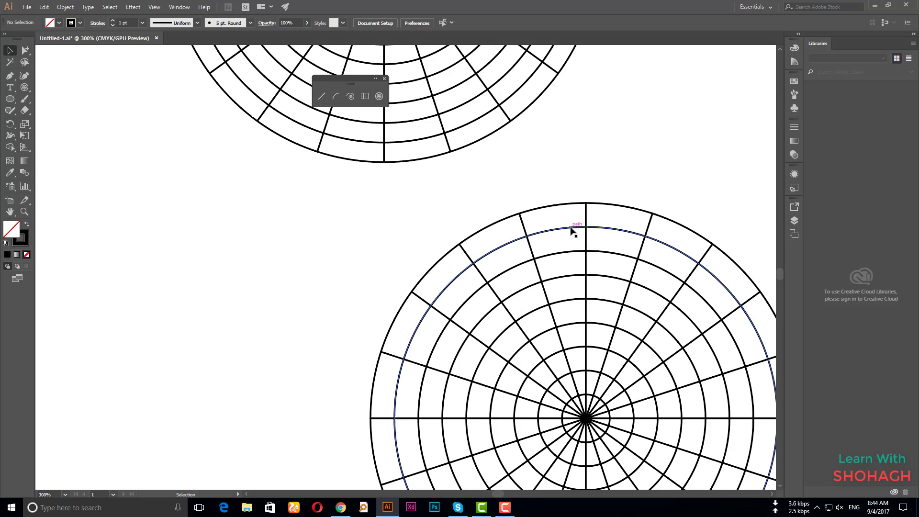
click(573, 232)
scroll(579, 253, down, 2)
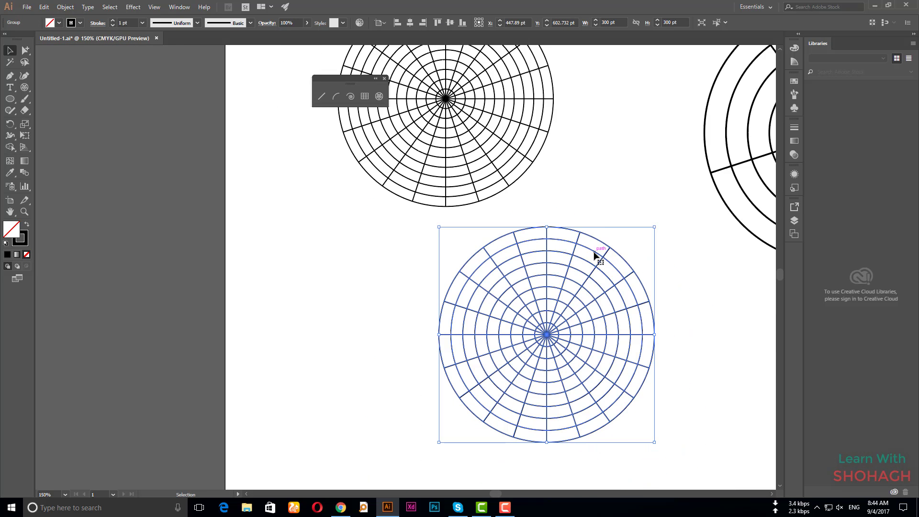
click(614, 185)
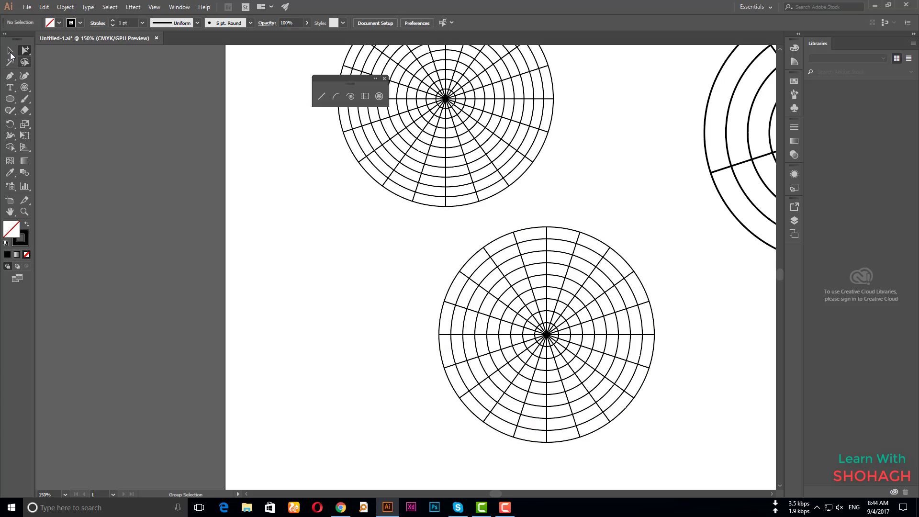
- Delete the lower polar grid
key(v)
click(568, 352)
key(Delete)
- Create a new 300 pt polar grid with 6 concentric dividers
click(378, 96)
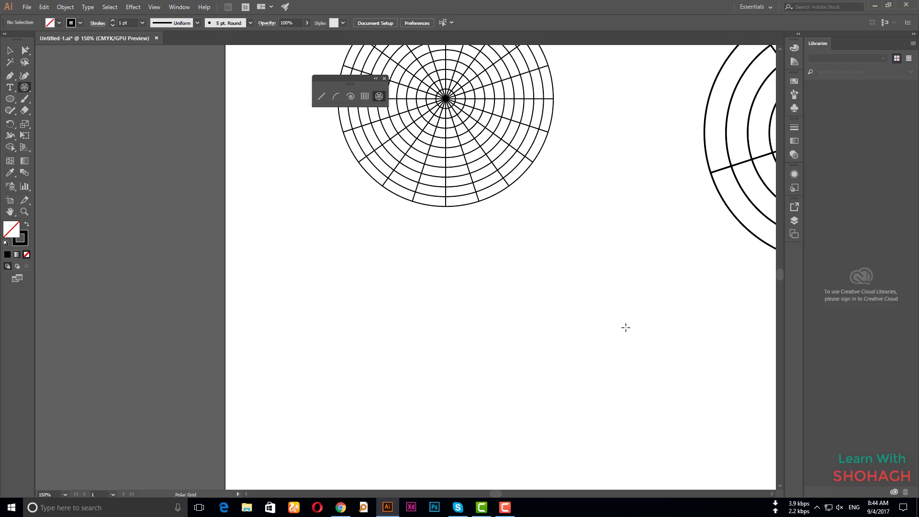
click(540, 307)
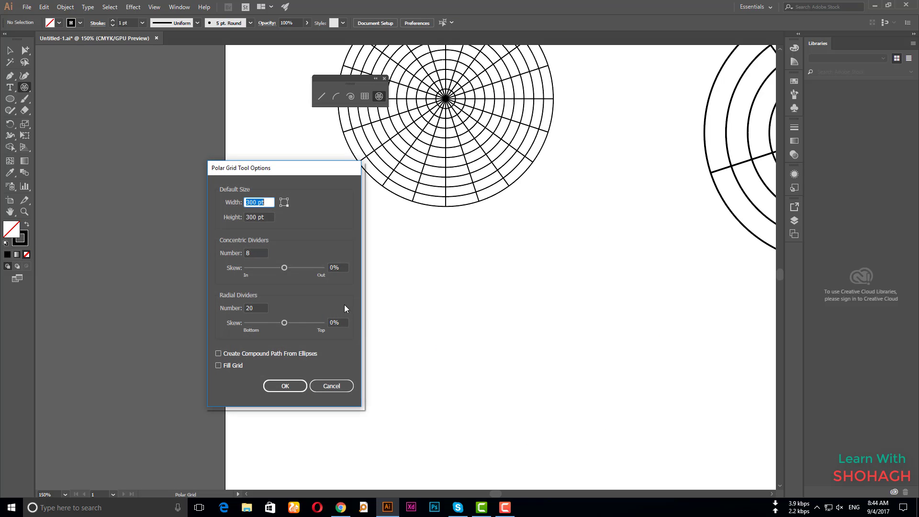
click(249, 254)
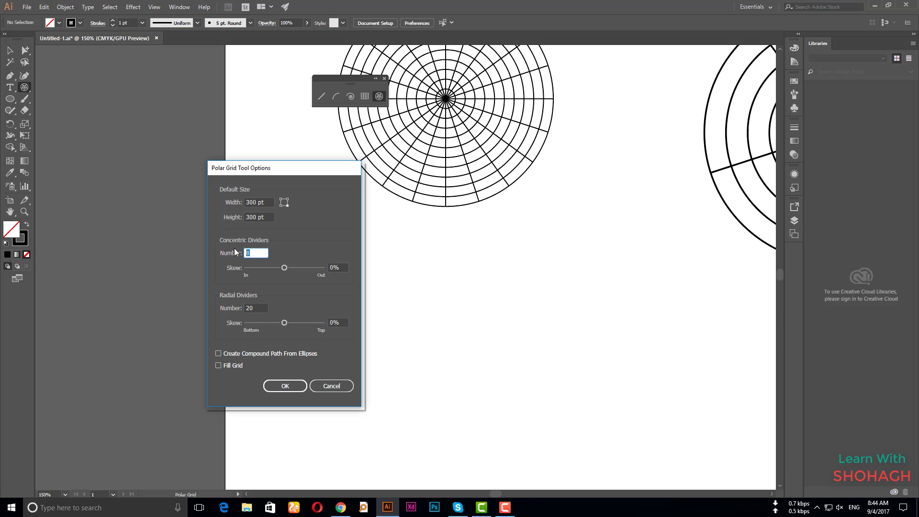
text(6)
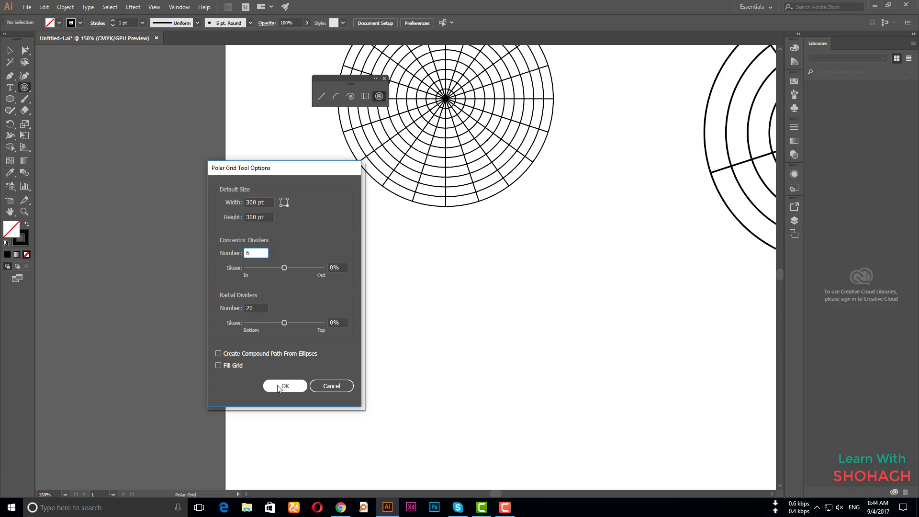
click(284, 386)
- Drag the new grid to the lower right of the page
key(v)
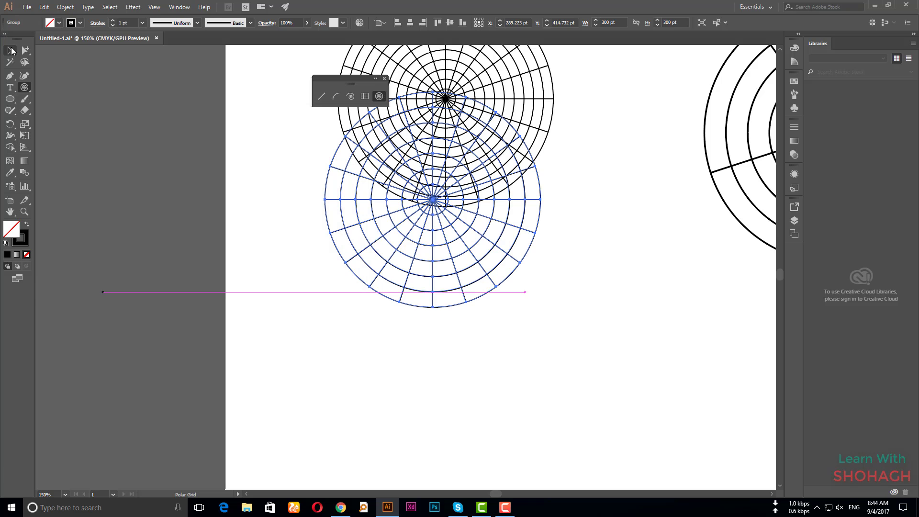
drag(428, 210, 625, 350)
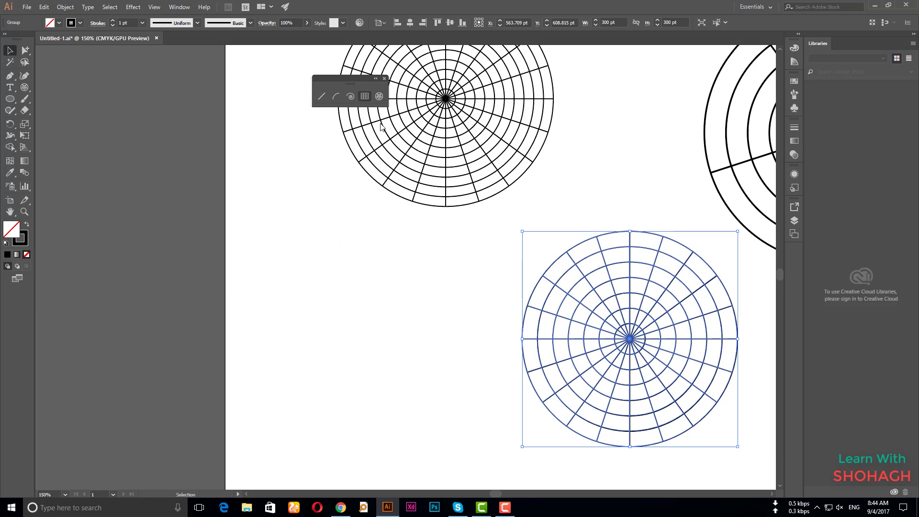
click(592, 130)
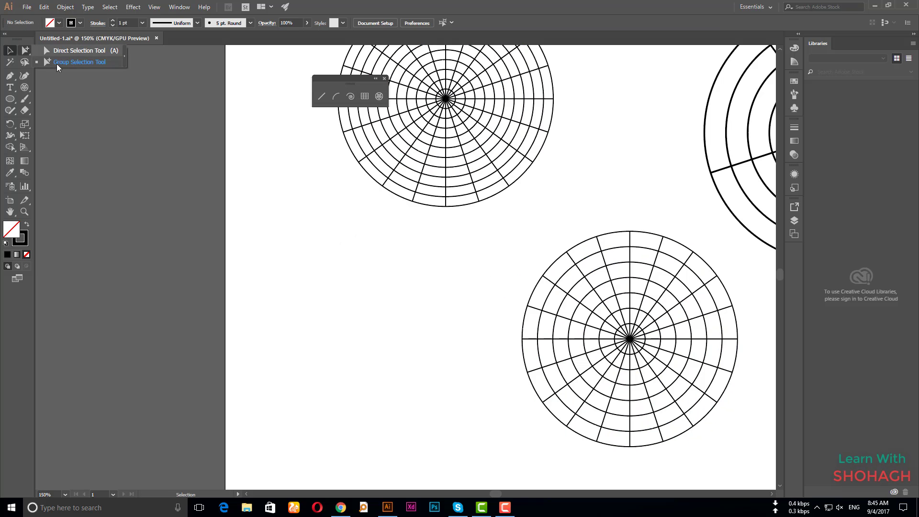
- Scale the lower grid's outermost circle uniformly to 135% using Transform > Scale
drag(25, 48, 62, 64)
click(613, 249)
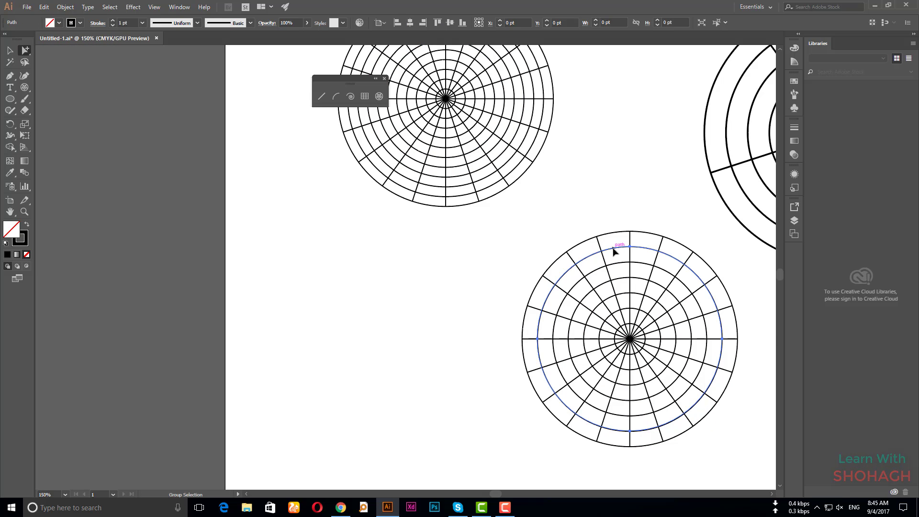
right_click(614, 250)
mouse_move(643, 387)
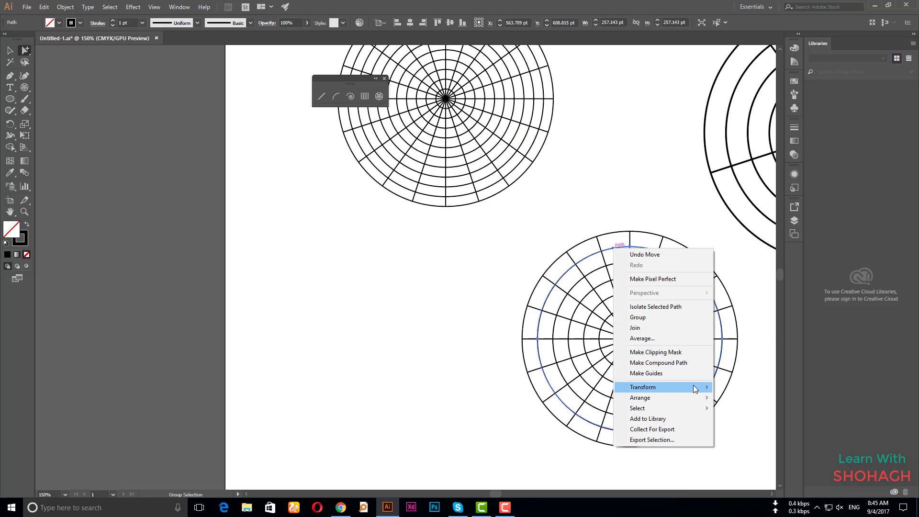
click(737, 432)
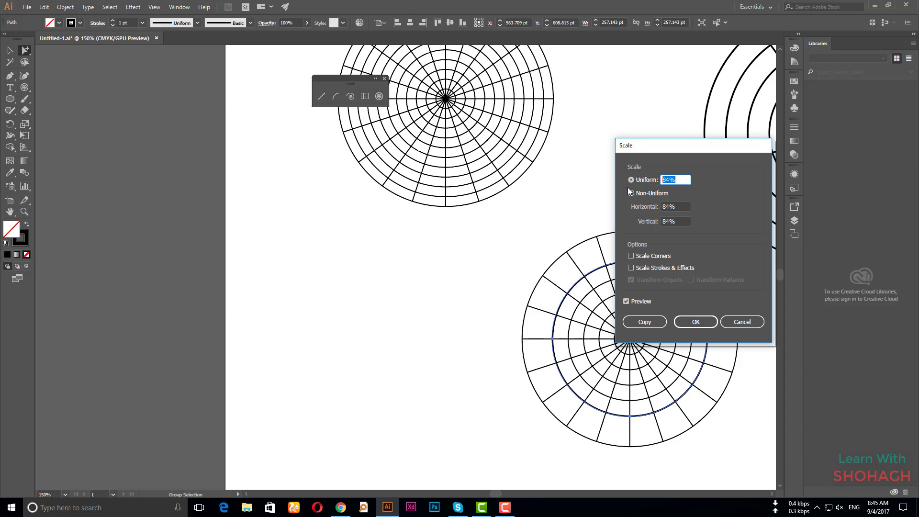
text(130)
click(642, 300)
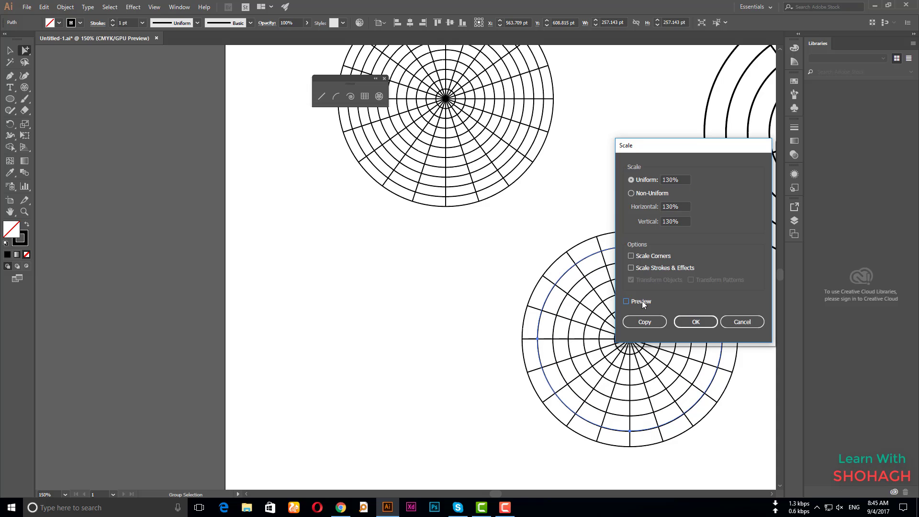
click(642, 300)
click(679, 177)
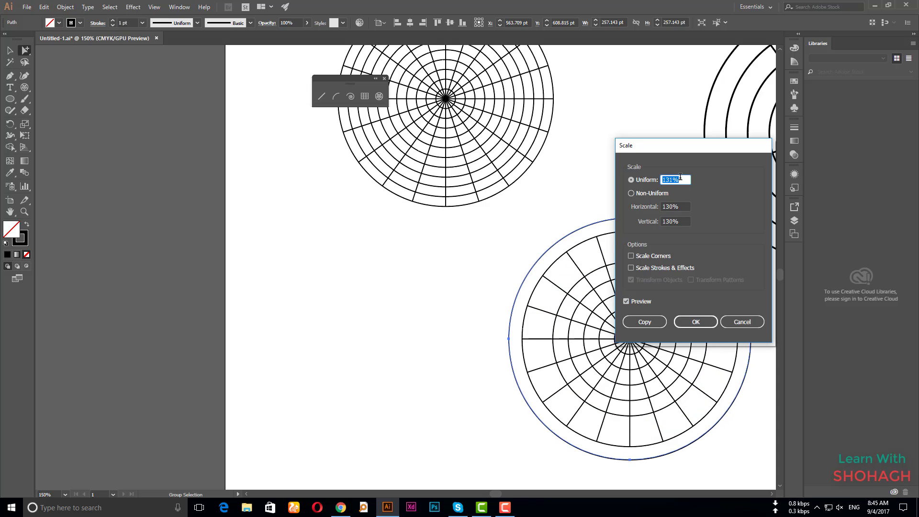
key(Up)
key(Up)
key(Up)
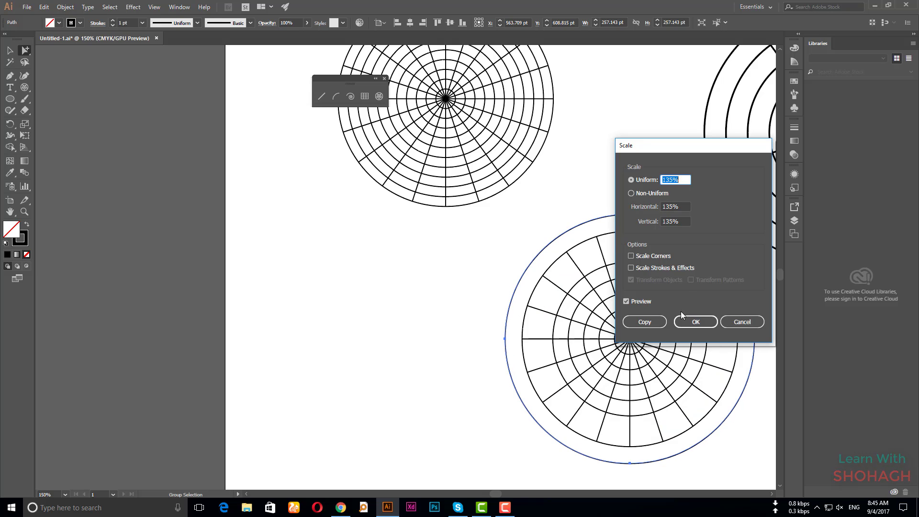
click(691, 321)
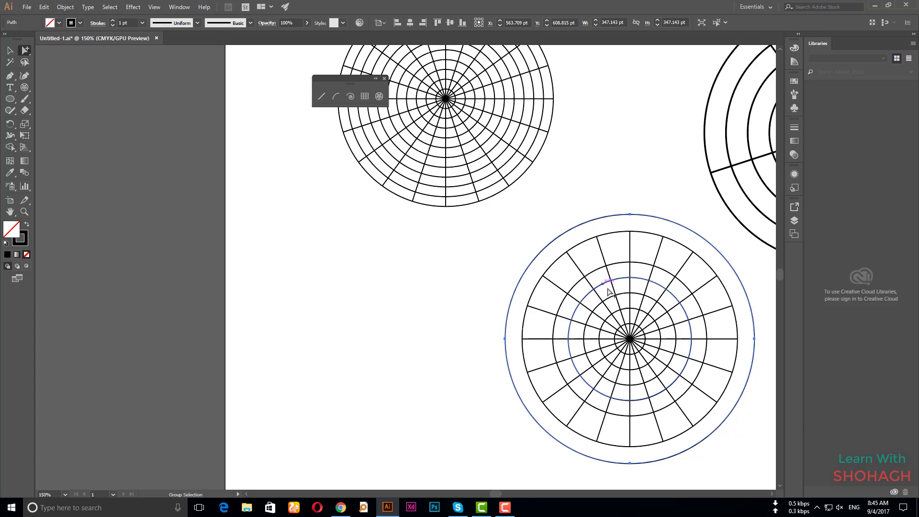
click(605, 285)
- Scale an inner ring of the lower grid to 110%
right_click(604, 284)
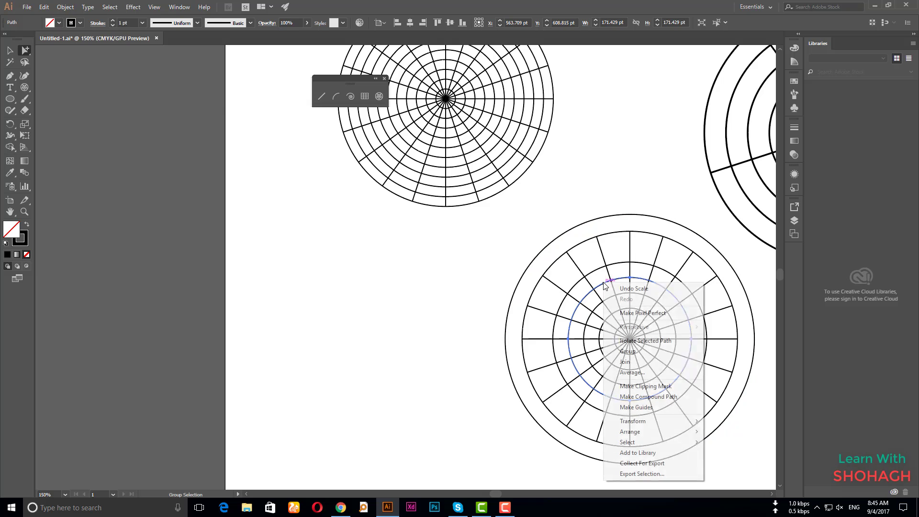
mouse_move(650, 420)
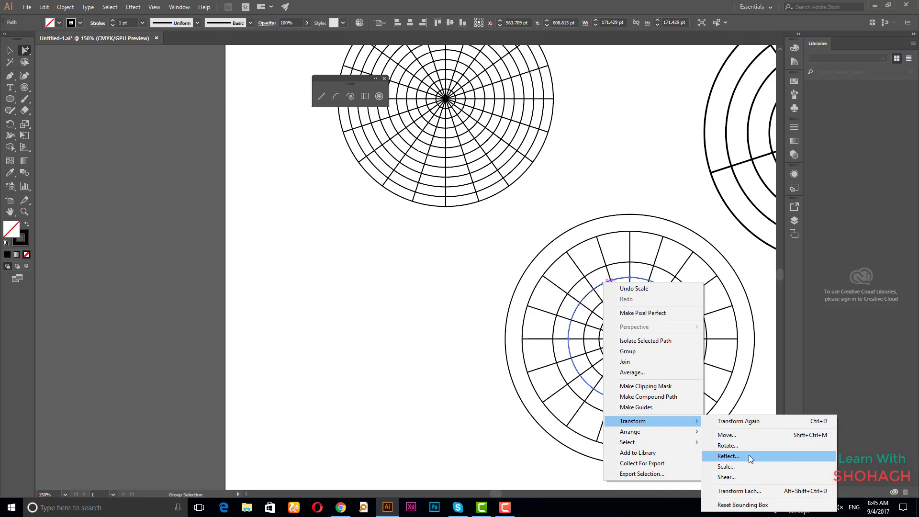
click(748, 465)
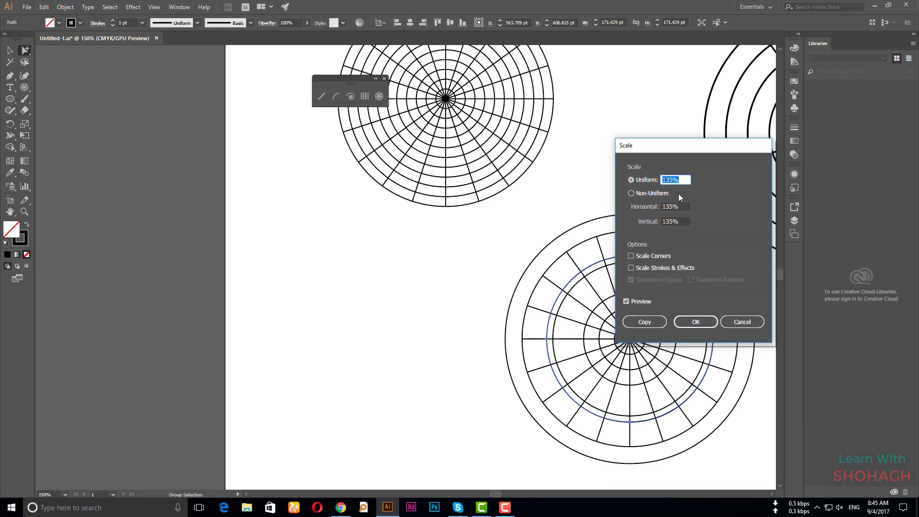
key(Down)
key(Down)
key(Down)
key(Down)
key(Down)
key(Down)
key(Down)
key(Down)
key(Down)
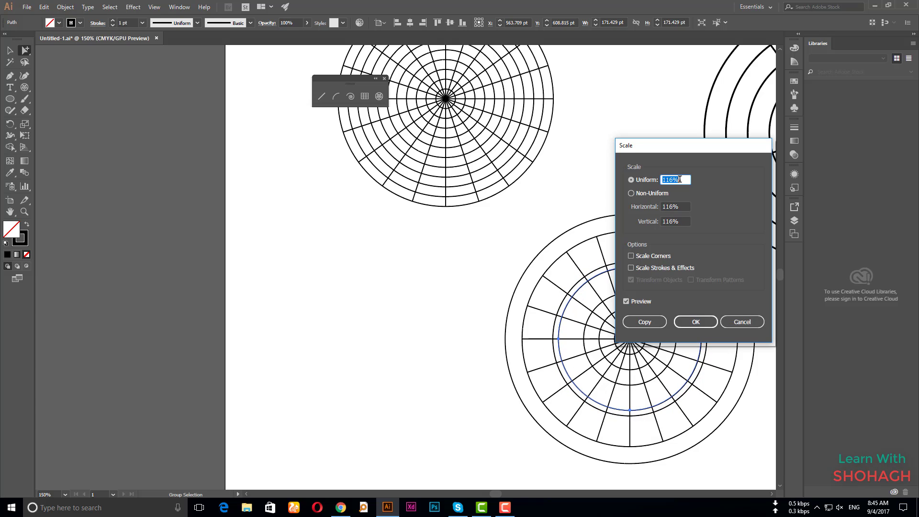
key(Down)
key(Down)
key(Down)
key(Down)
key(Down)
key(Down)
key(Down)
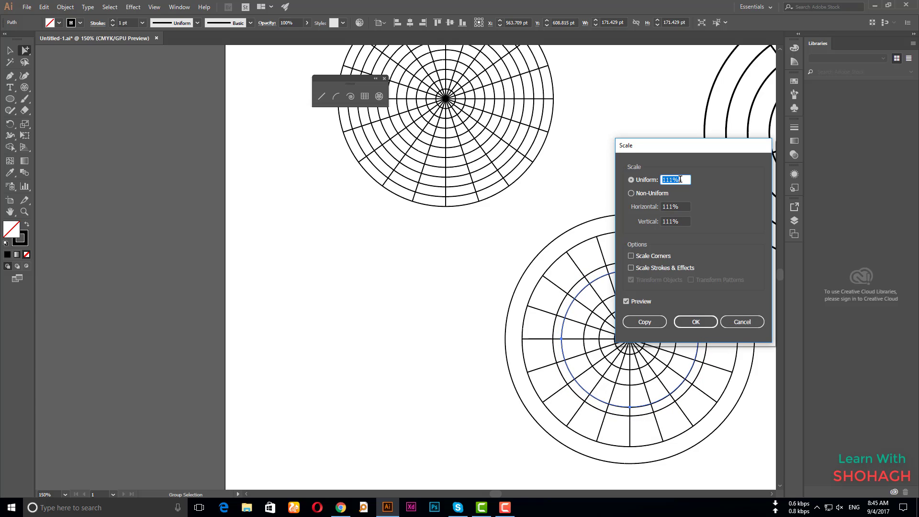
key(Down)
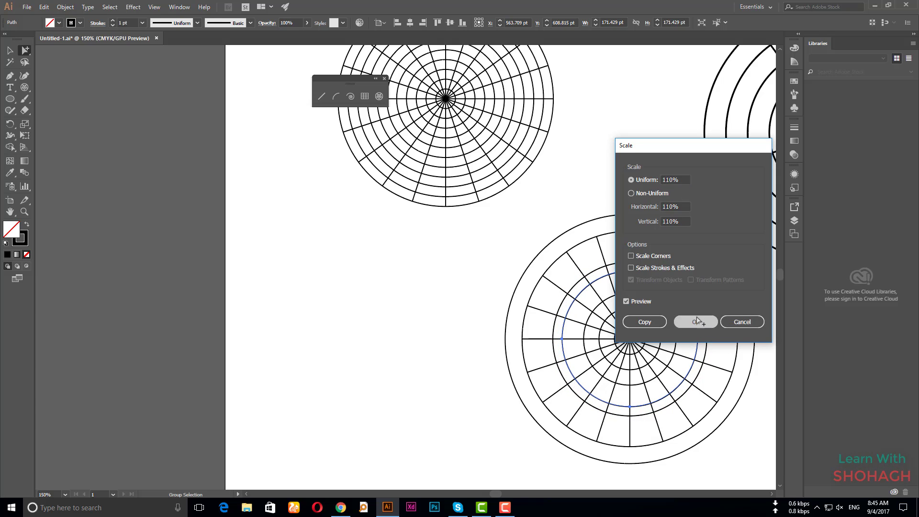
click(702, 323)
scroll(658, 334, up, 2)
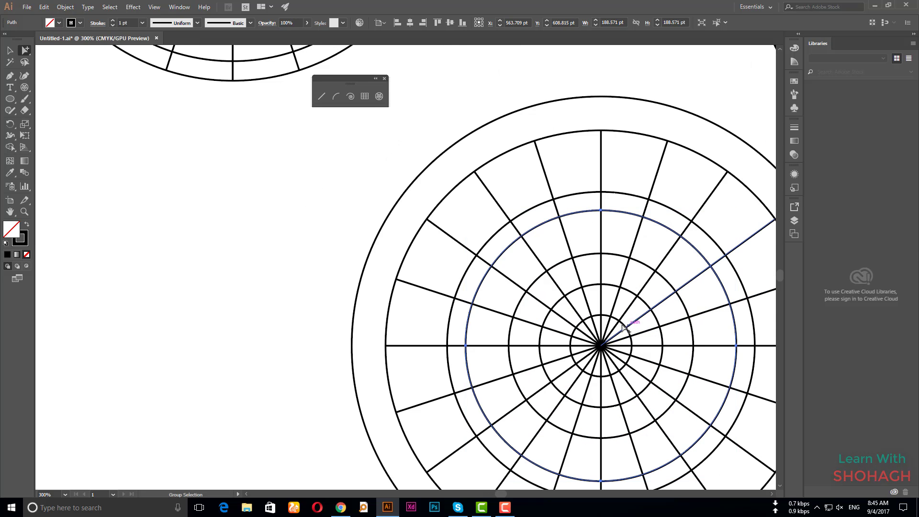
- Scale a middle ring of the lower grid to 122%
right_click(593, 284)
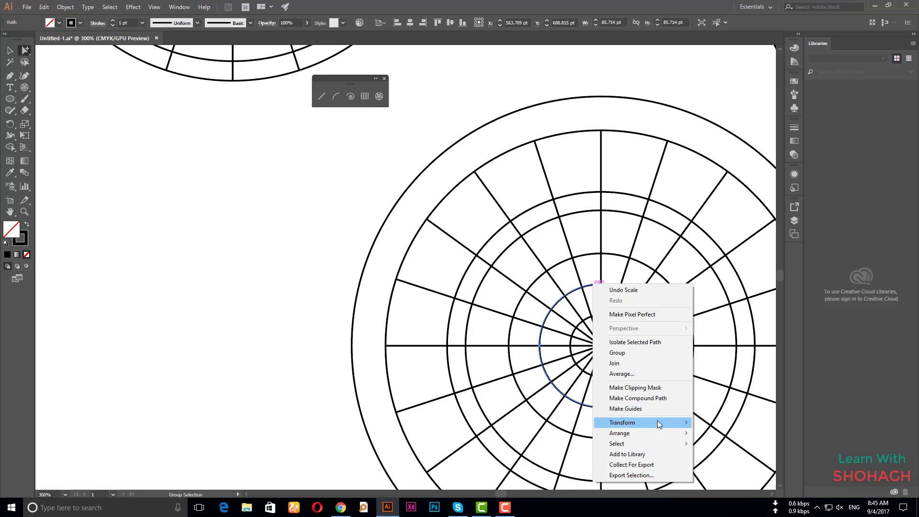
mouse_move(622, 422)
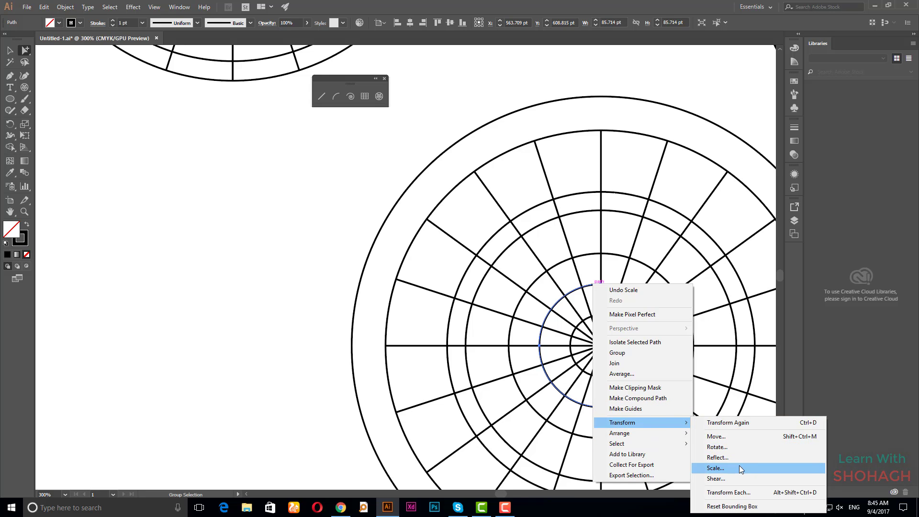
click(740, 468)
key(Up)
key(Up)
key(Up)
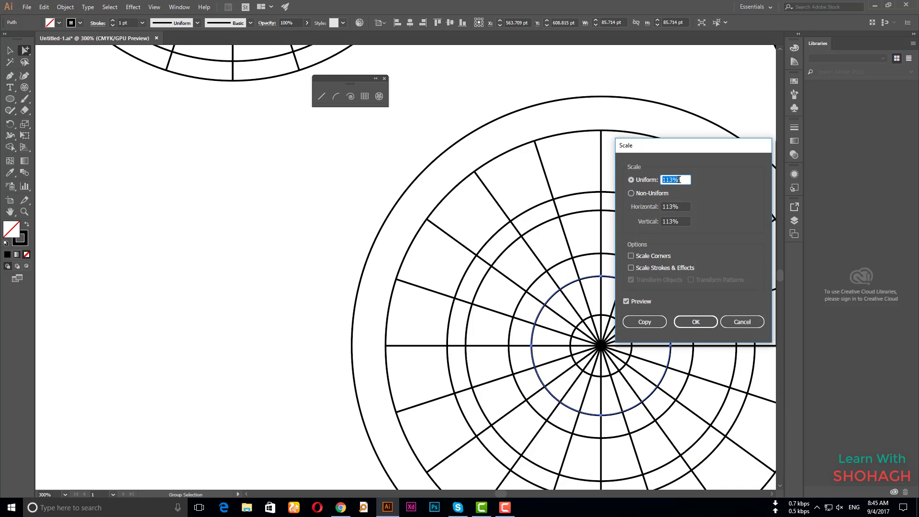
key(Up)
key(Up)
key(Up)
key(Up)
key(Up)
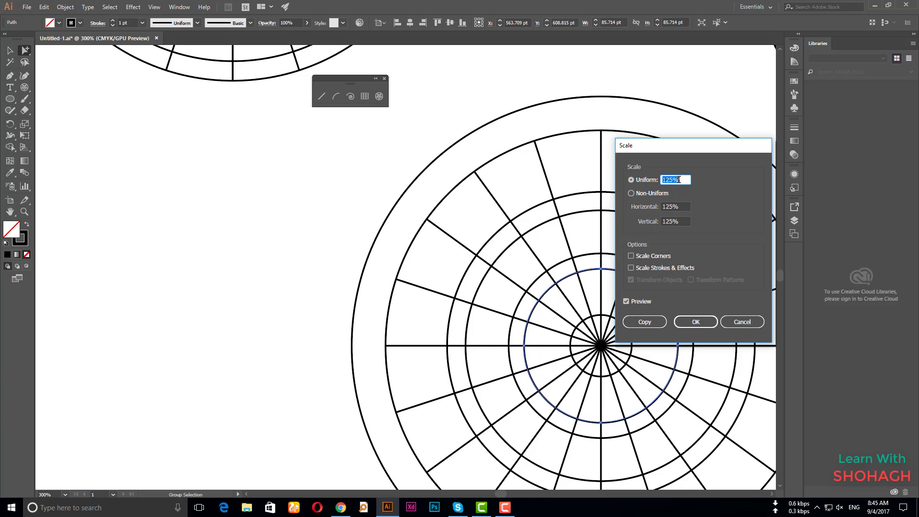
key(Down)
key(Down)
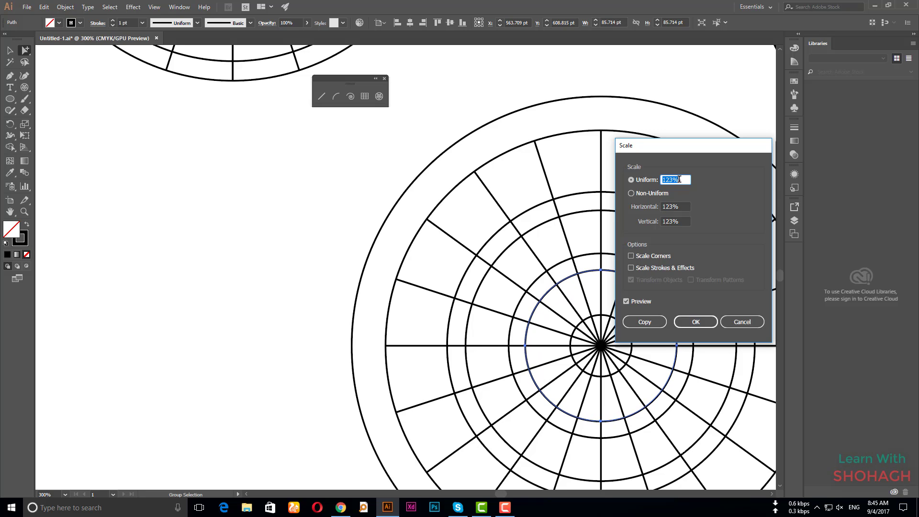
key(Down)
click(695, 321)
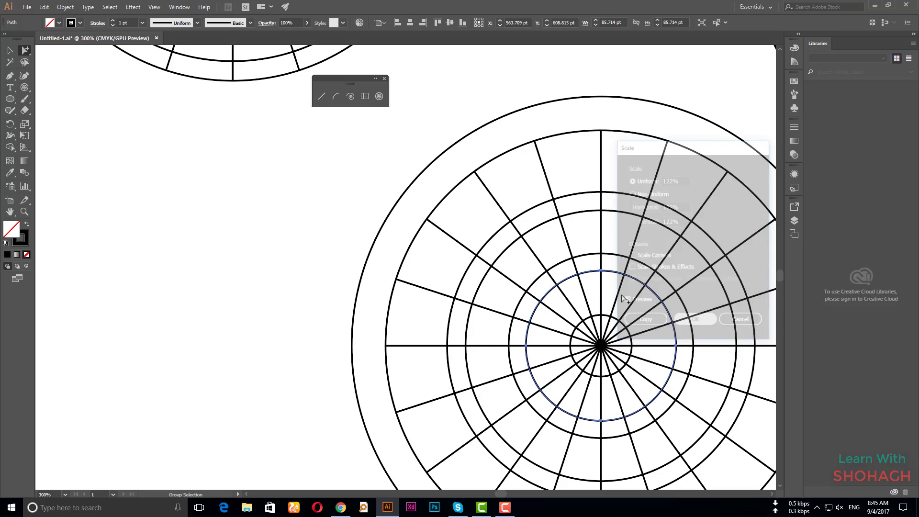
- Deselect the scaled rings and review the grid's new ring spacing
click(10, 50)
click(229, 228)
scroll(412, 259, down, 2)
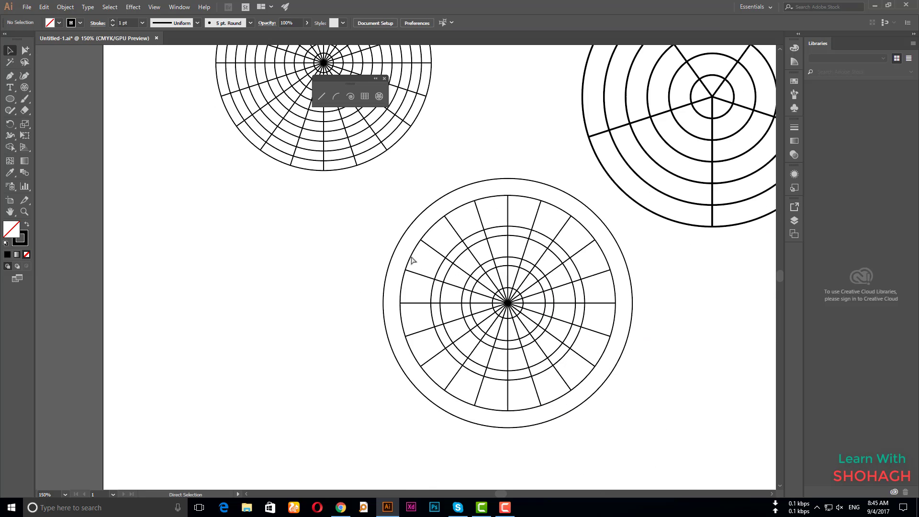
scroll(520, 323, up, 3)
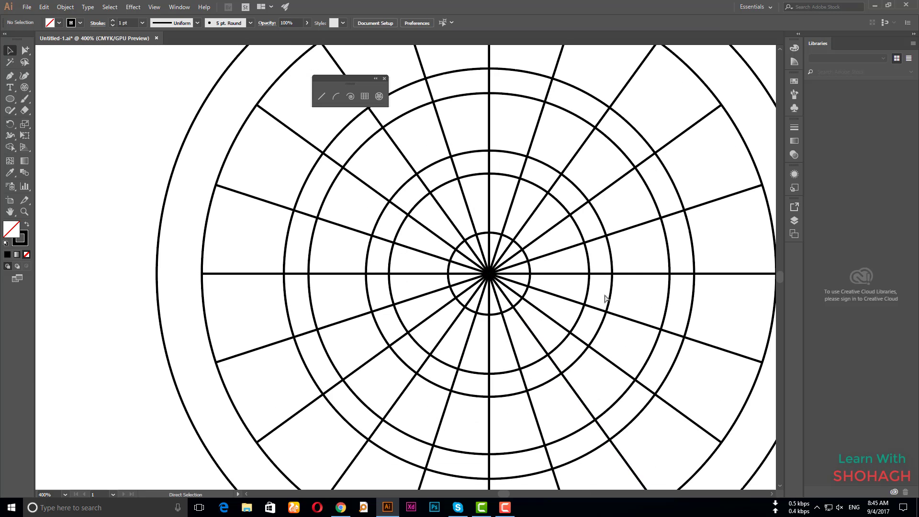
scroll(606, 299, down, 5)
scroll(565, 268, up, 3)
scroll(526, 267, down, 1)
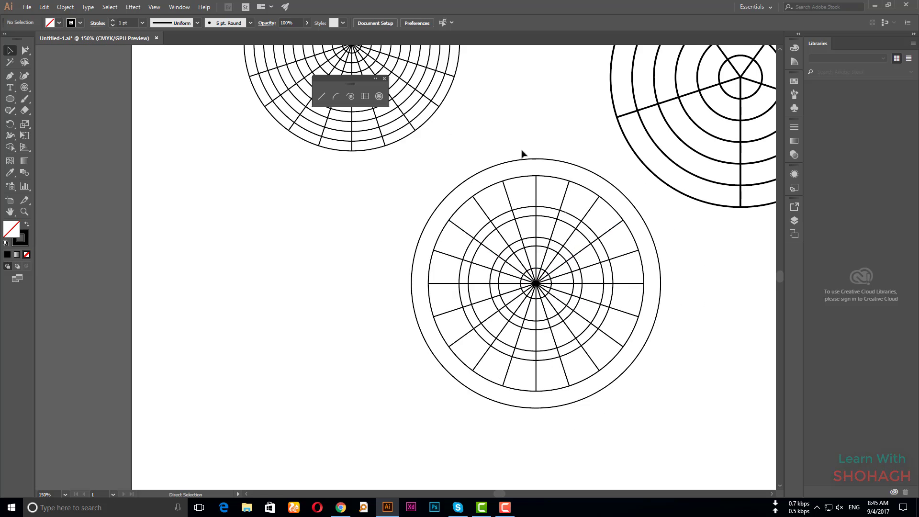
click(555, 162)
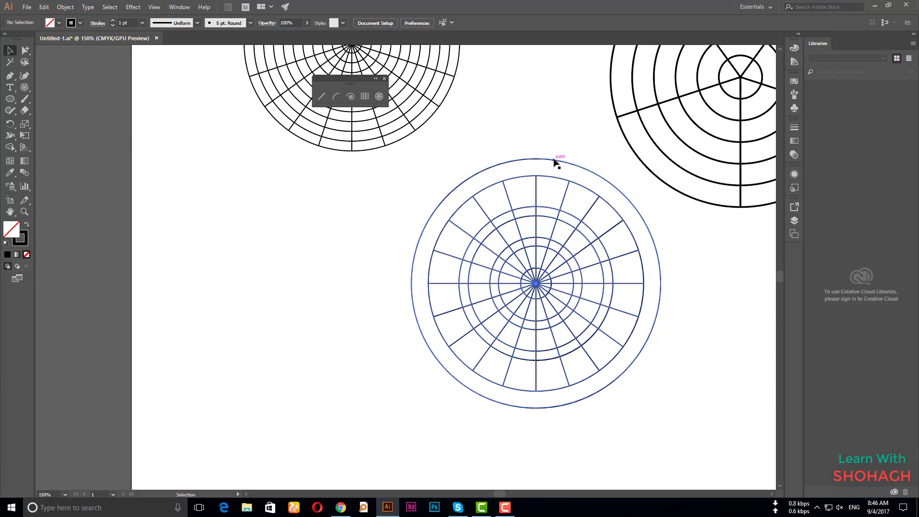
click(540, 118)
key(v)
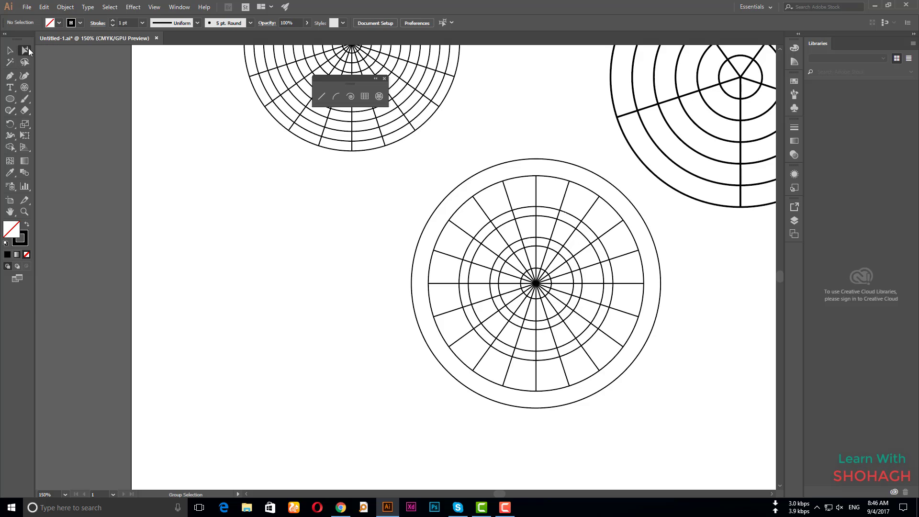
- Add a 78% scaled copy of the grid's outer ring
click(550, 162)
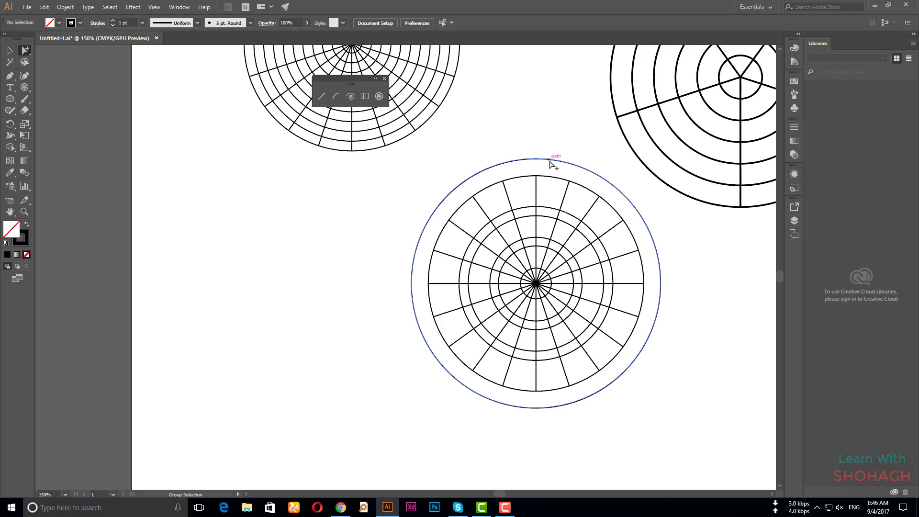
right_click(550, 165)
mouse_move(596, 300)
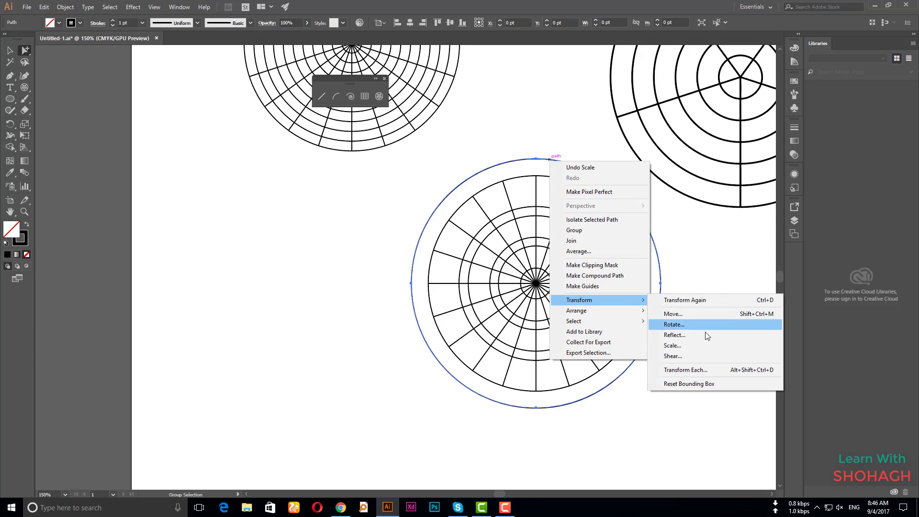
click(709, 347)
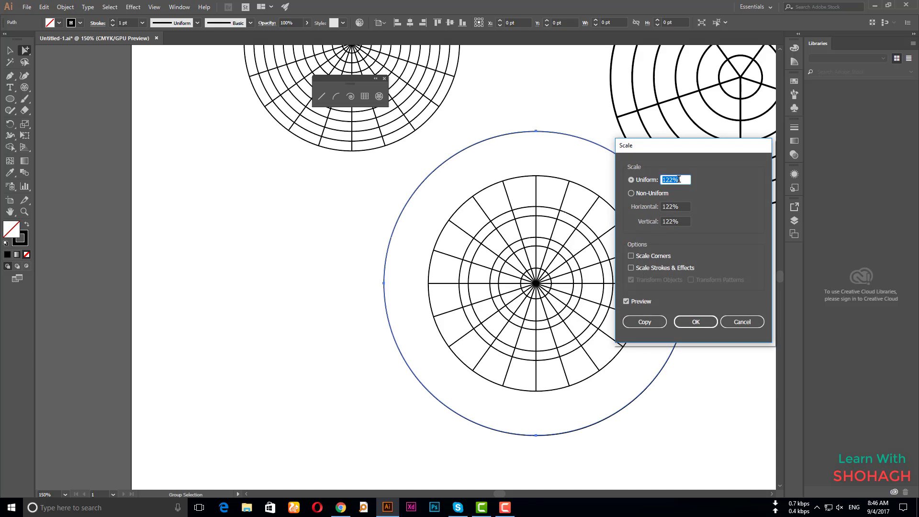
scroll(679, 179, down, 6)
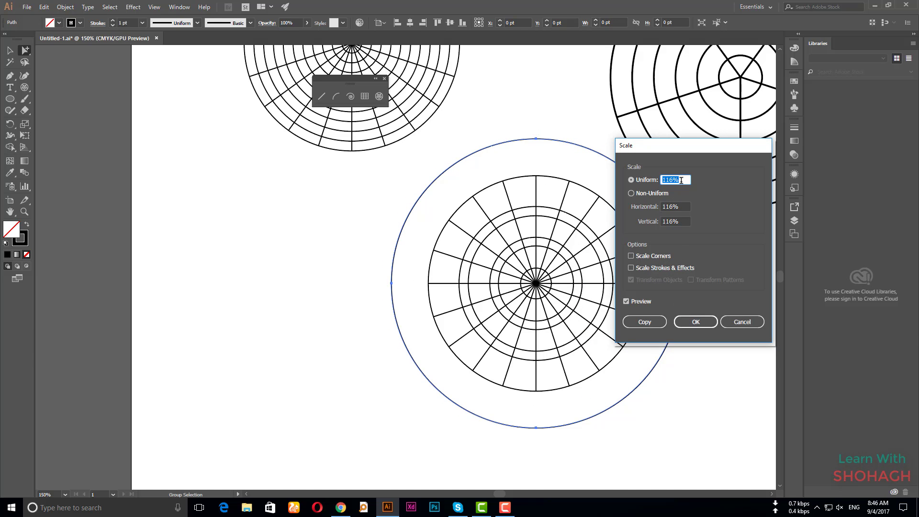
scroll(680, 179, down, 8)
scroll(680, 180, down, 7)
scroll(681, 180, down, 7)
scroll(680, 180, down, 8)
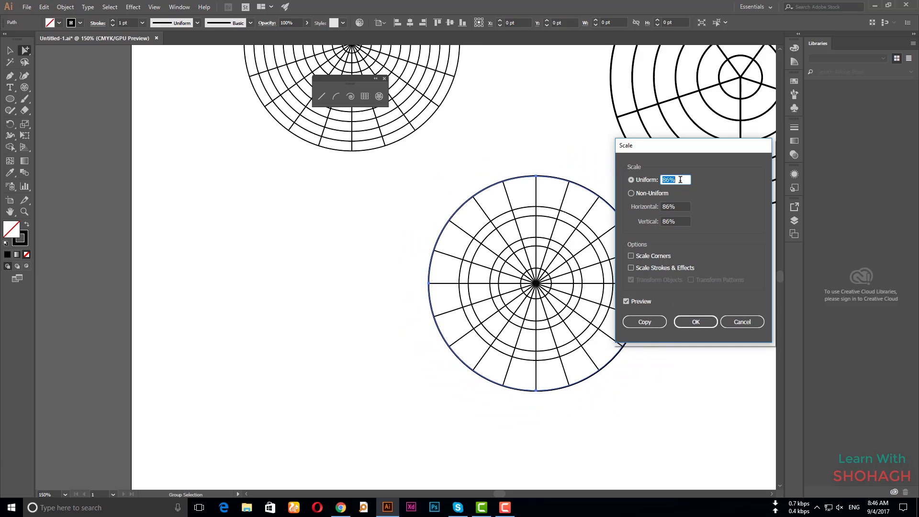
scroll(680, 180, down, 6)
scroll(679, 180, down, 6)
key(Up)
key(Up)
key(Up)
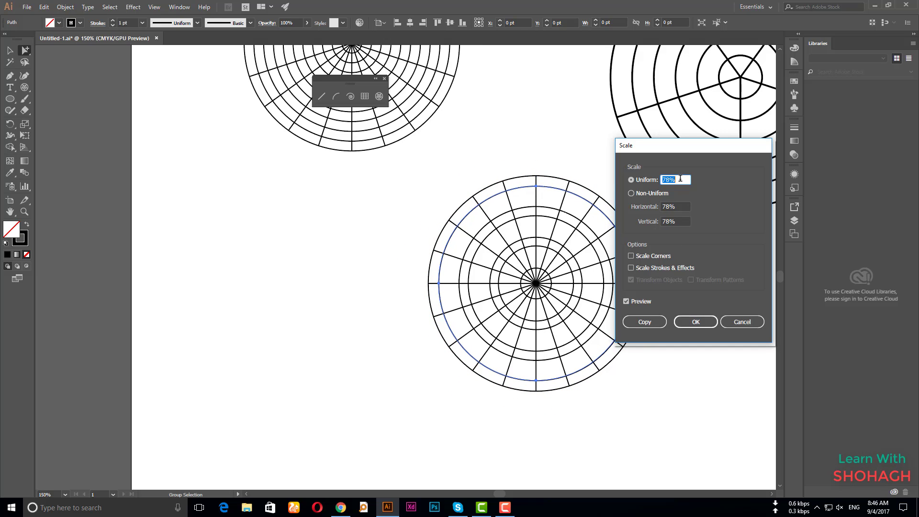
key(Up)
key(Up)
key(Up)
key(Down)
key(Down)
key(Down)
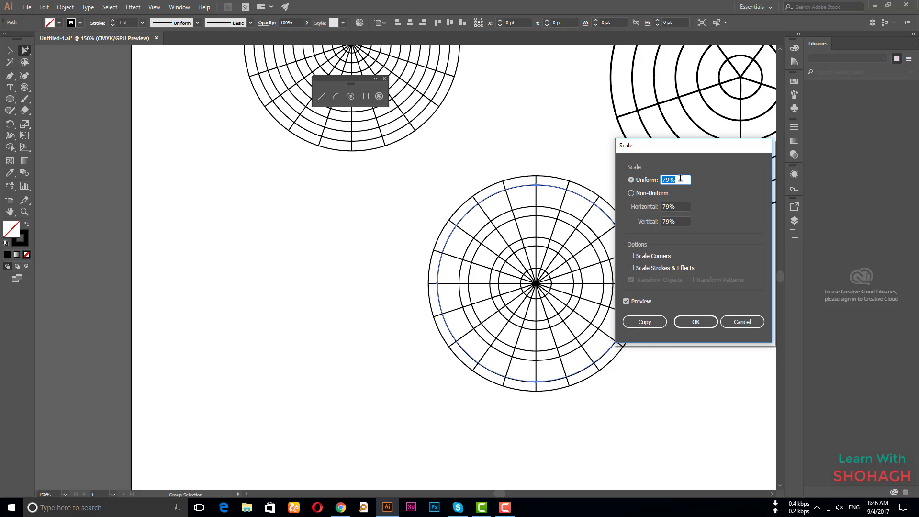
click(643, 321)
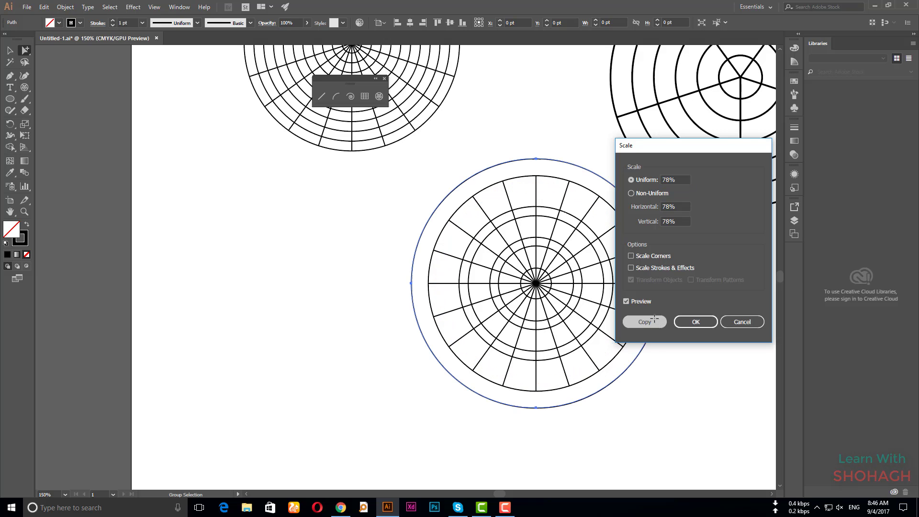
click(10, 50)
click(198, 236)
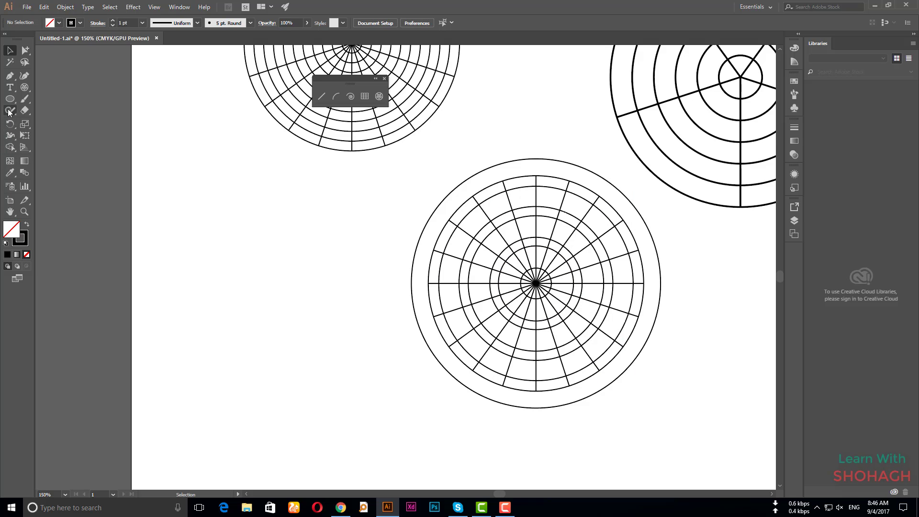
- Switch to the Shaper tool and zoom into the lower grid's centre
click(9, 110)
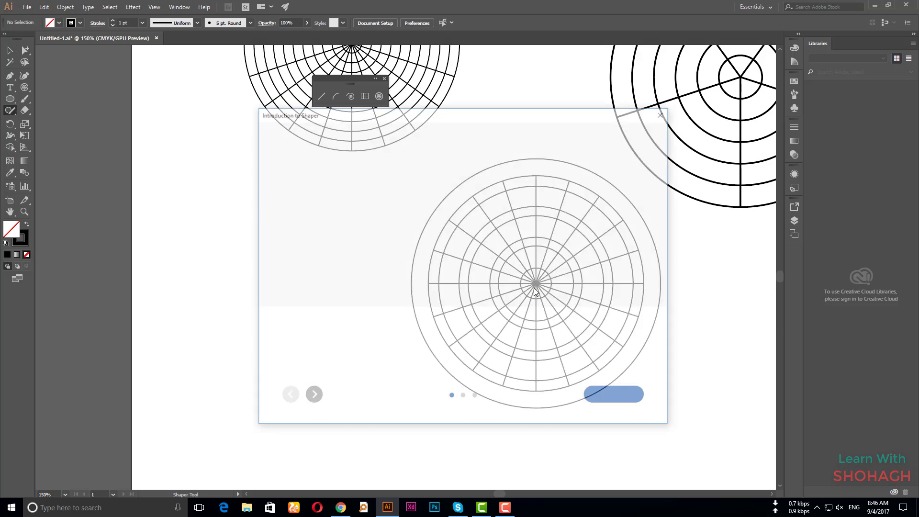
click(663, 115)
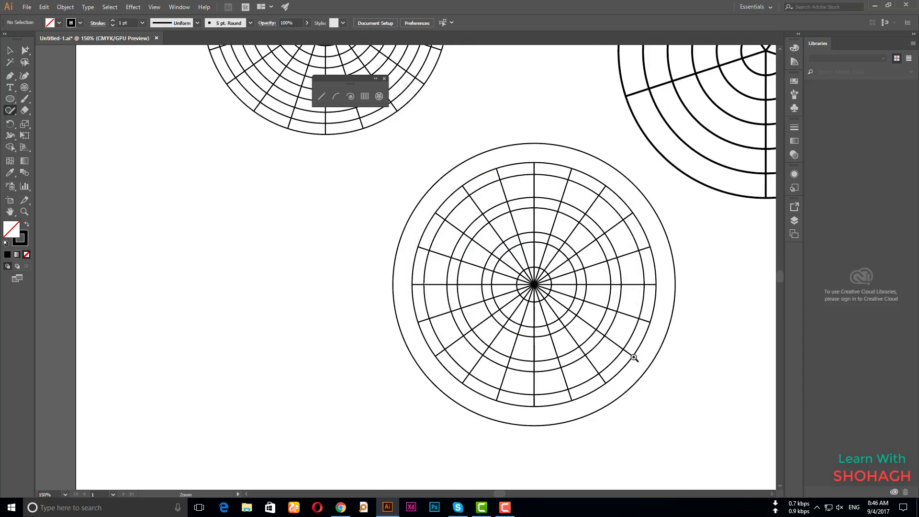
scroll(406, 287, up, 5)
scroll(481, 309, up, 2)
scroll(480, 308, up, 2)
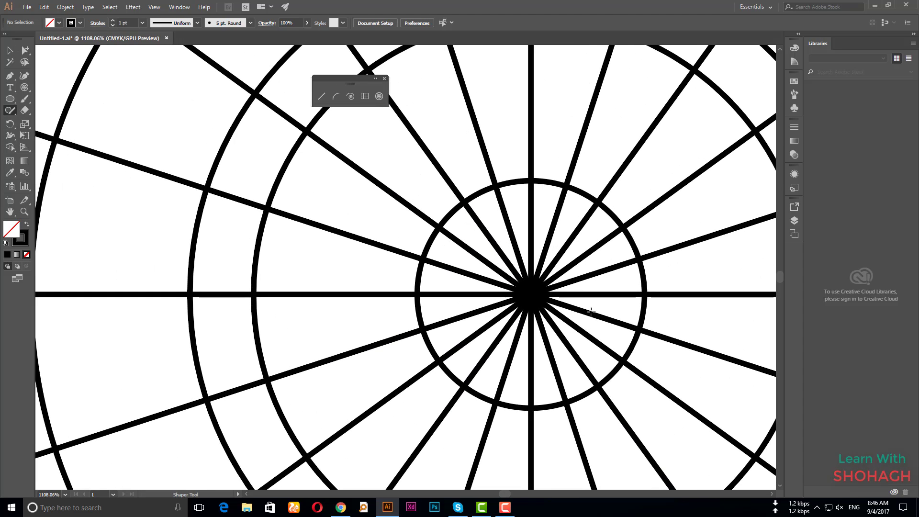
- Scribble over the spokes inside the innermost circle until they are all erased
drag(604, 282, 489, 222)
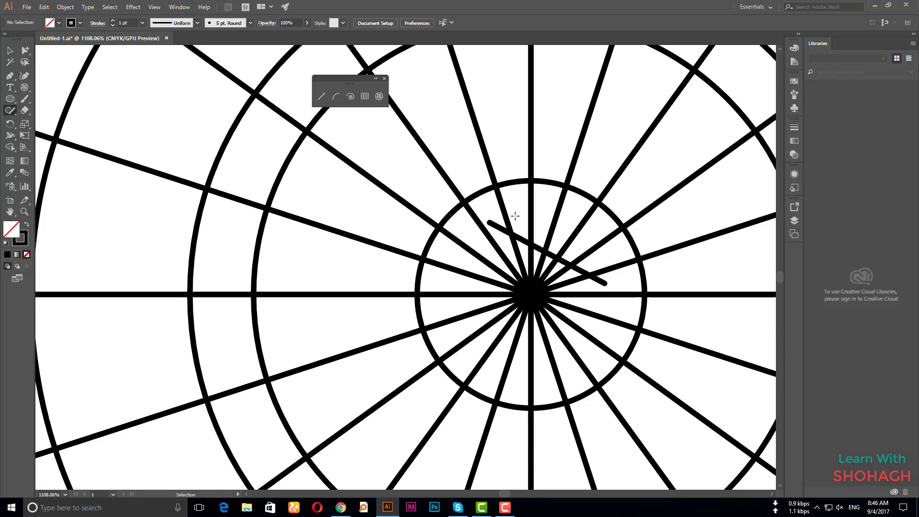
key(ctrl+z)
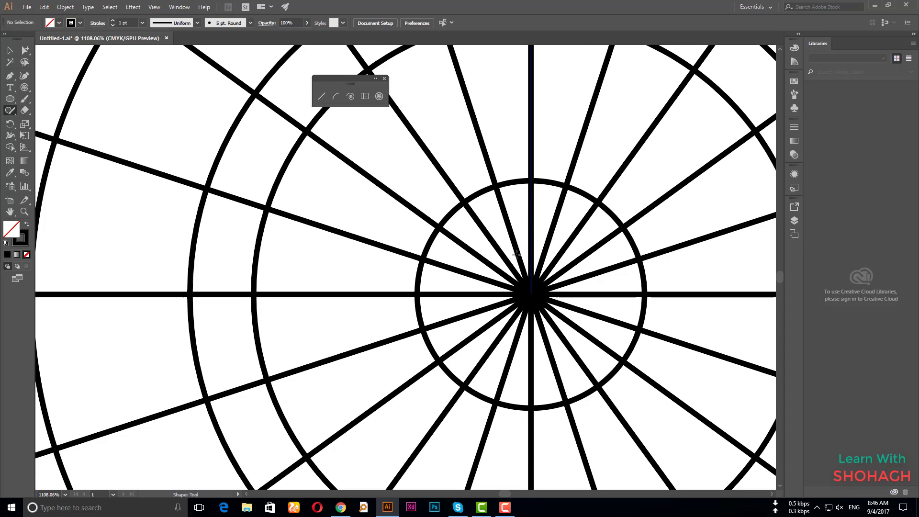
drag(508, 249, 493, 330)
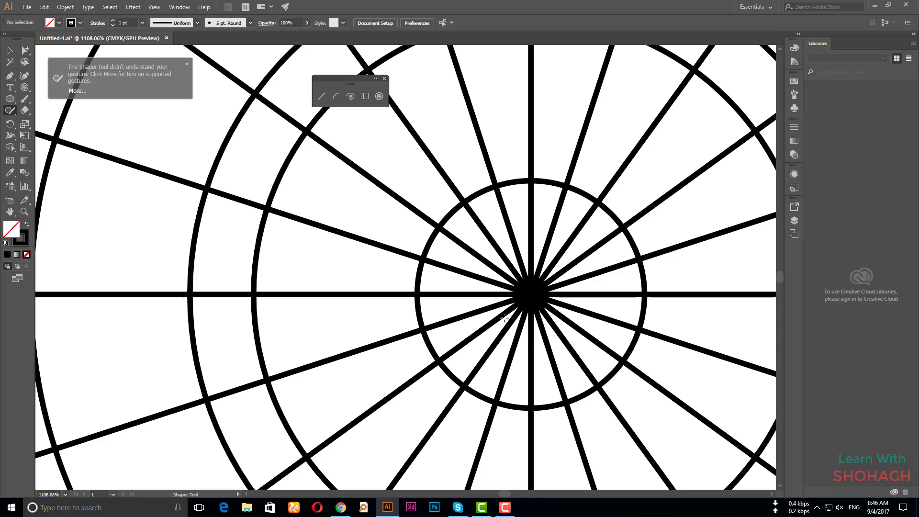
click(500, 291)
drag(483, 287, 502, 295)
click(556, 286)
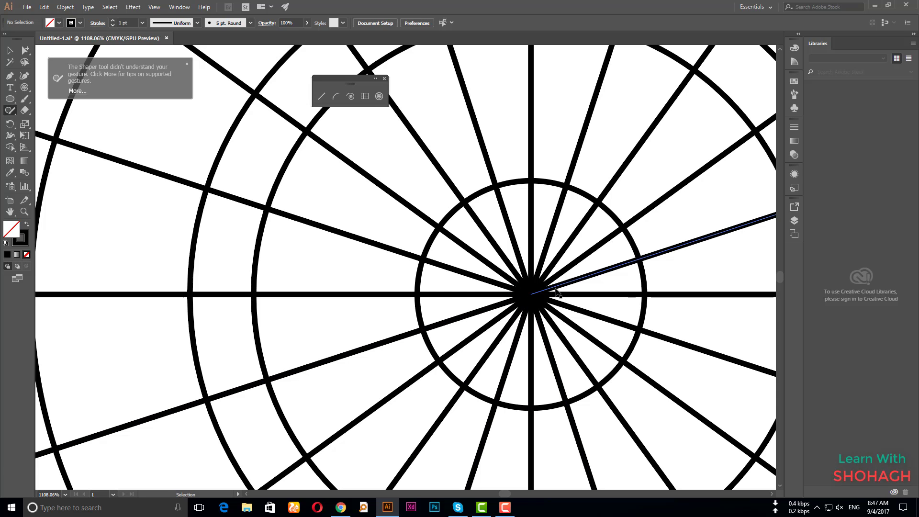
click(513, 283)
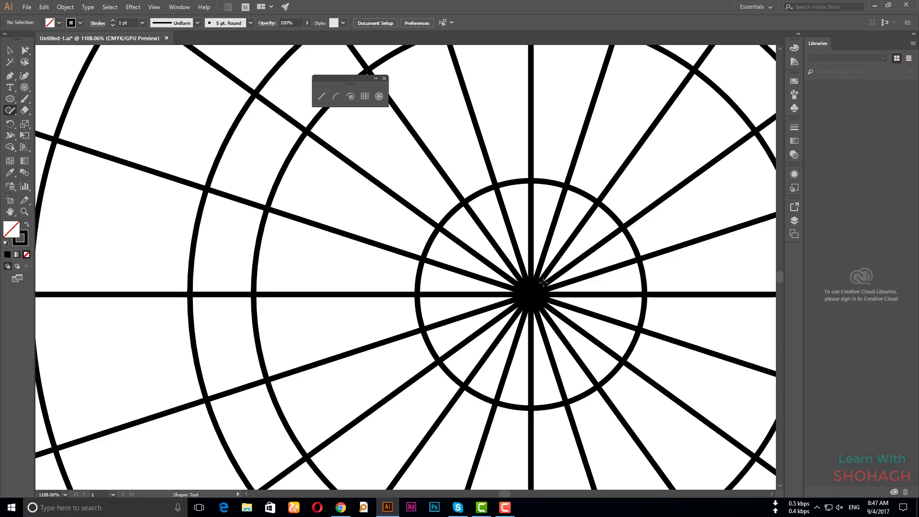
mouse_move(524, 233)
mouse_down()
mouse_move(555, 357)
mouse_move(579, 350)
mouse_up()
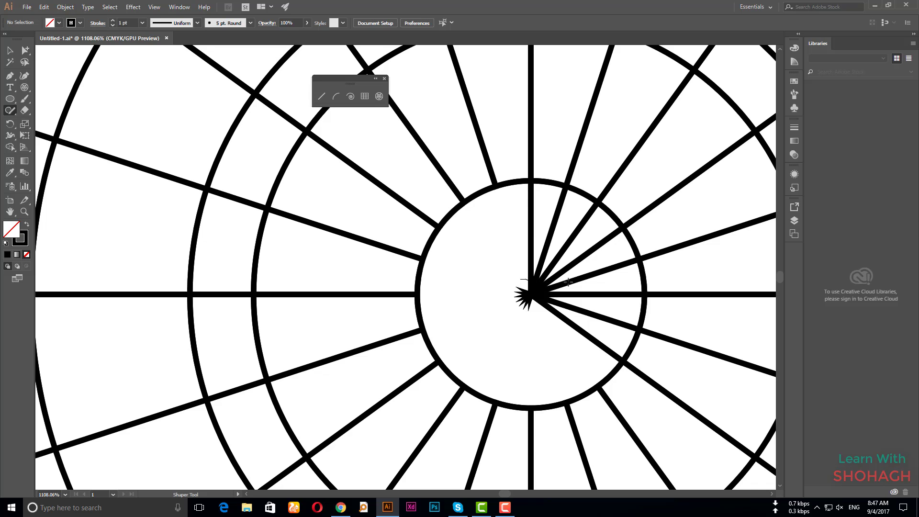
mouse_move(551, 206)
mouse_down()
mouse_move(596, 302)
mouse_move(543, 308)
mouse_up()
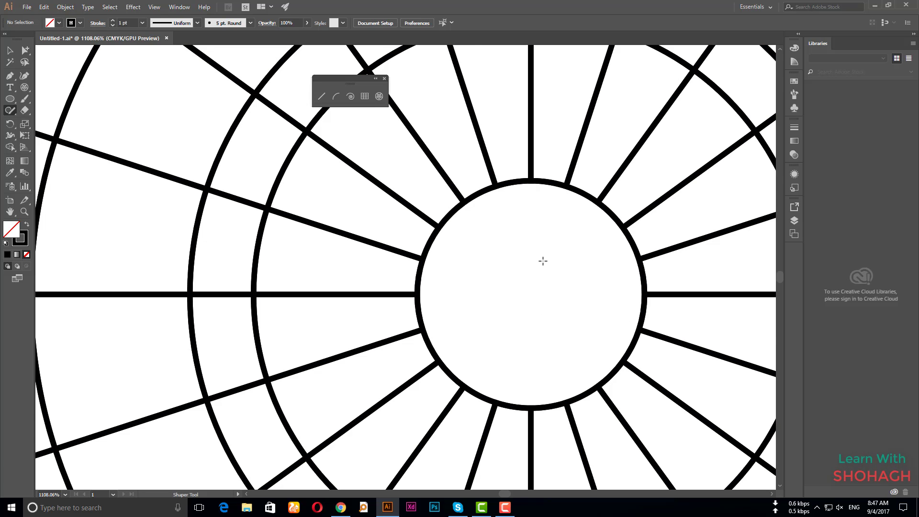
key(ctrl+1)
- Give the lower polar grid a pink (E50E4B) stroke
click(9, 50)
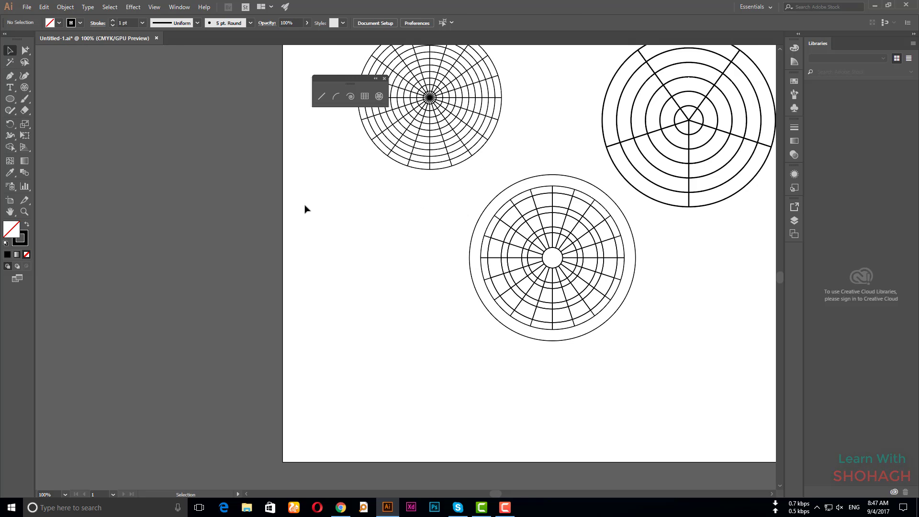
scroll(628, 313, up, 2)
click(419, 221)
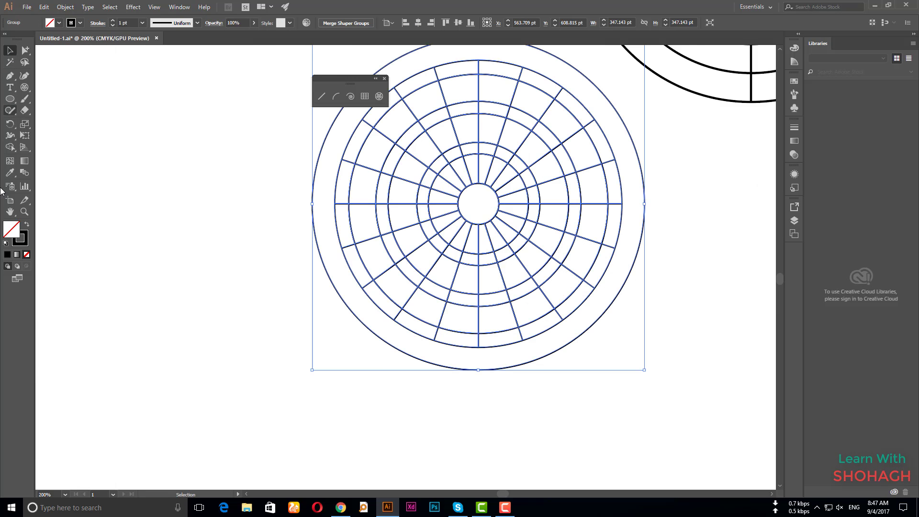
double_click(22, 241)
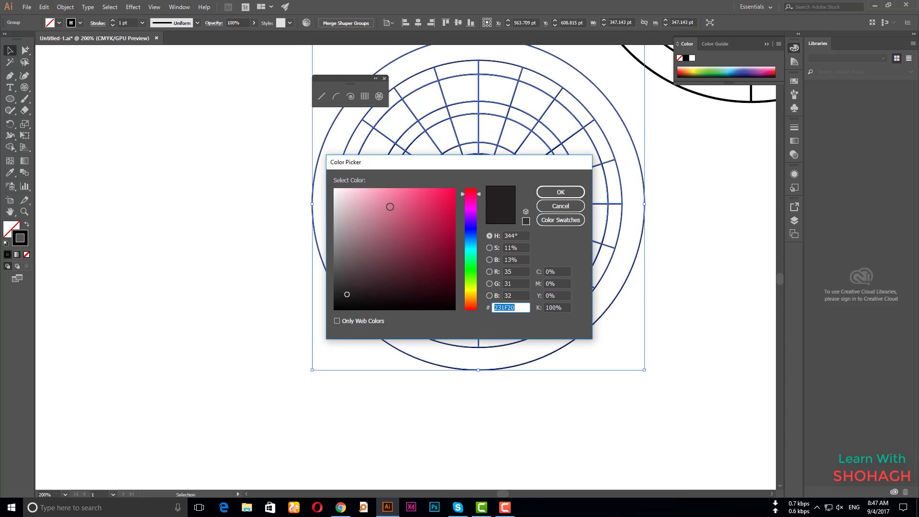
click(447, 200)
click(557, 200)
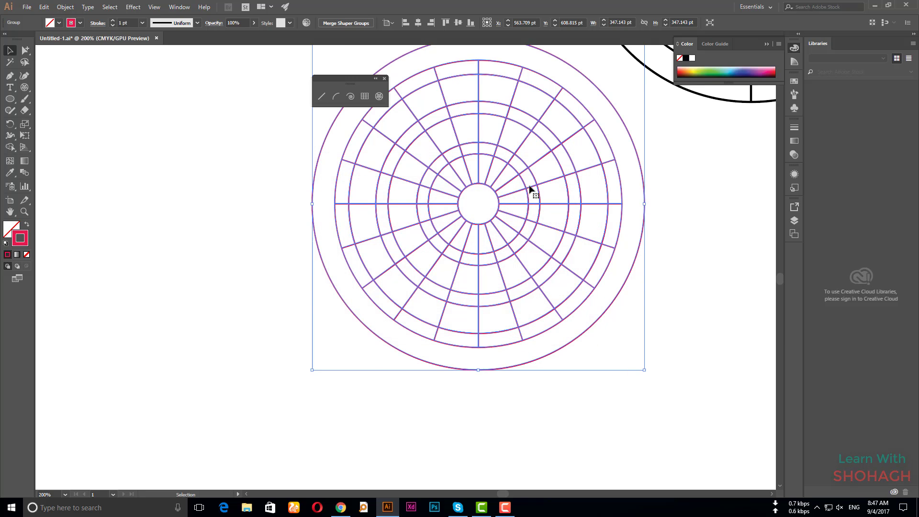
click(218, 274)
- Expand the pink grid into plain paths and ungroup it
scroll(526, 246, up, 2)
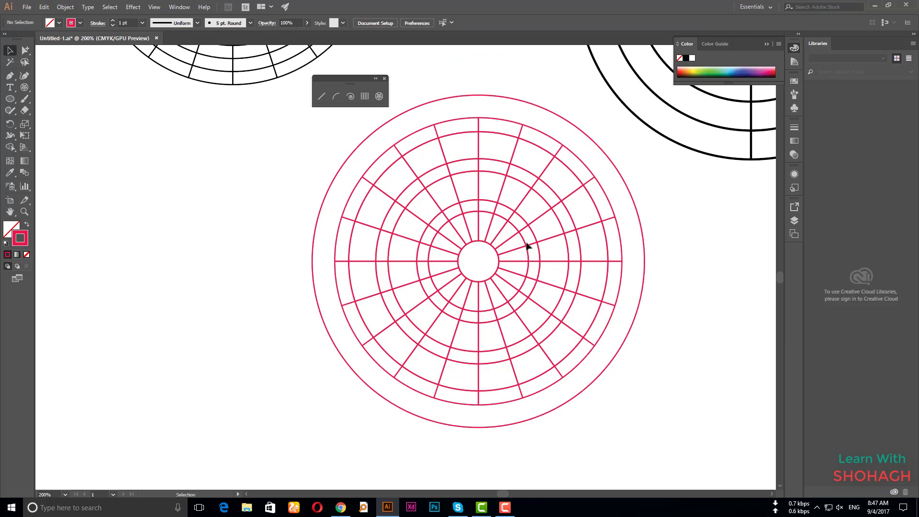
click(489, 214)
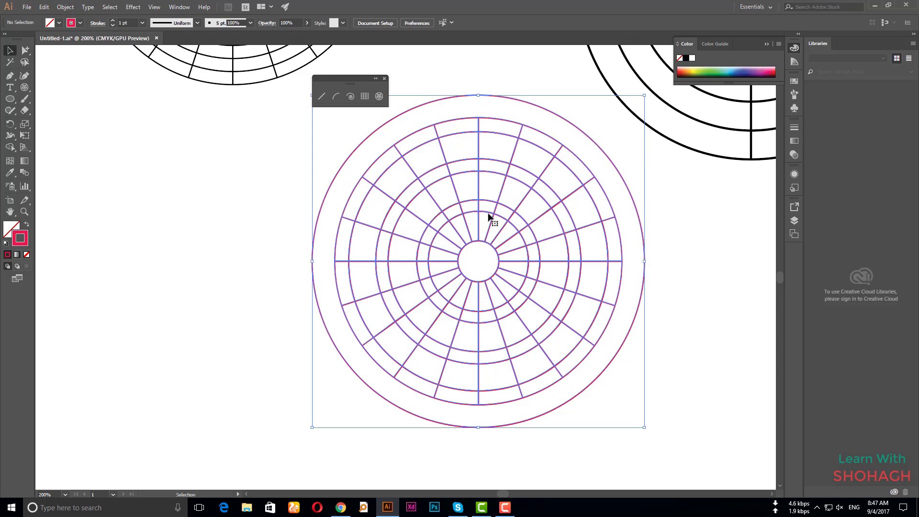
click(62, 7)
click(76, 107)
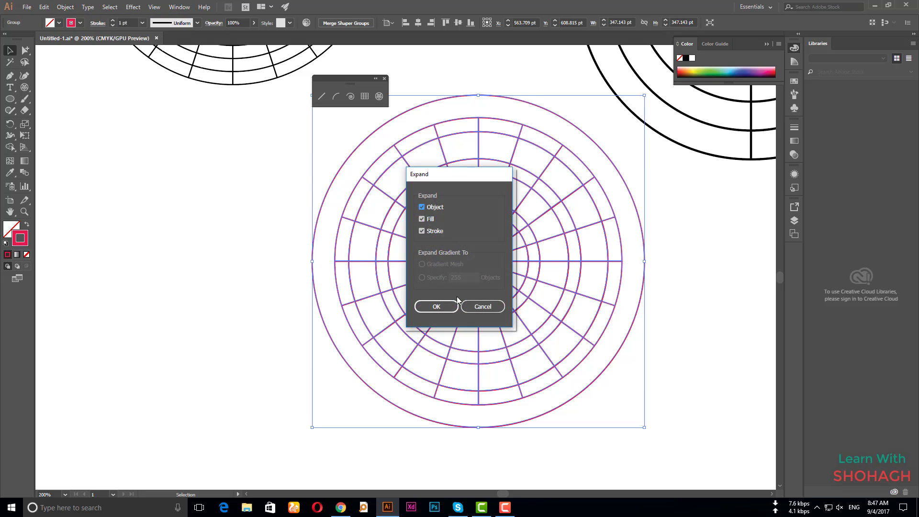
click(440, 307)
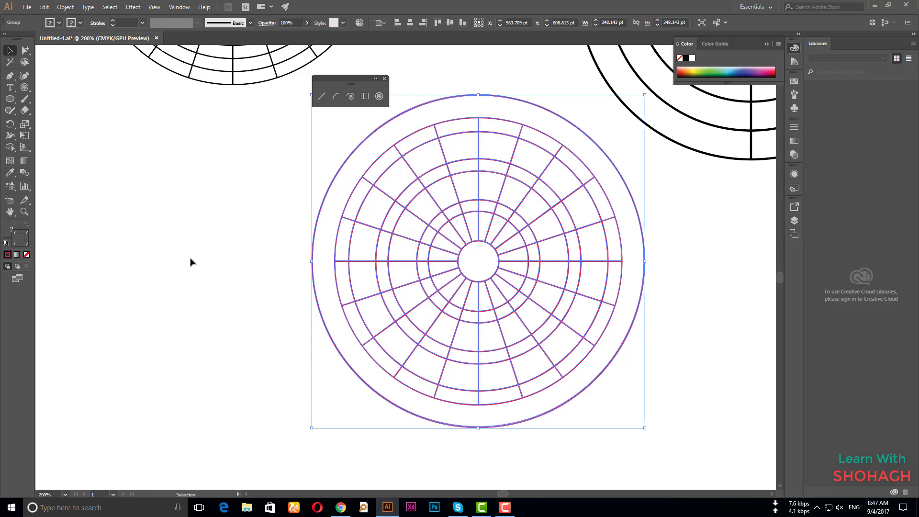
right_click(442, 212)
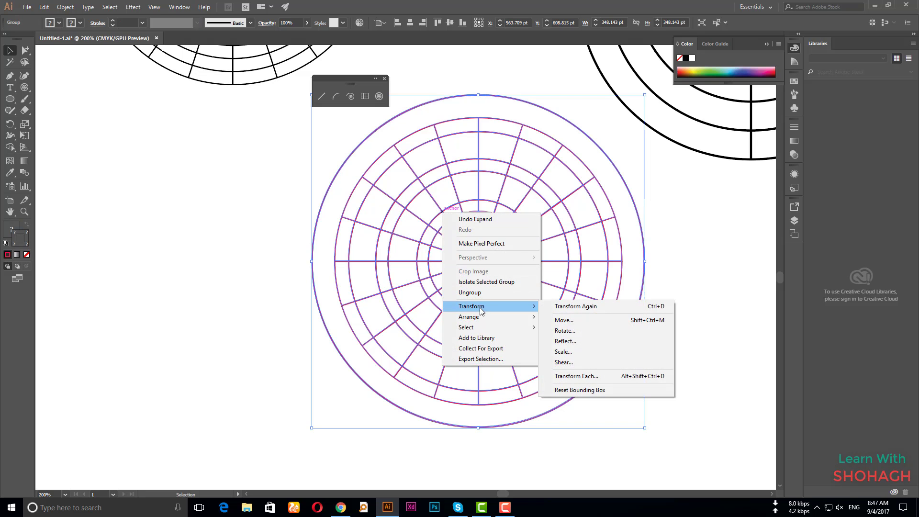
click(481, 294)
- Refit the view and reselect the inner pink grid group
click(244, 252)
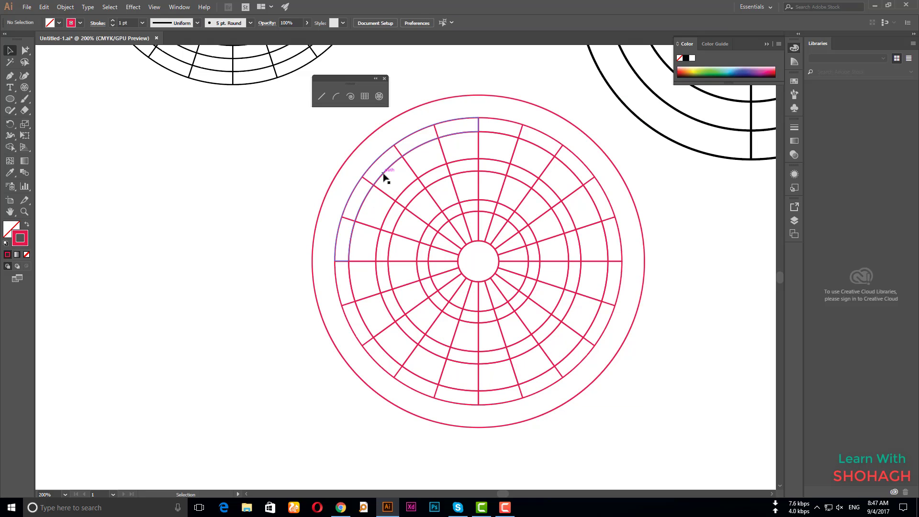
click(382, 176)
right_click(379, 176)
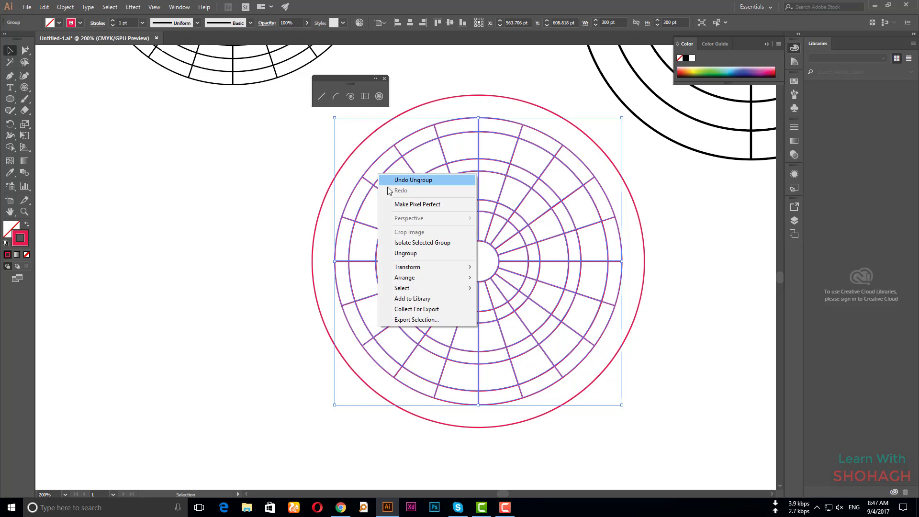
click(400, 252)
click(240, 205)
key(a)
scroll(396, 236, up, 5)
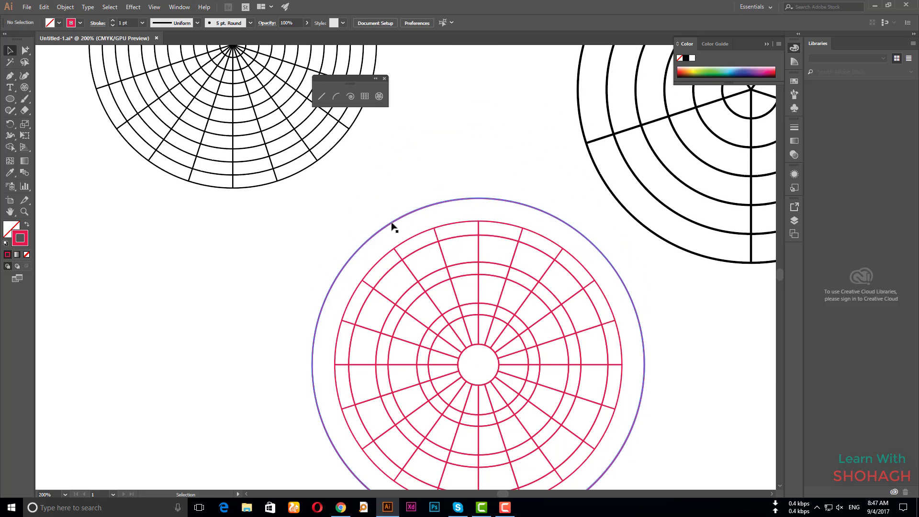
key(ctrl+0)
key(v)
key(ctrl+1)
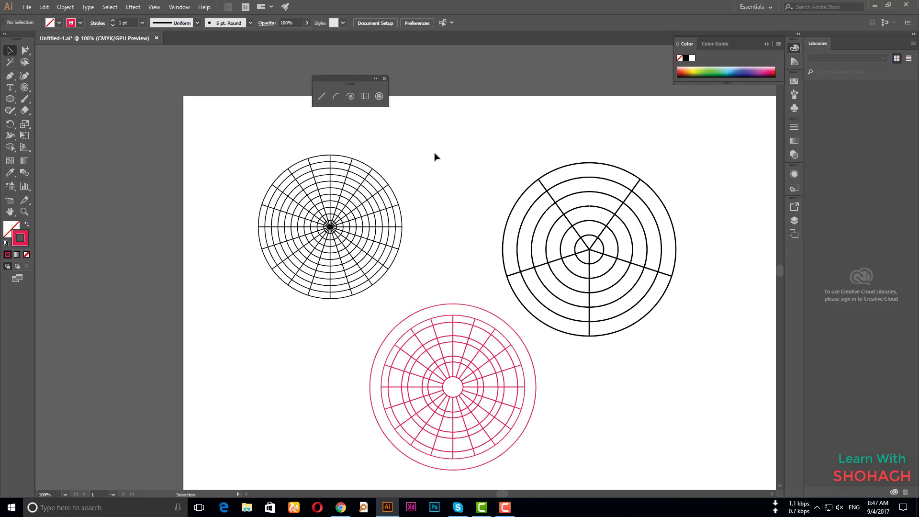
scroll(403, 300, down, 3)
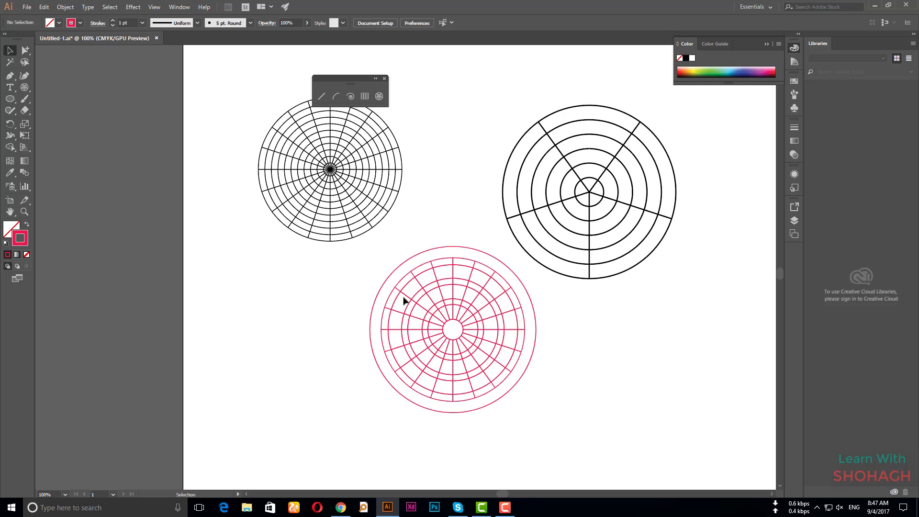
click(445, 283)
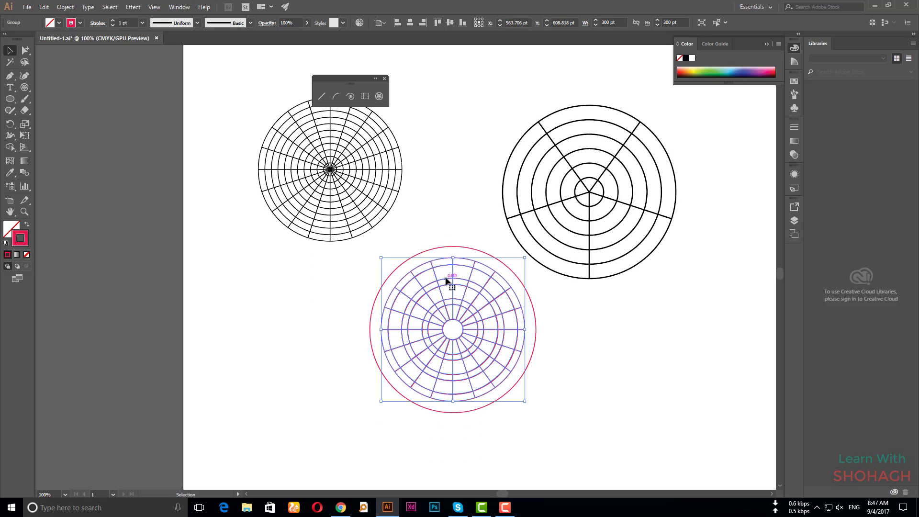